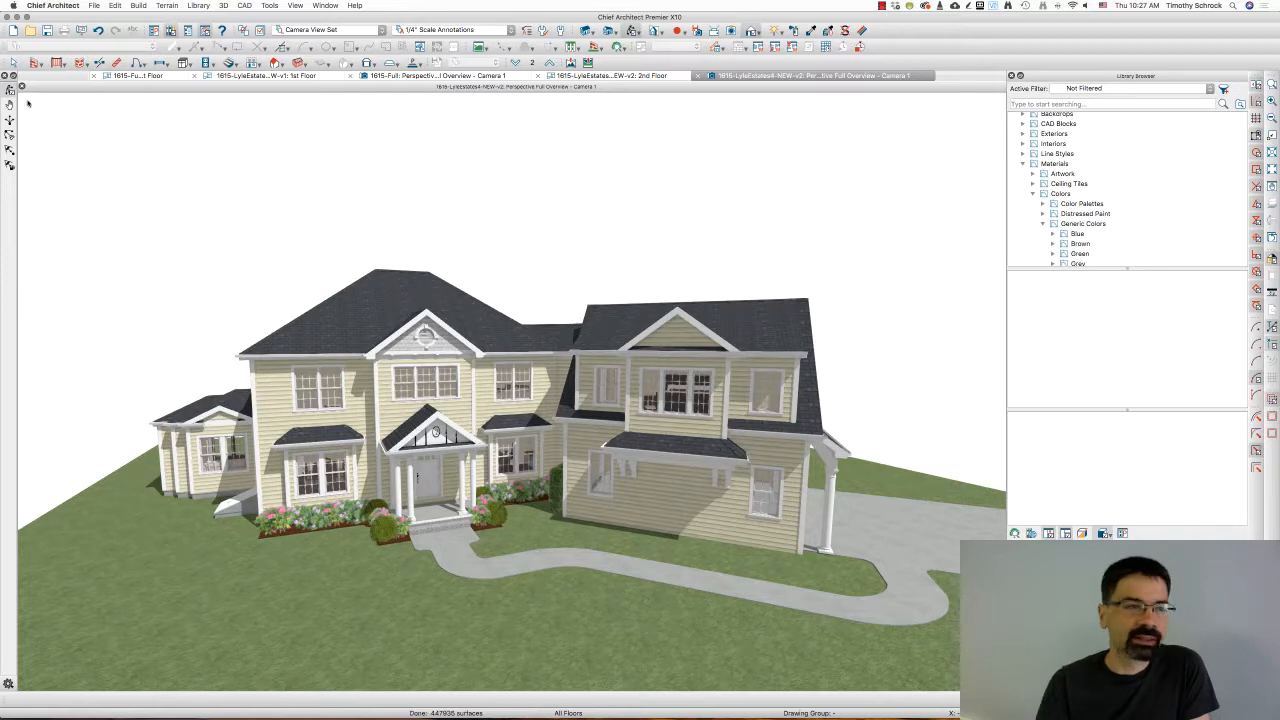
Review the house 4 overview and second-floor plan, the full site plan, the house 3 plan, and the full-site 3D overview.
left_click_drag(387, 306, 399, 308)
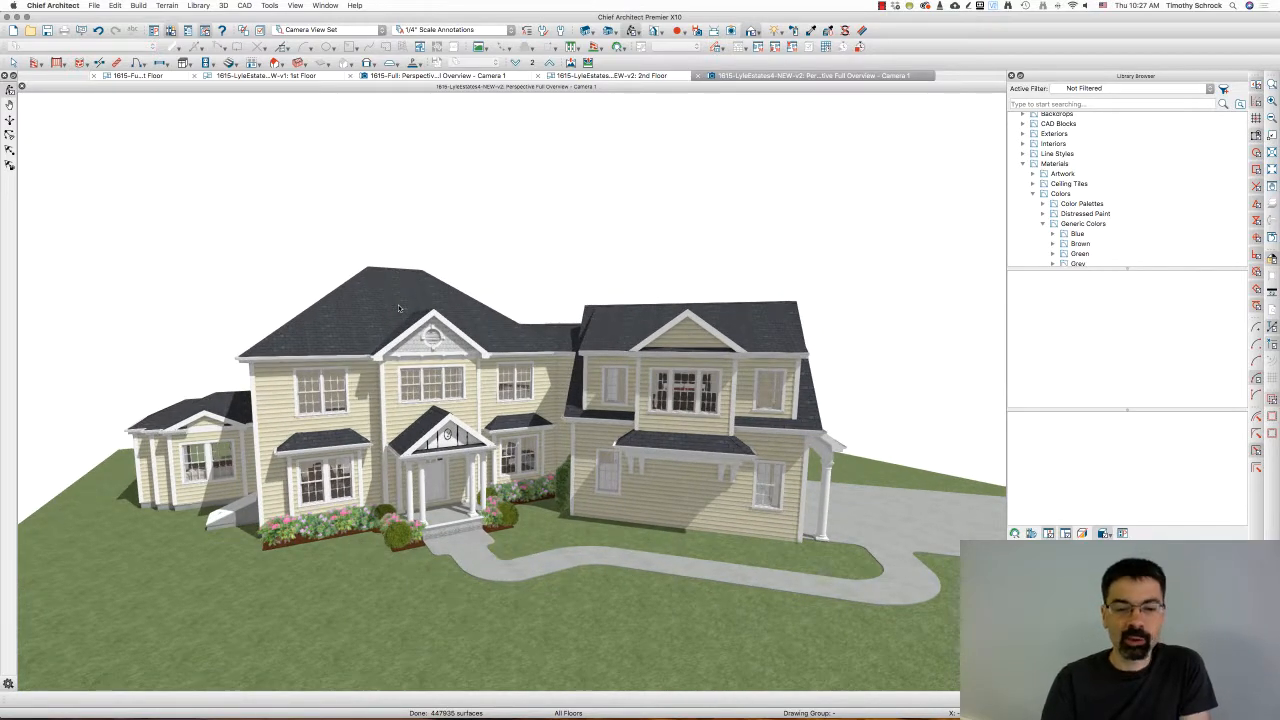
left_click(573, 77)
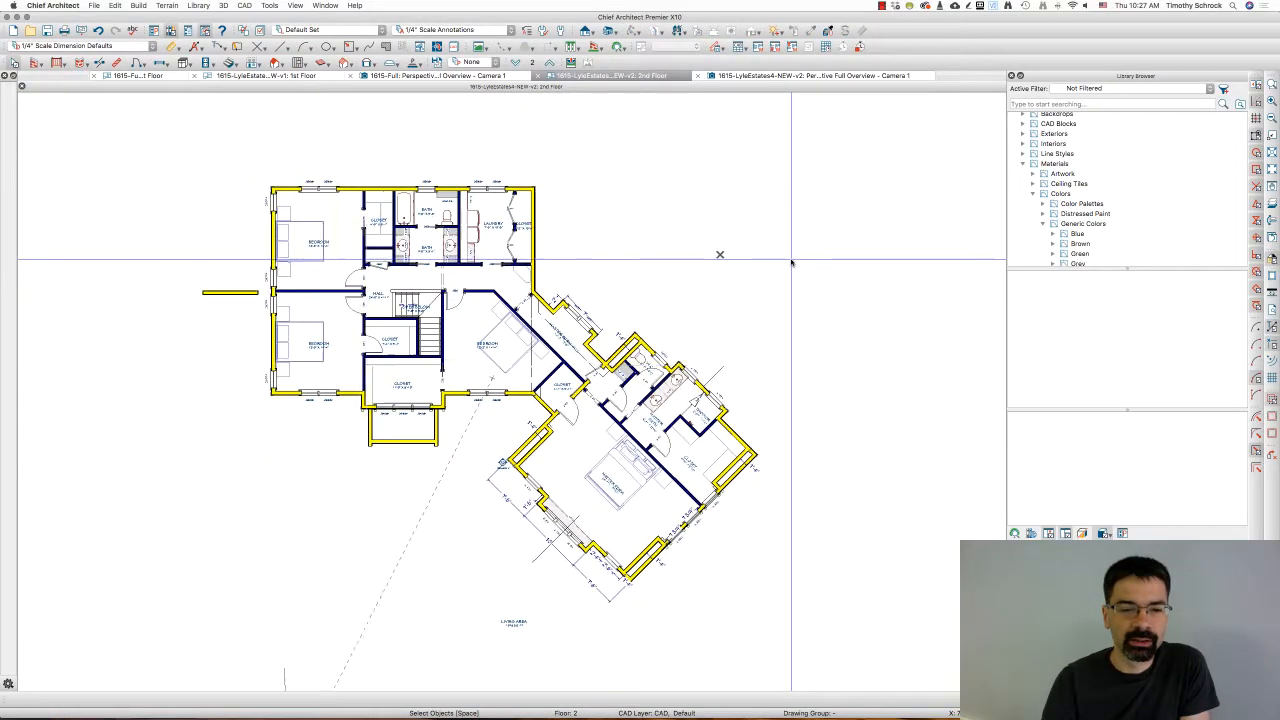
scroll(318, 377, "up", 3)
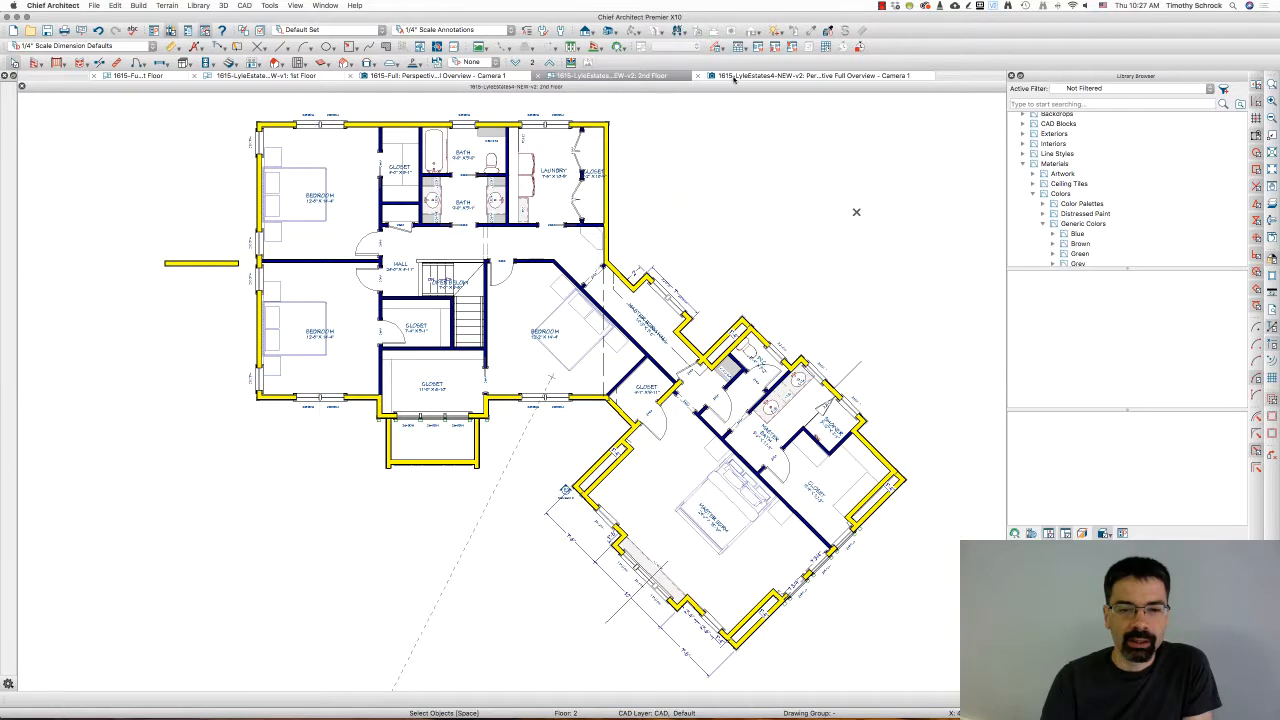
left_click(741, 77)
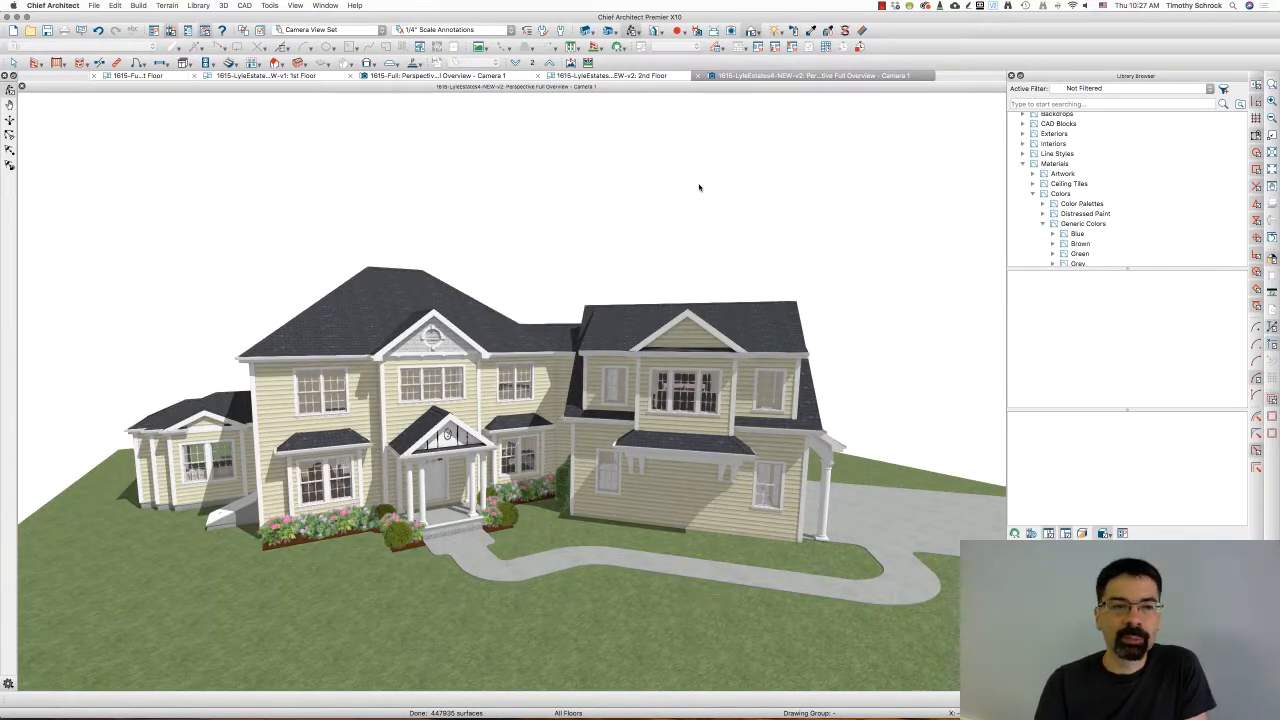
left_click(155, 78)
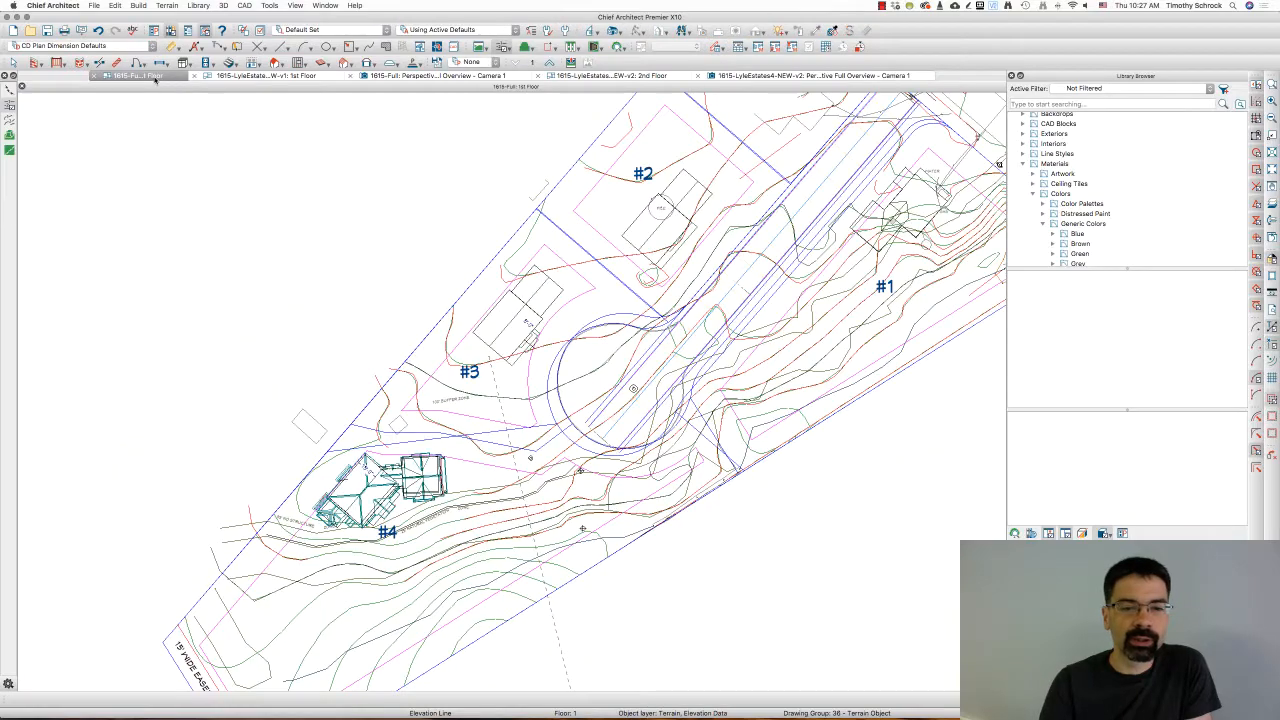
scroll(295, 300, "down", 2)
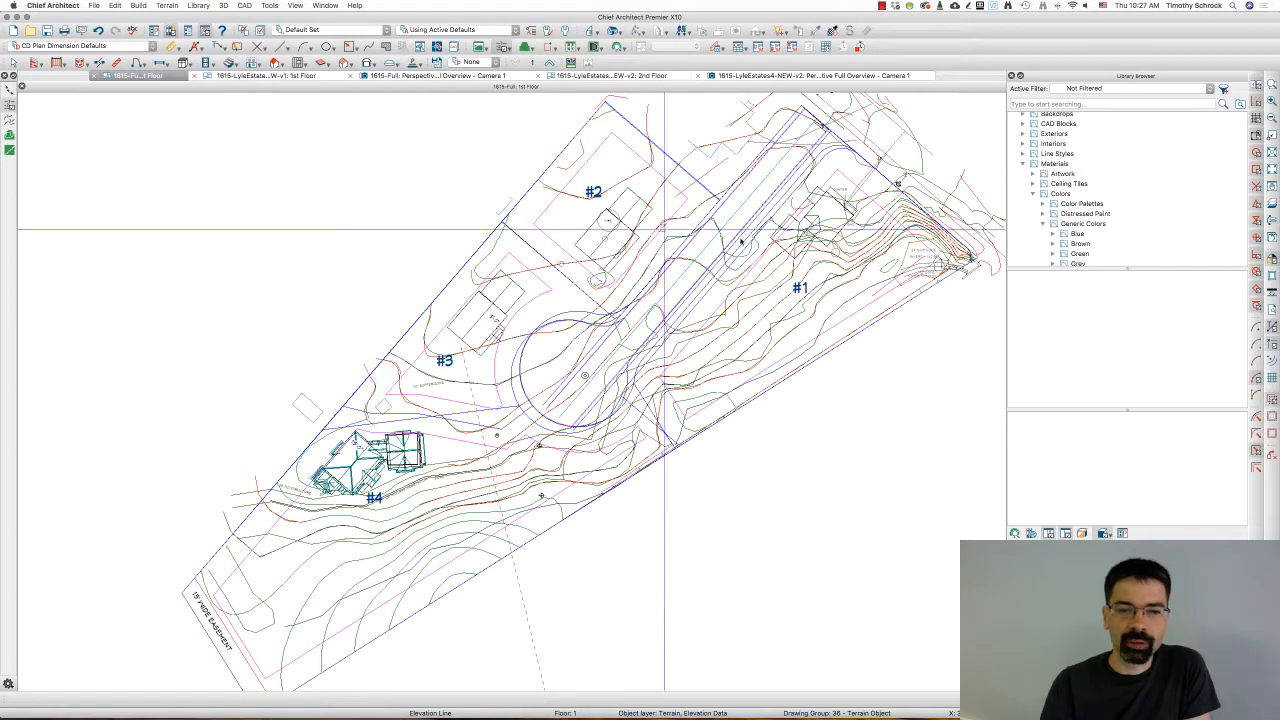
left_click(293, 77)
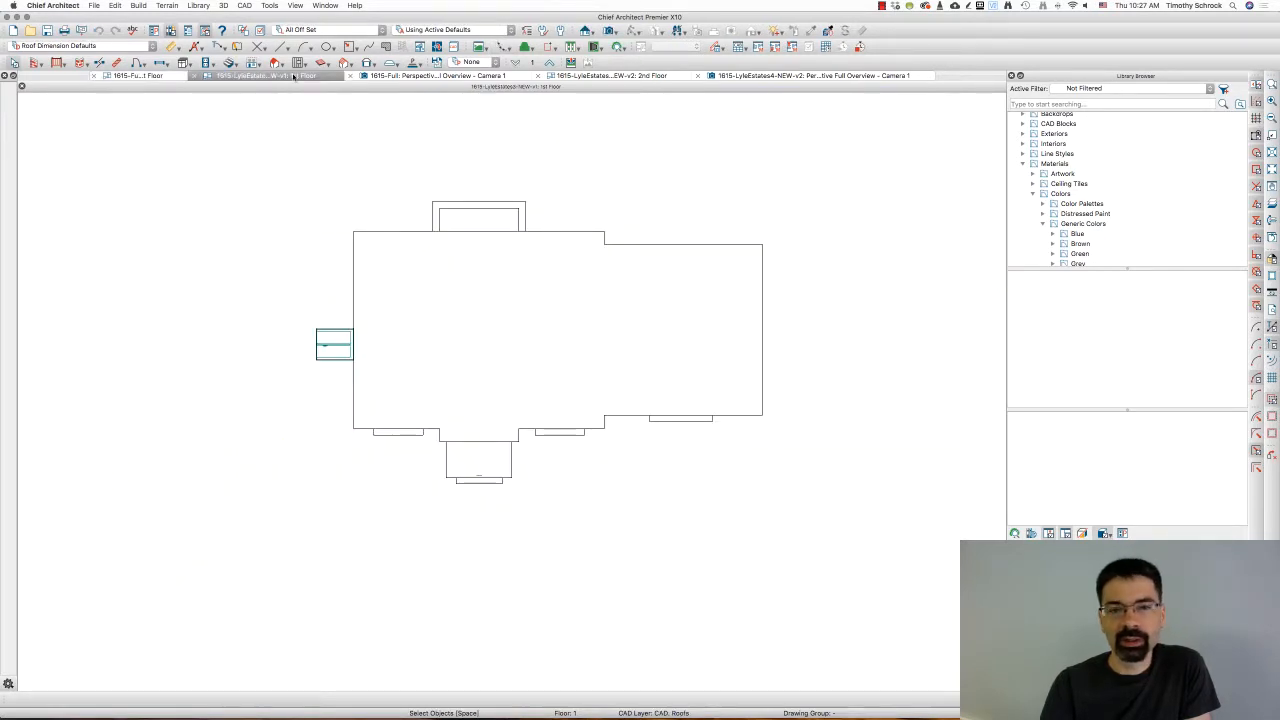
left_click(404, 78)
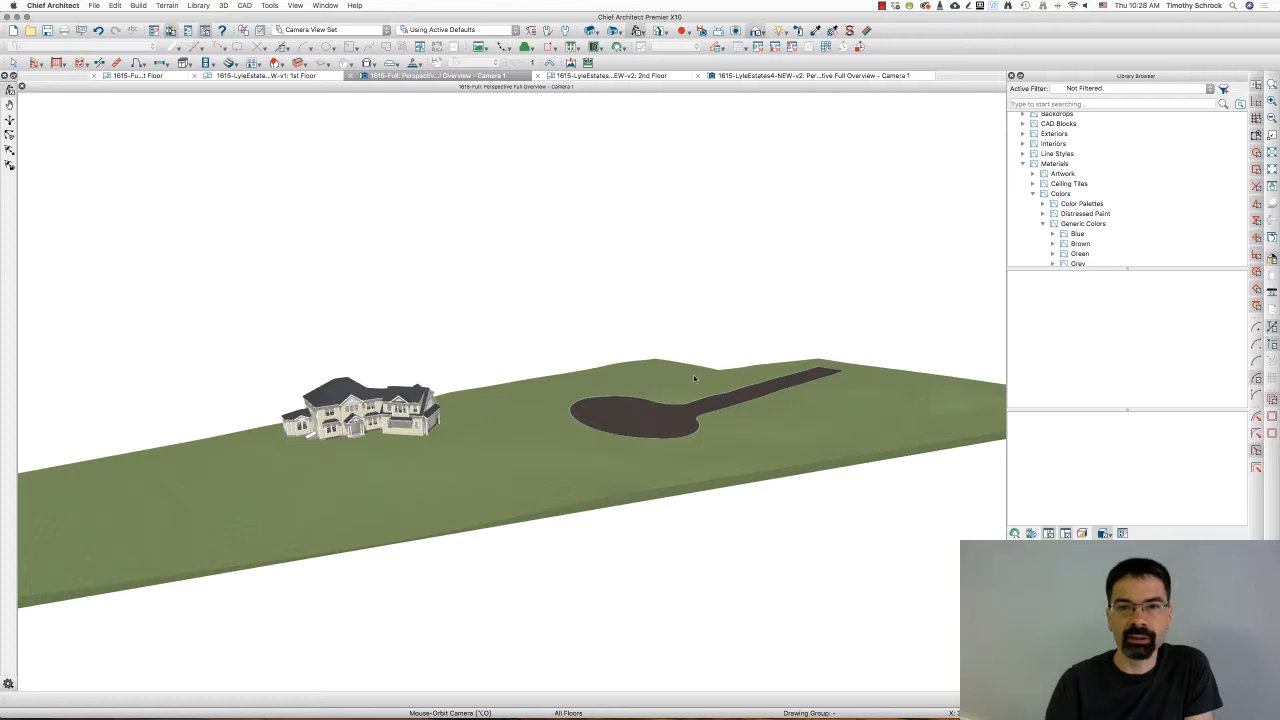
Close the full-site and house 4 camera views, then close the 1615-LyleEstates4-NEW-v2 plan, saving its changes.
left_click(351, 77)
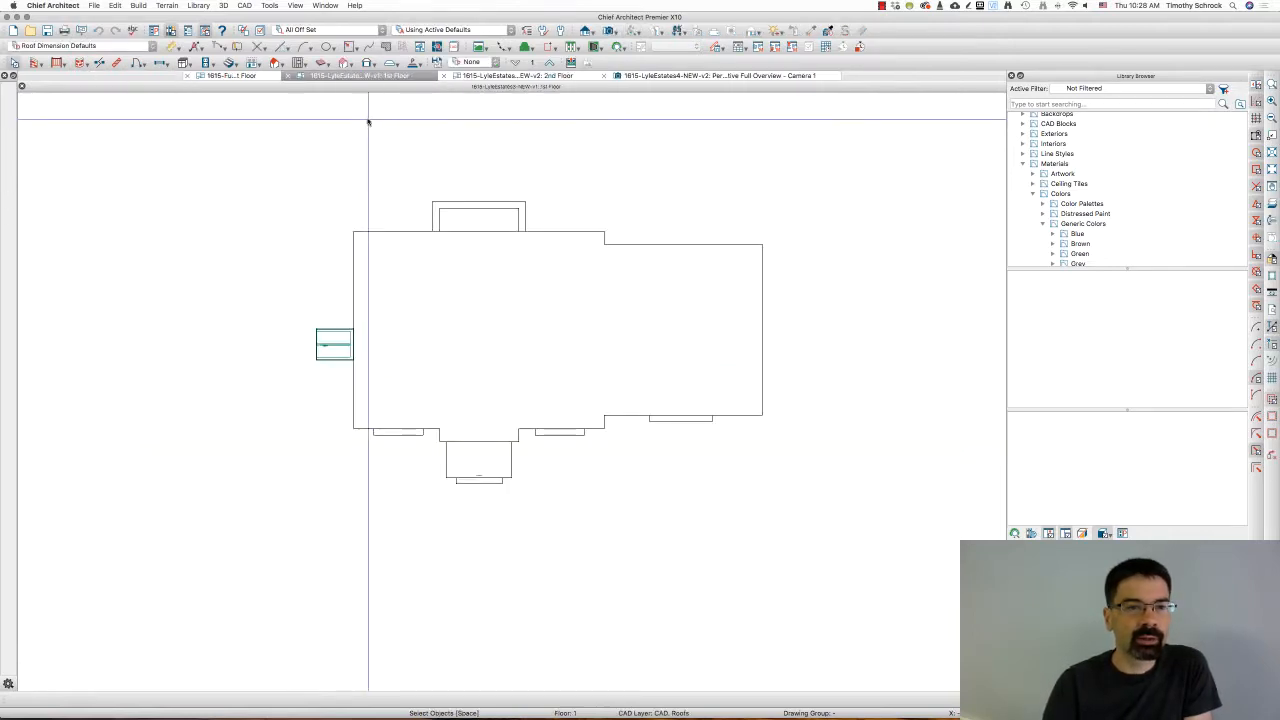
left_click(669, 77)
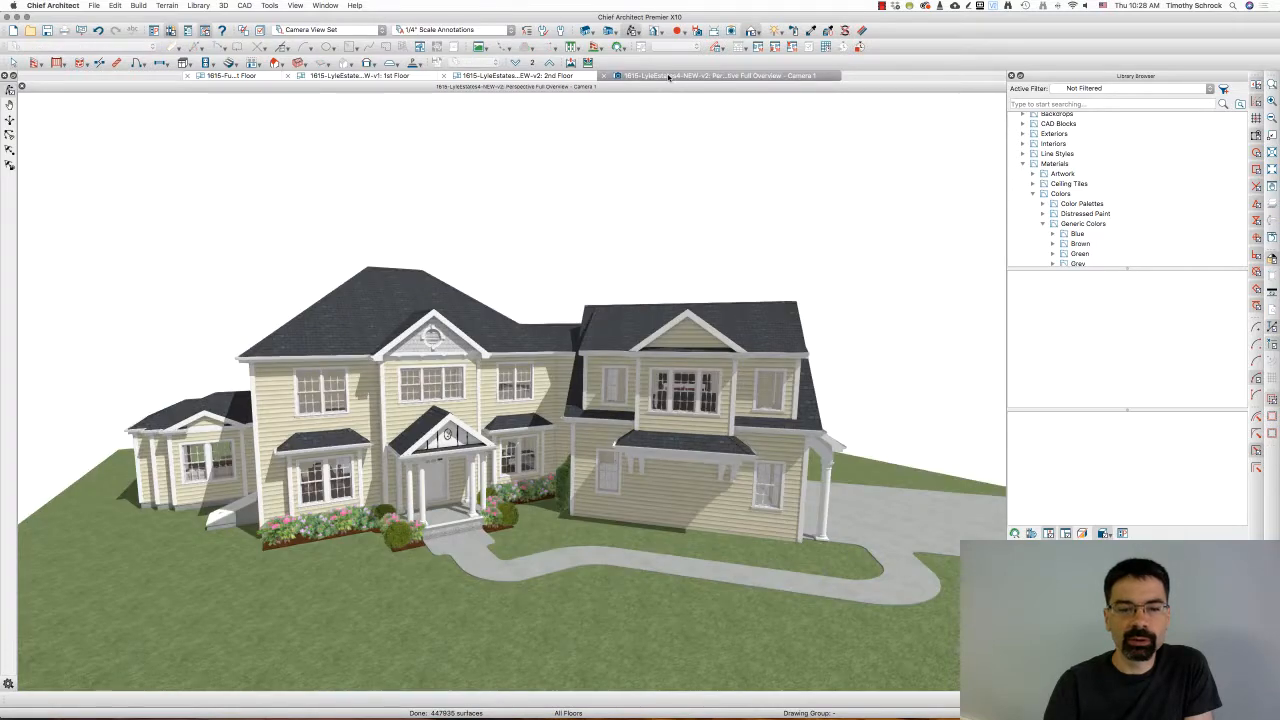
left_click(617, 76)
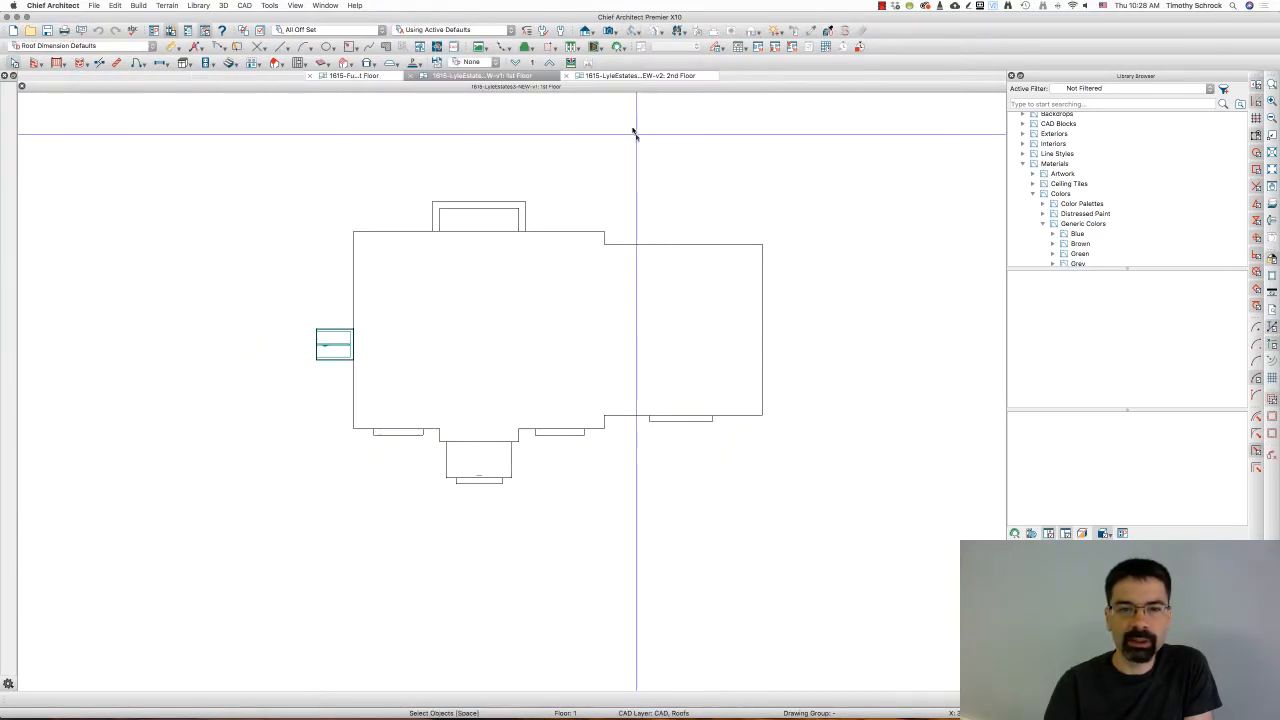
left_click(567, 76)
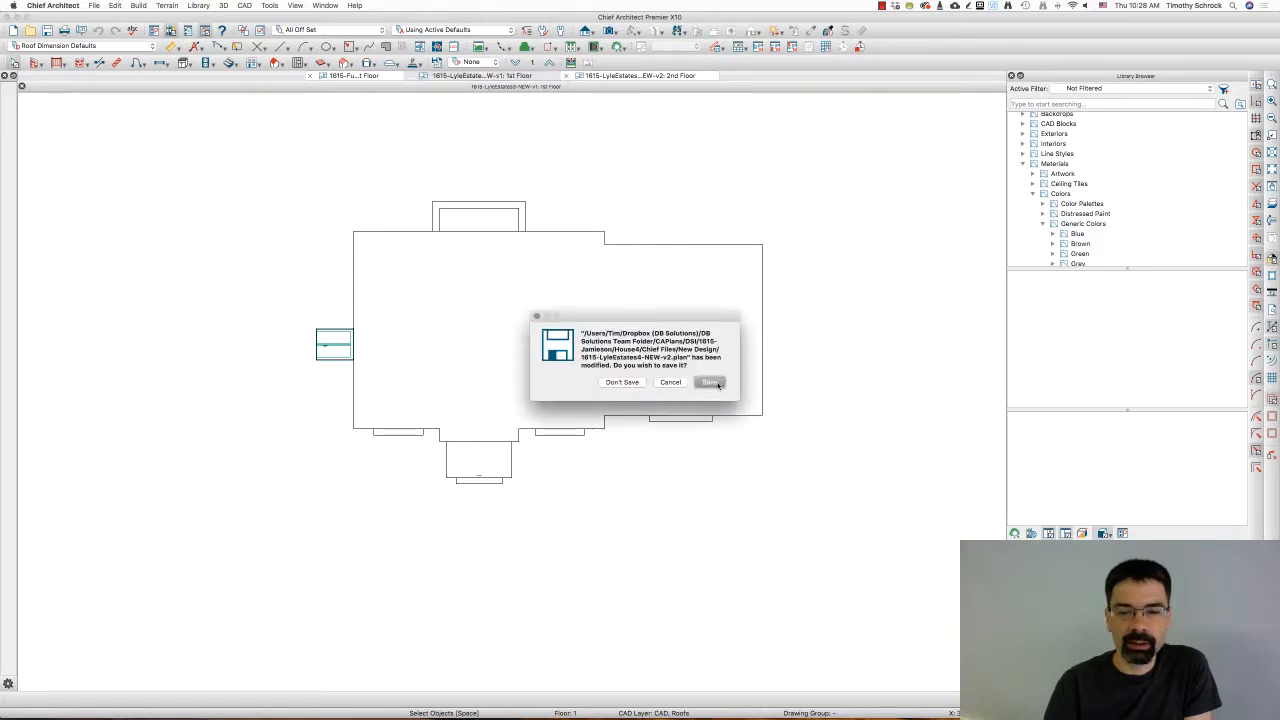
left_click(712, 383)
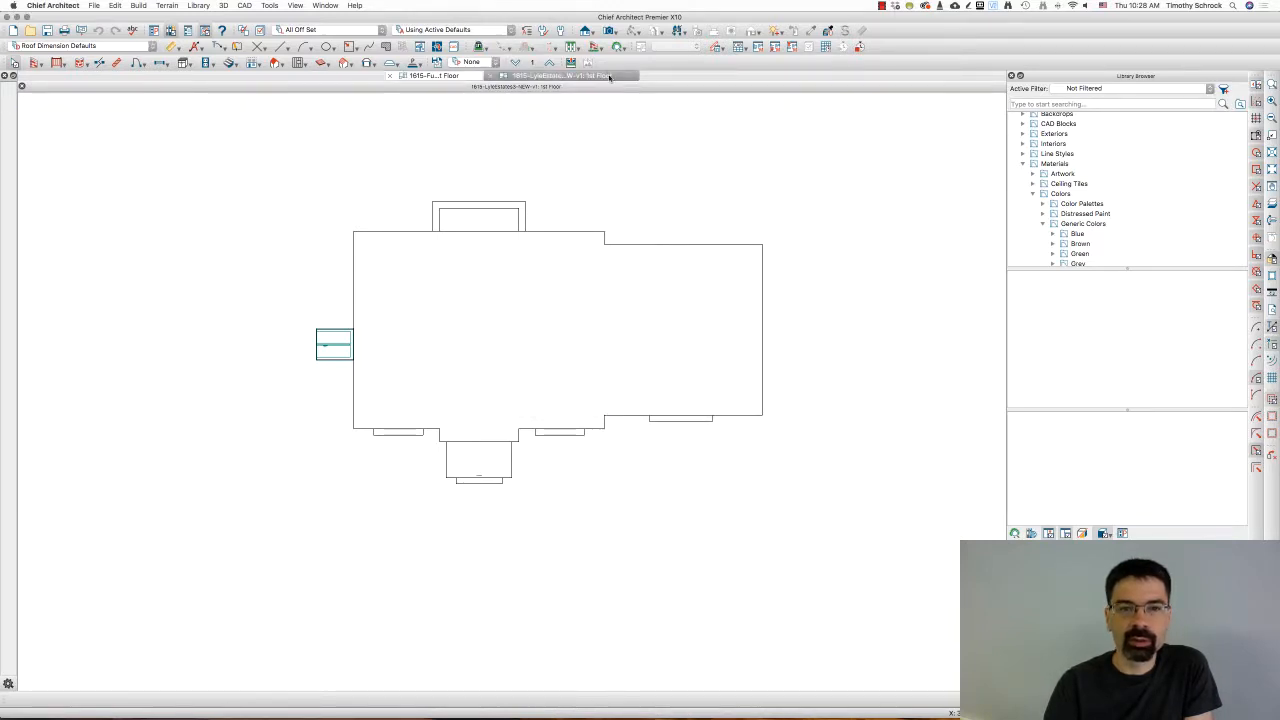
Create a Perspective Full Overview camera of the 1615-LyleEstates3-NEW-v1 plan.
left_click(616, 33)
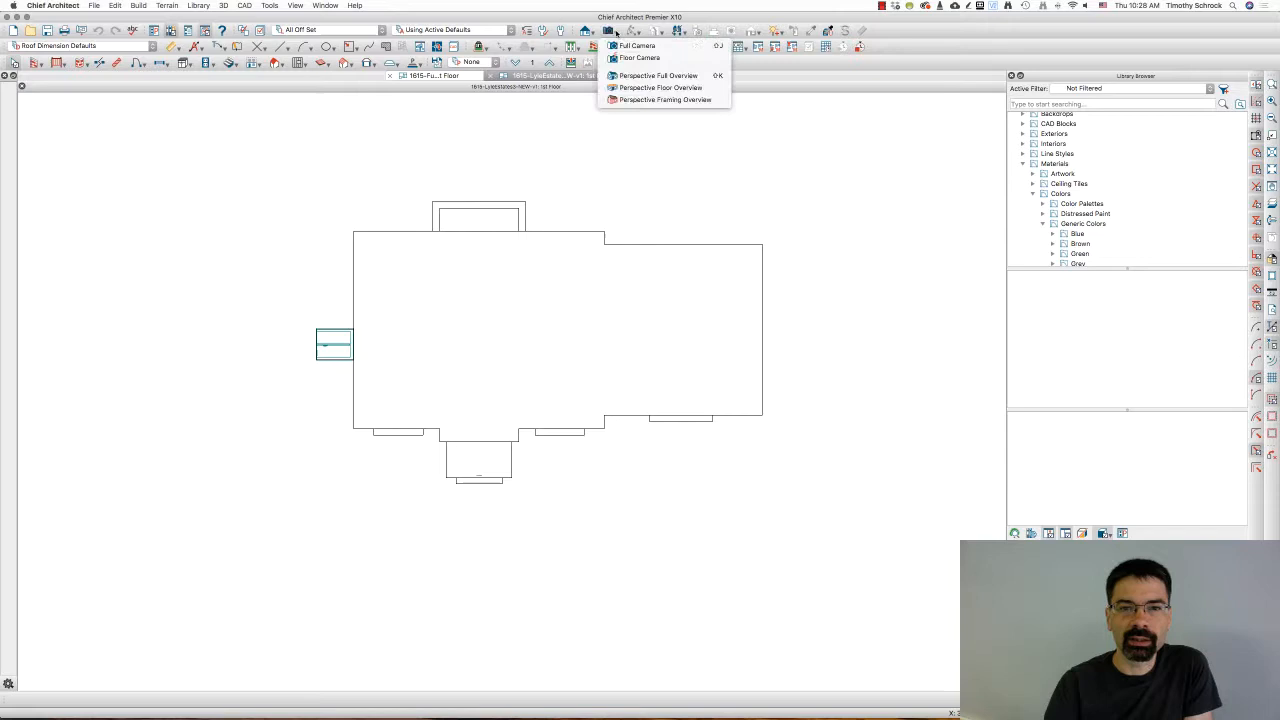
left_click(655, 76)
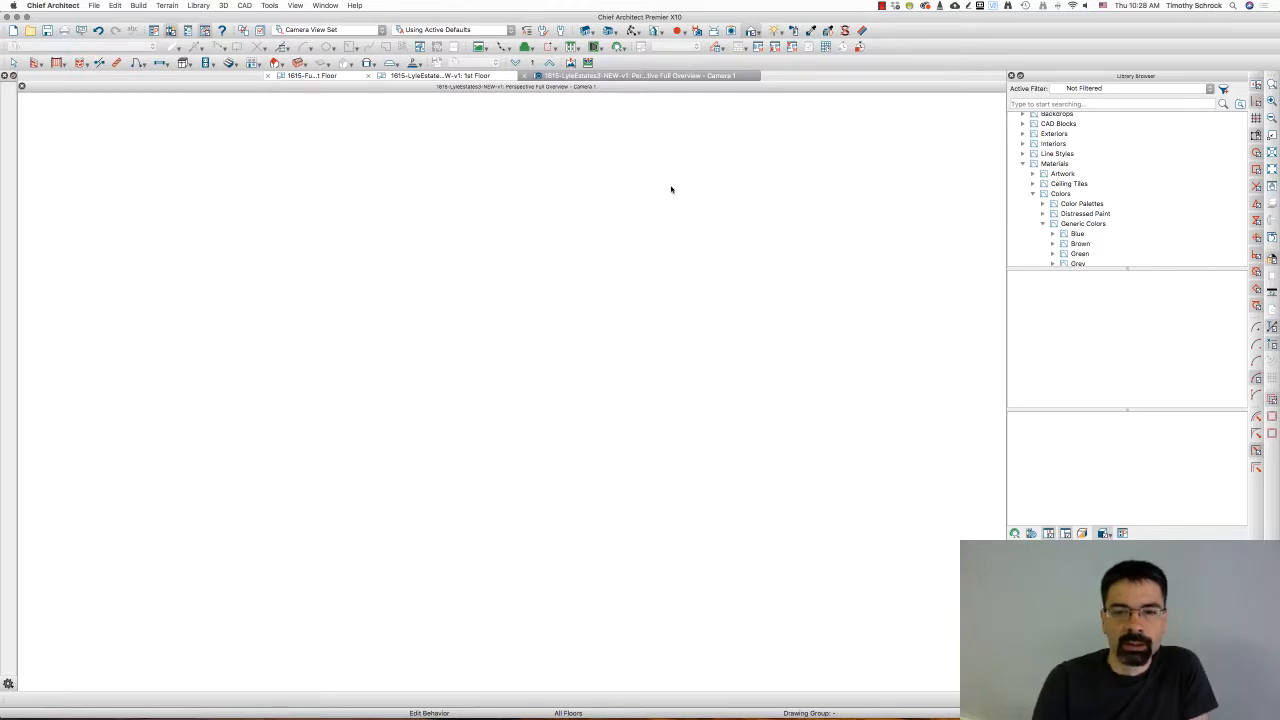
left_click_drag(578, 341, 582, 312)
scroll(532, 301, "up", 3)
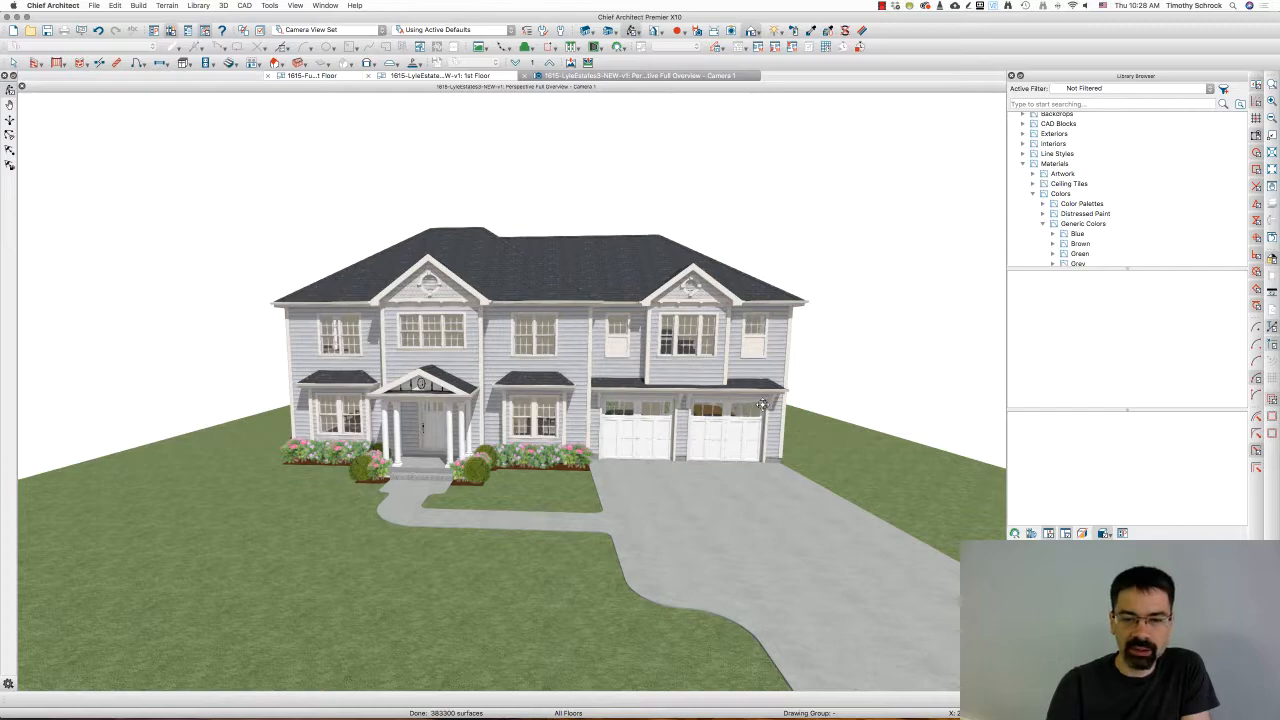
Examine the house 3 model's front exterior, including the entry porch gable with its house number and the garage side.
left_click_drag(763, 404, 205, 394)
left_click_drag(709, 423, 524, 422)
scroll(495, 357, "up", 10)
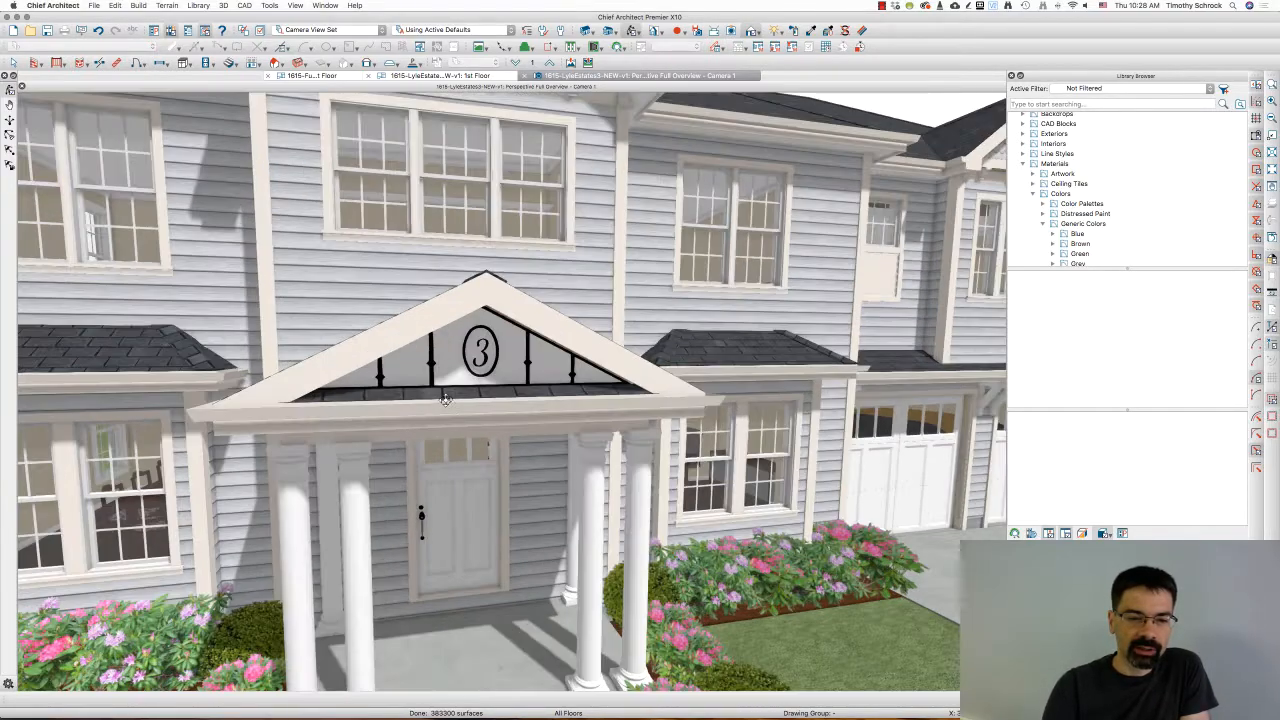
scroll(445, 399, "up", 2)
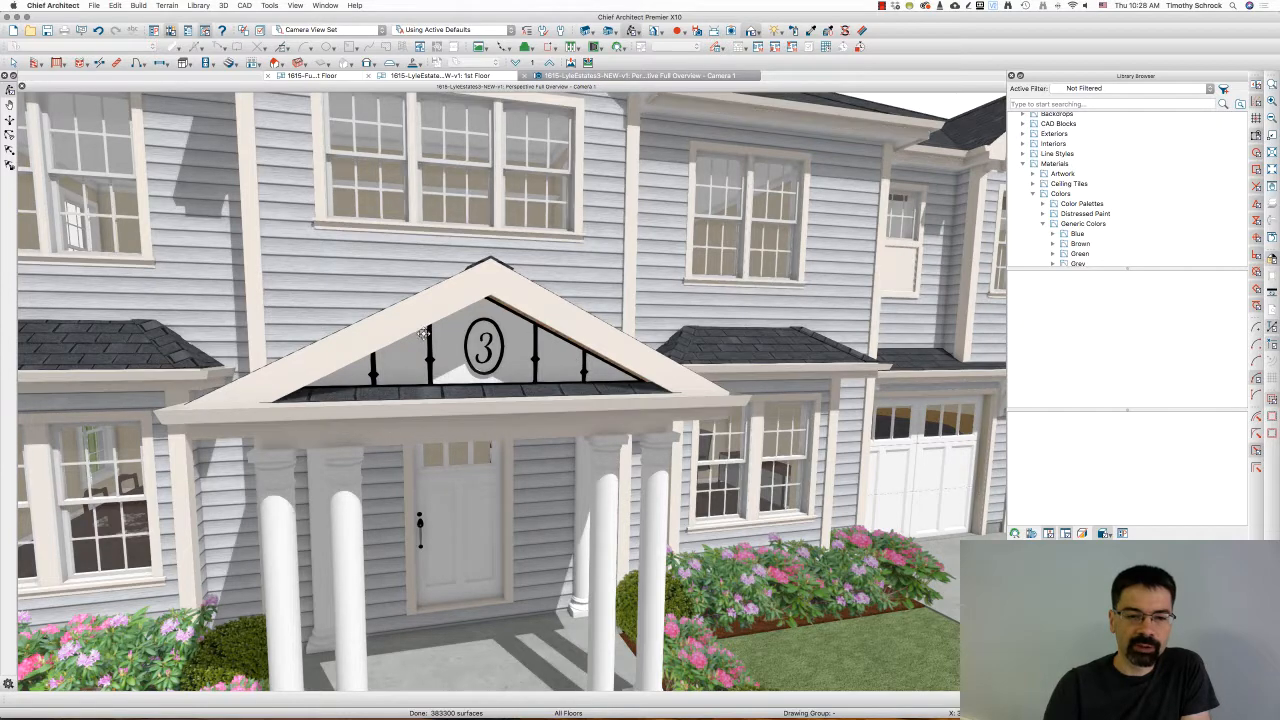
scroll(505, 380, "down", 10)
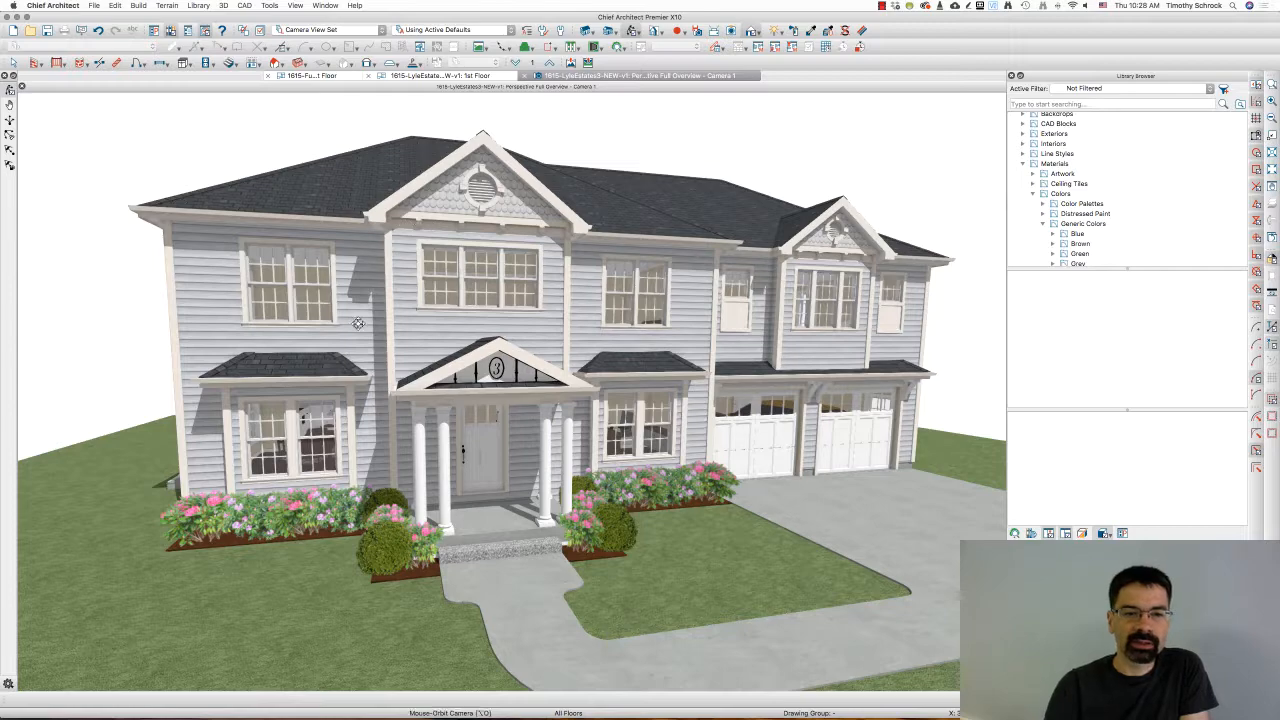
scroll(526, 311, "down", 3)
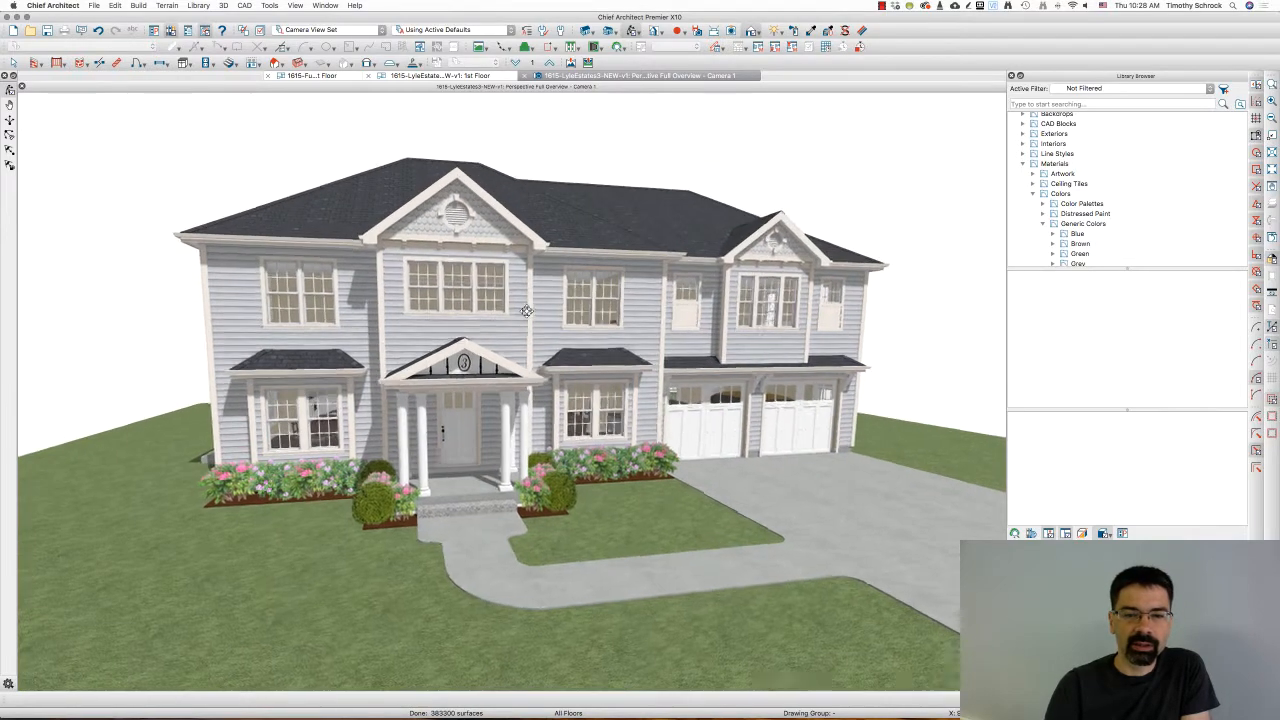
left_click_drag(526, 311, 517, 314)
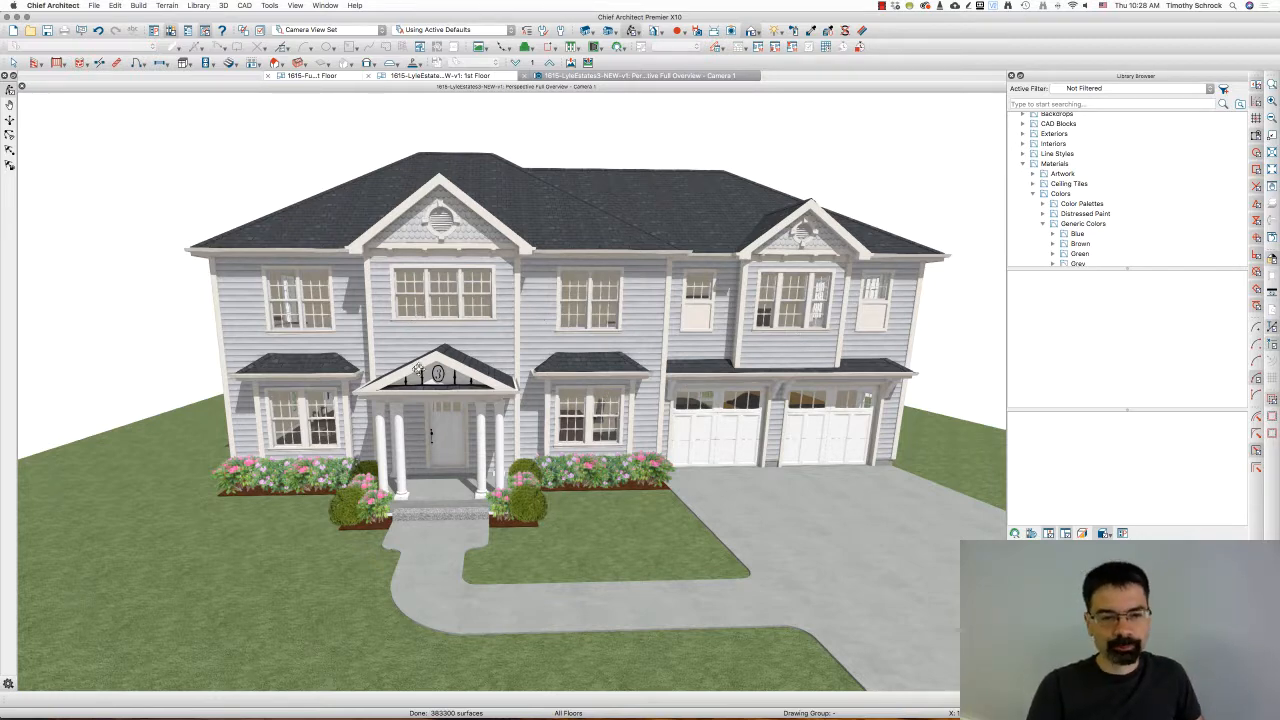
scroll(541, 324, "down", 2)
scroll(540, 322, "up", 3)
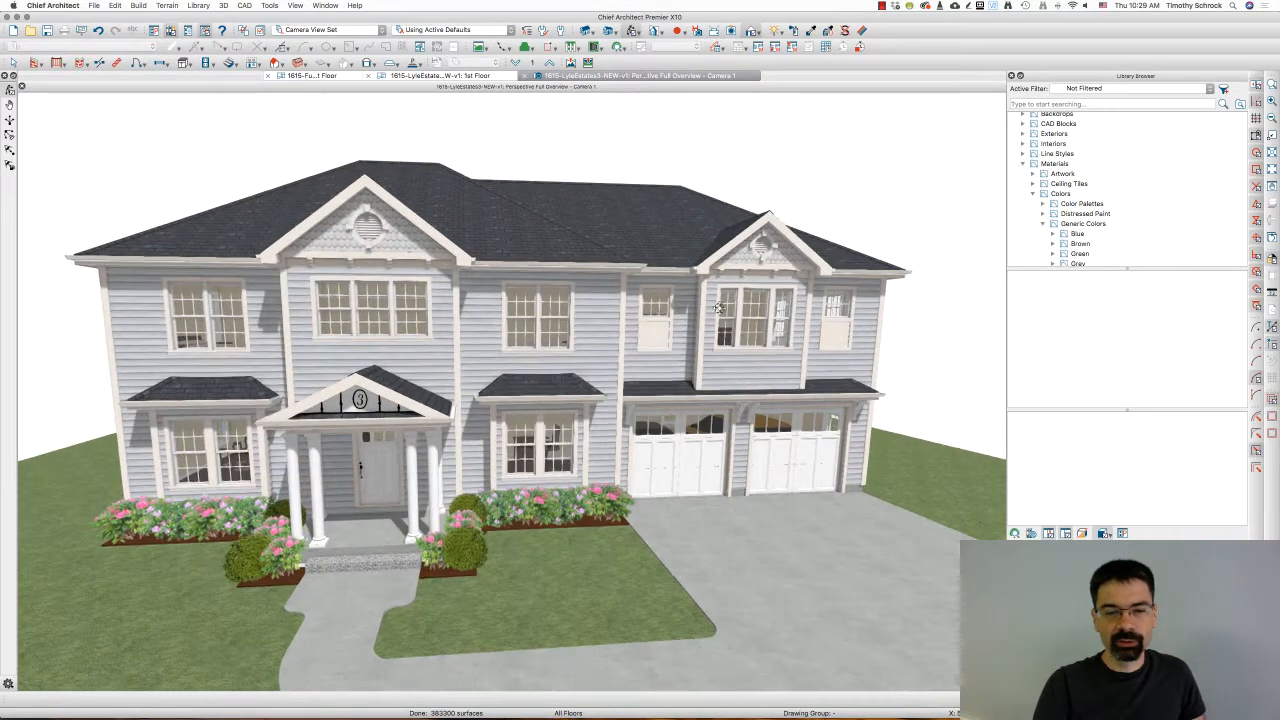
scroll(661, 410, "down", 2)
scroll(660, 408, "up", 2)
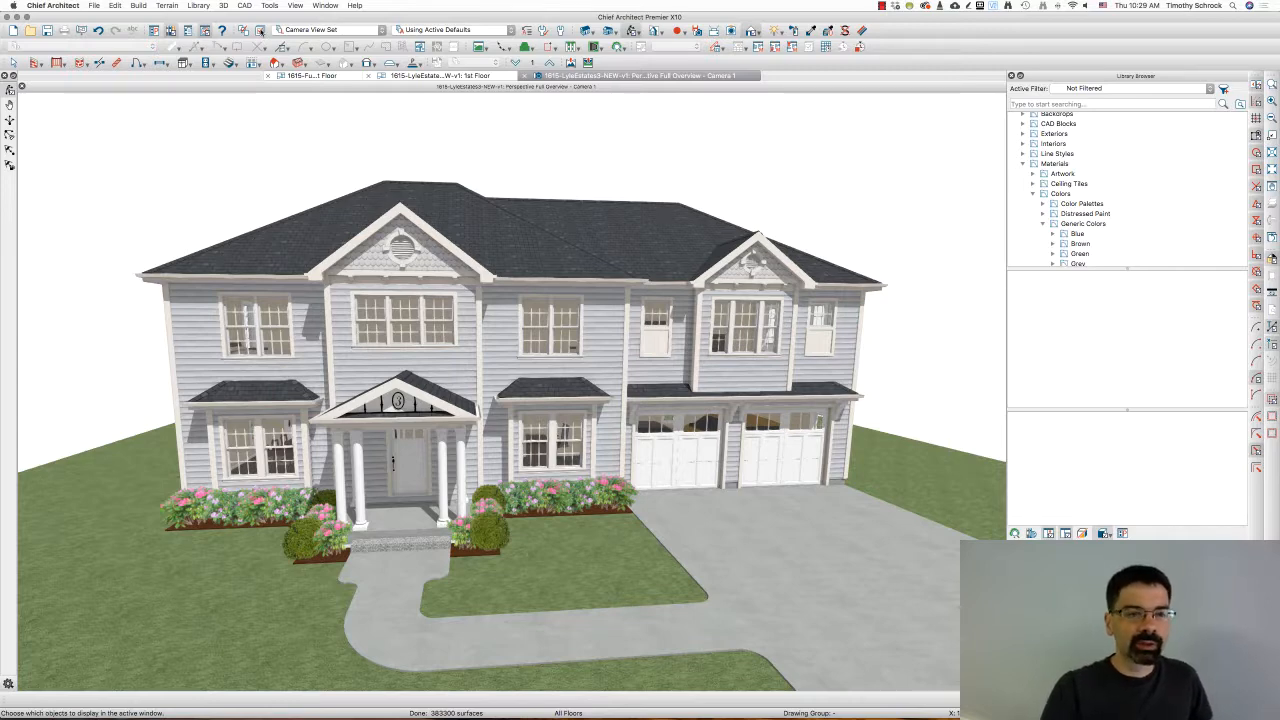
Copy the Camera View Set layer set as a new set named "Camera View Model Only".
left_click(260, 30)
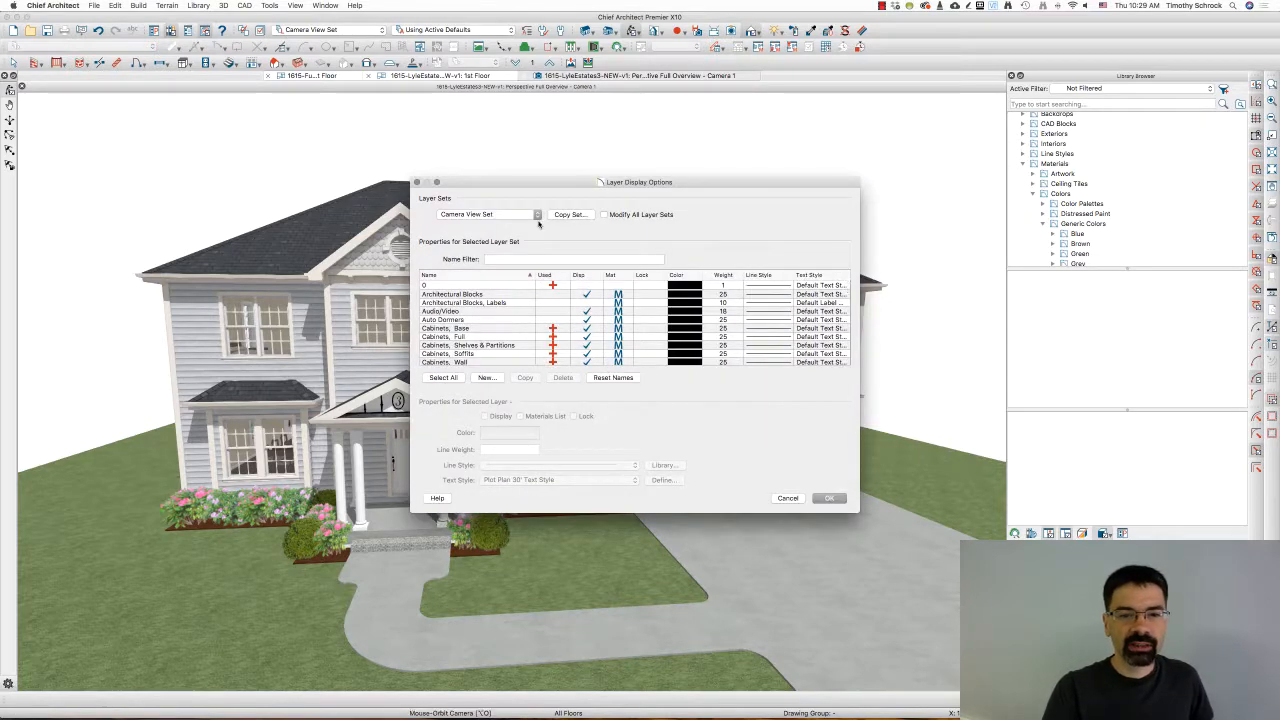
left_click(569, 214)
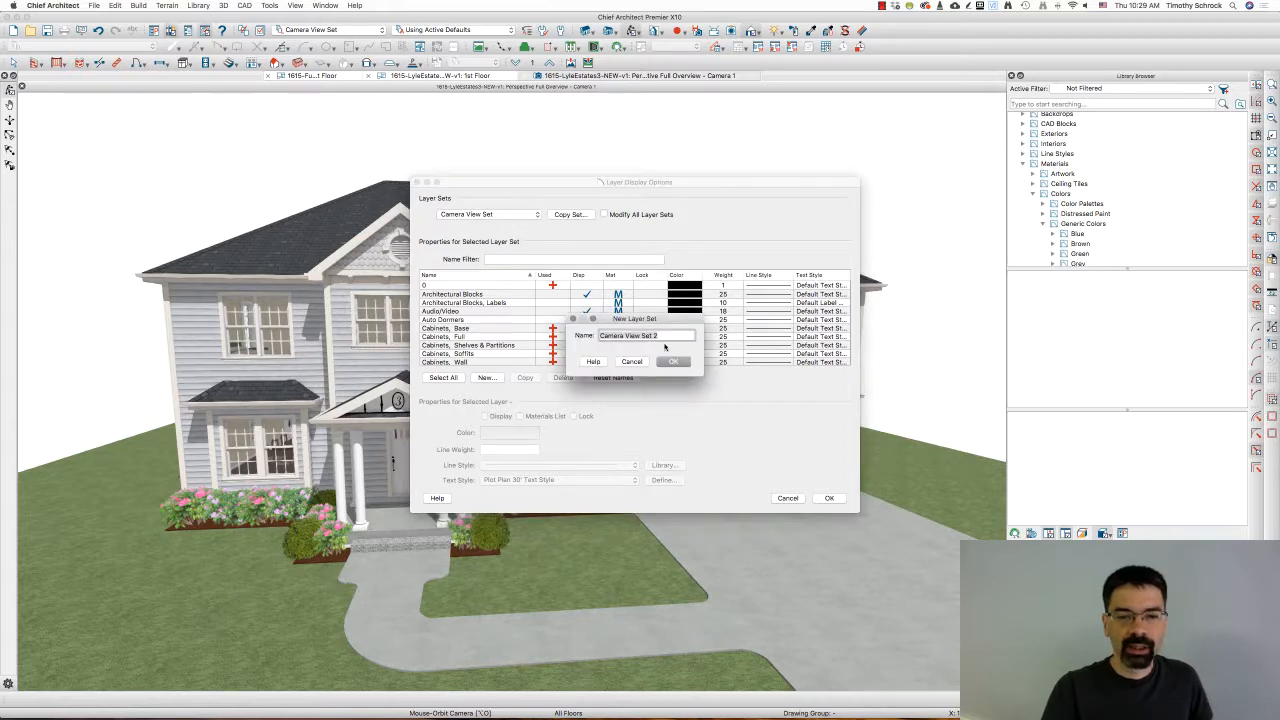
left_click(643, 336)
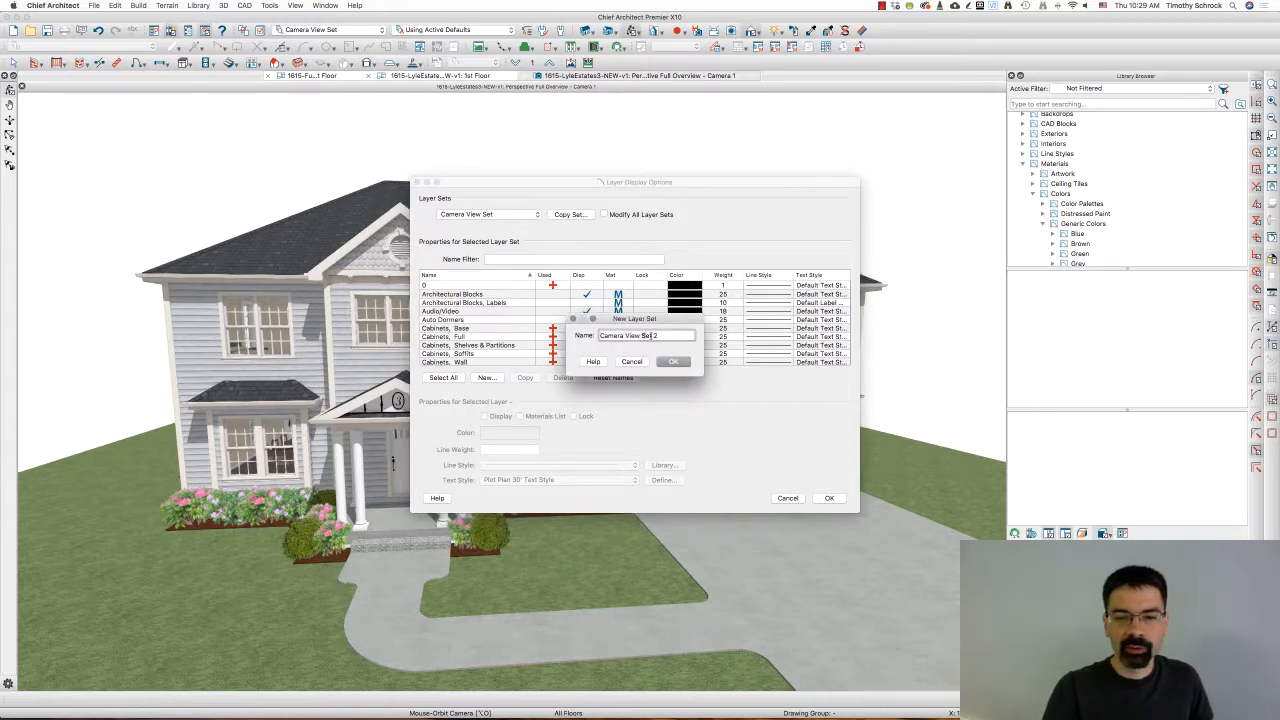
key("BackSpace")
key("BackSpace")
key("BackSpace")
key("BackSpace")
key("BackSpace")
type("Model")
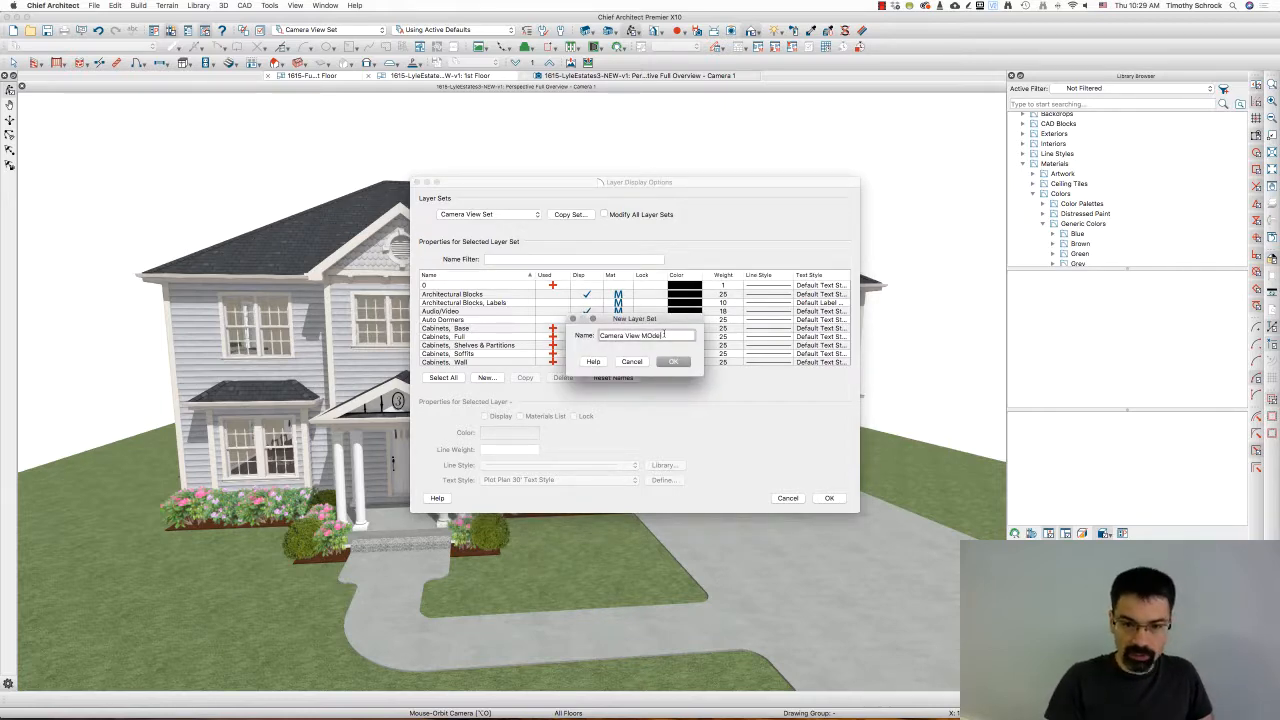
type(" Only")
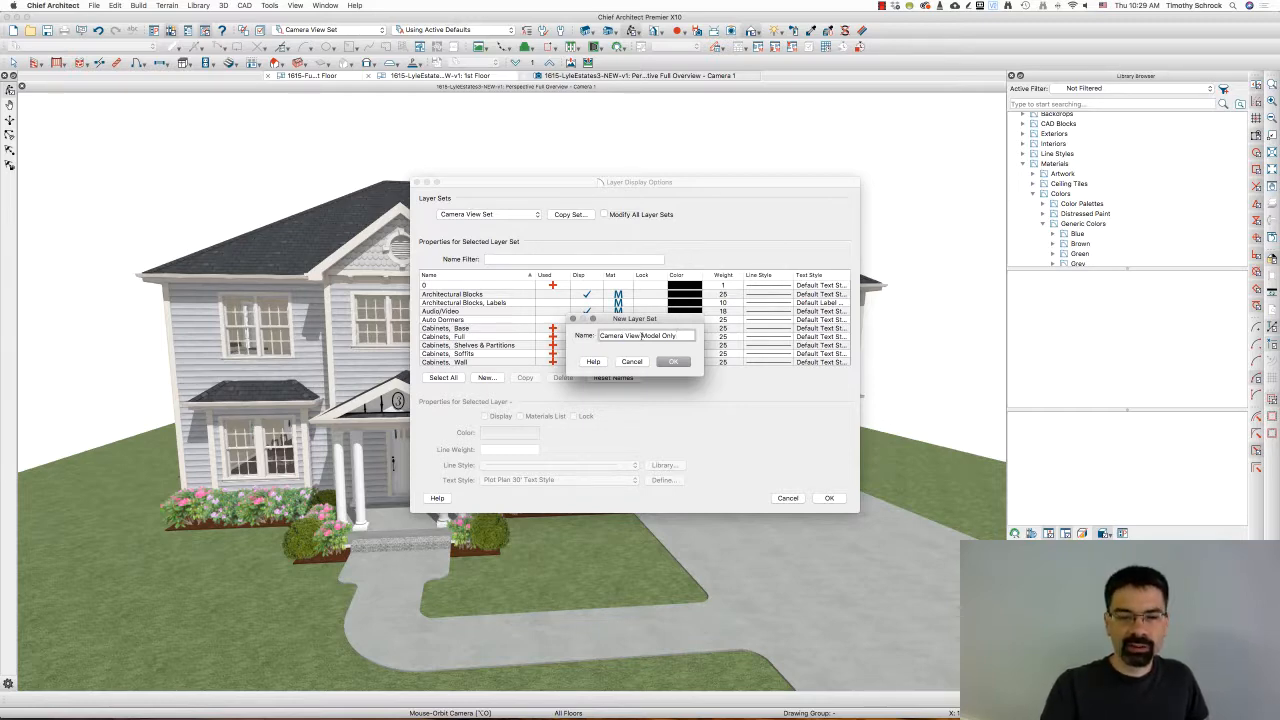
left_click(672, 362)
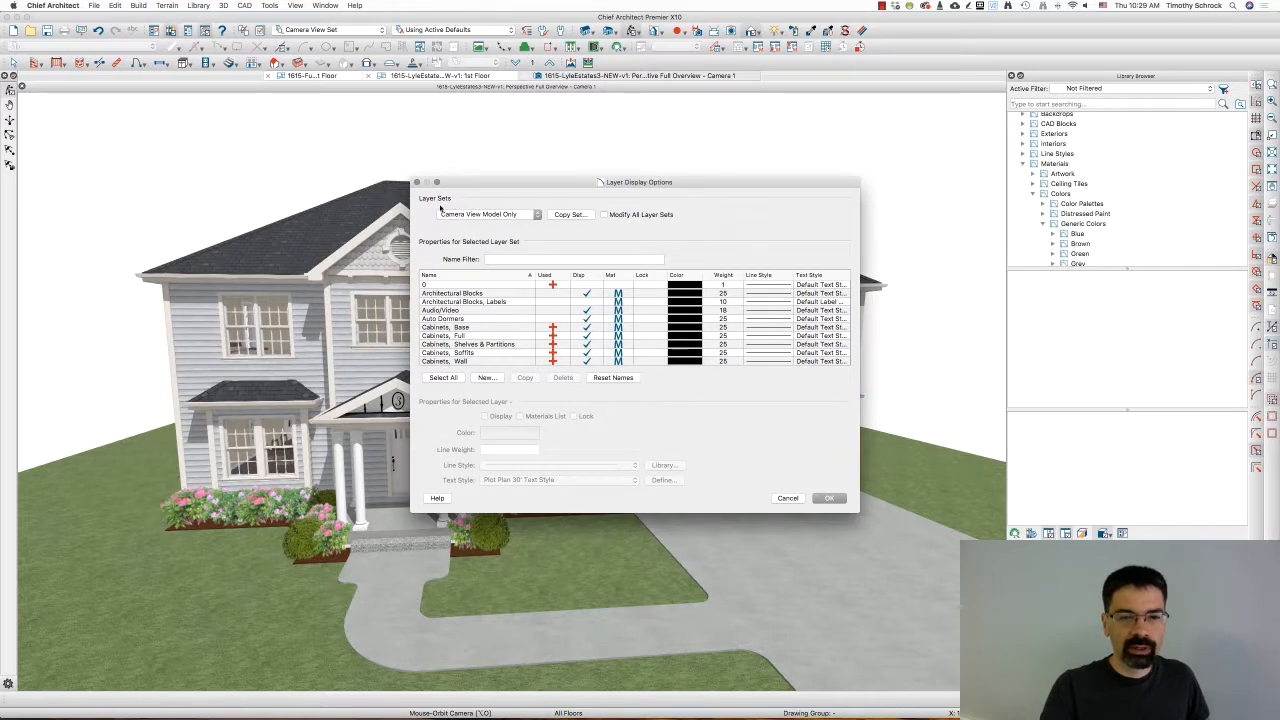
Turn off display of the Terrain Features, Terrain Labels and Terrain Perimeter layers in the Camera View Model Only set.
scroll(472, 325, "down", 3)
left_click(474, 333)
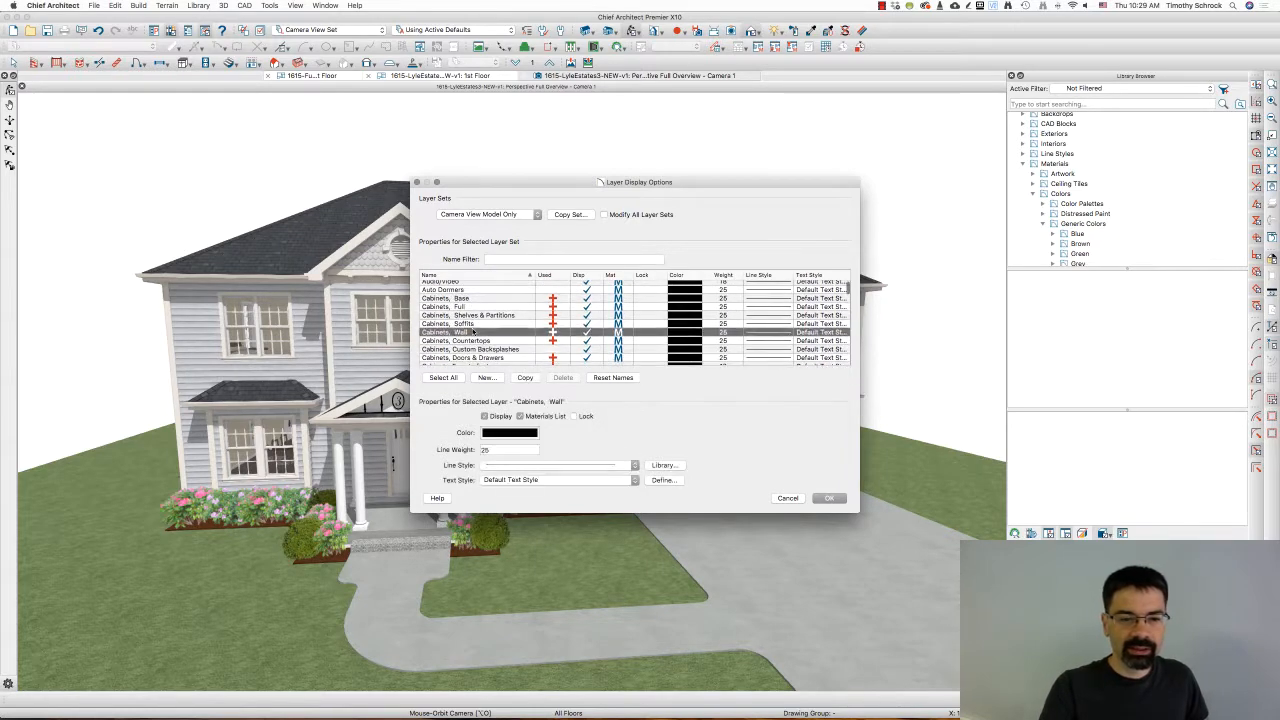
key("t")
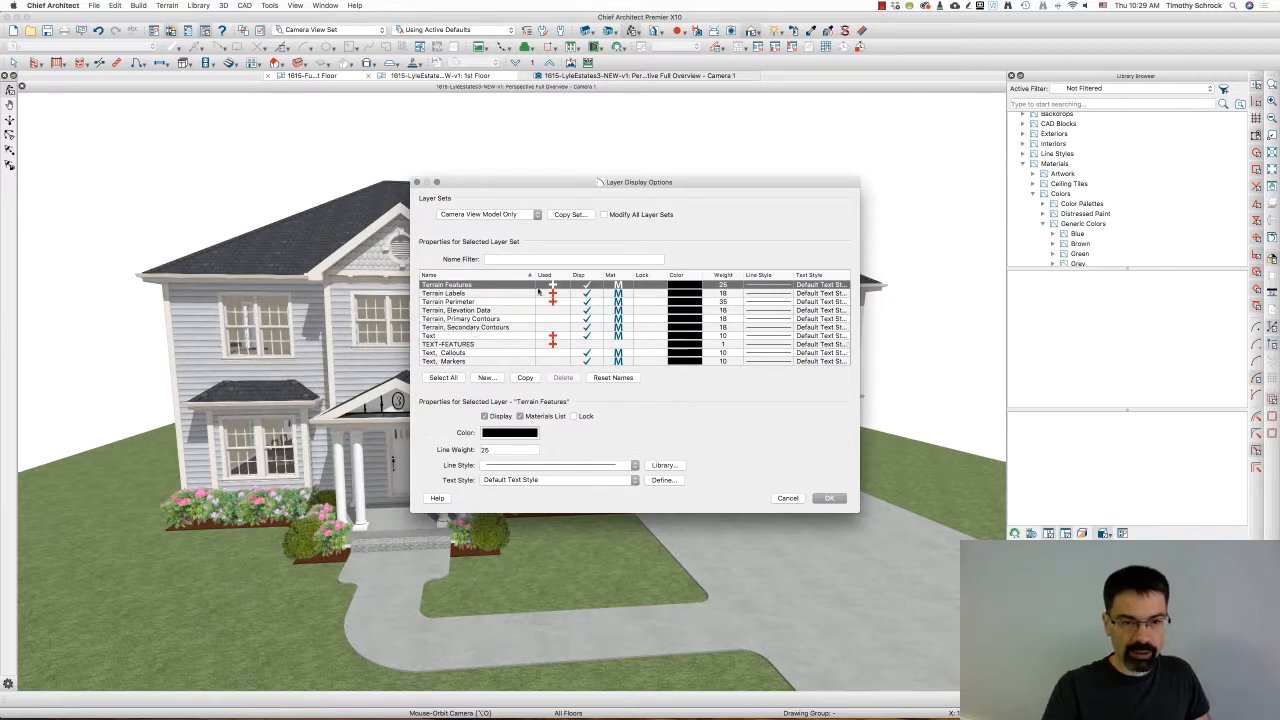
left_click(586, 285)
left_click(586, 293)
left_click(587, 301)
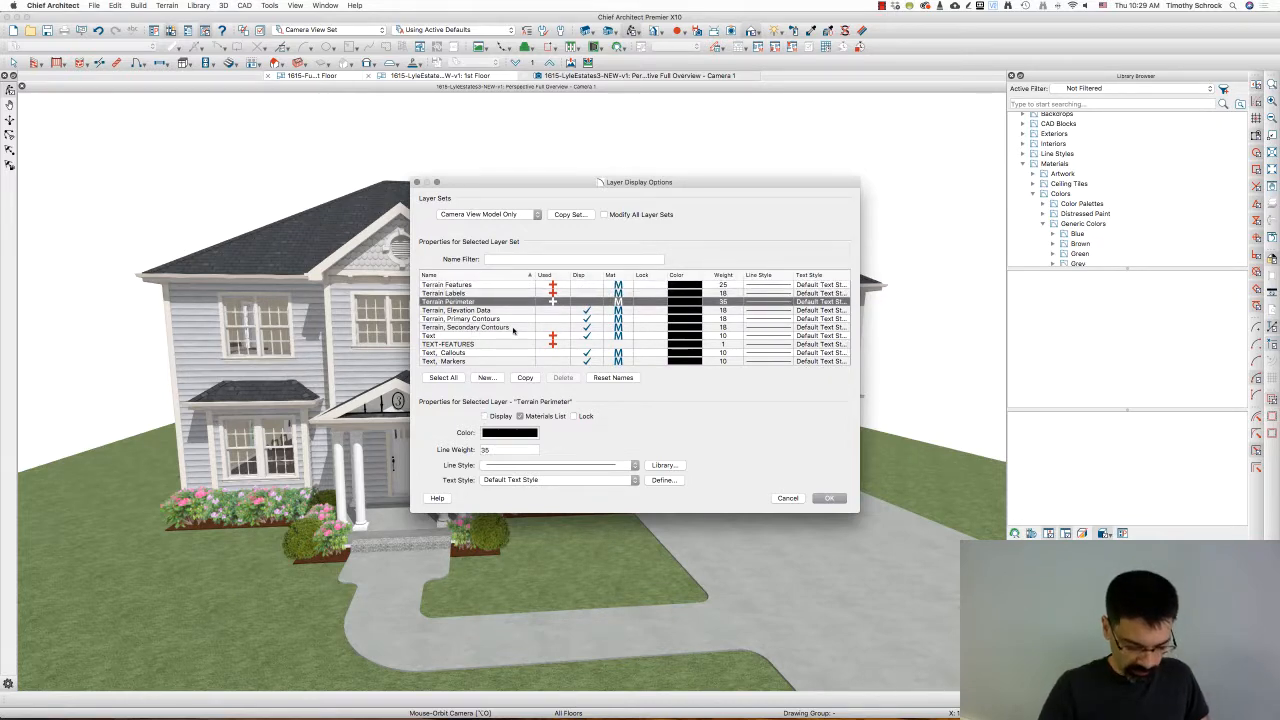
Turn off display of the Plants, Roads and Roads, Sidewalks layers in the Camera View Model Only set.
key("p")
key("l")
left_click(586, 304)
key("r")
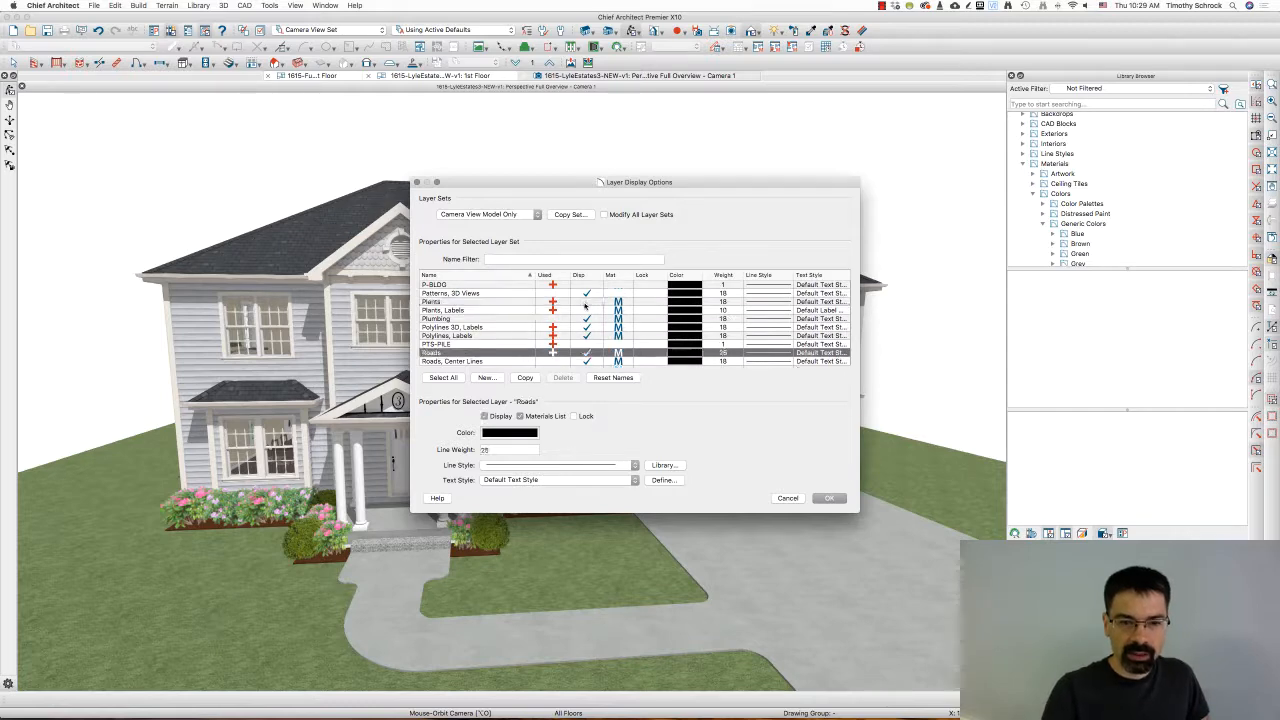
scroll(588, 312, "down", 2)
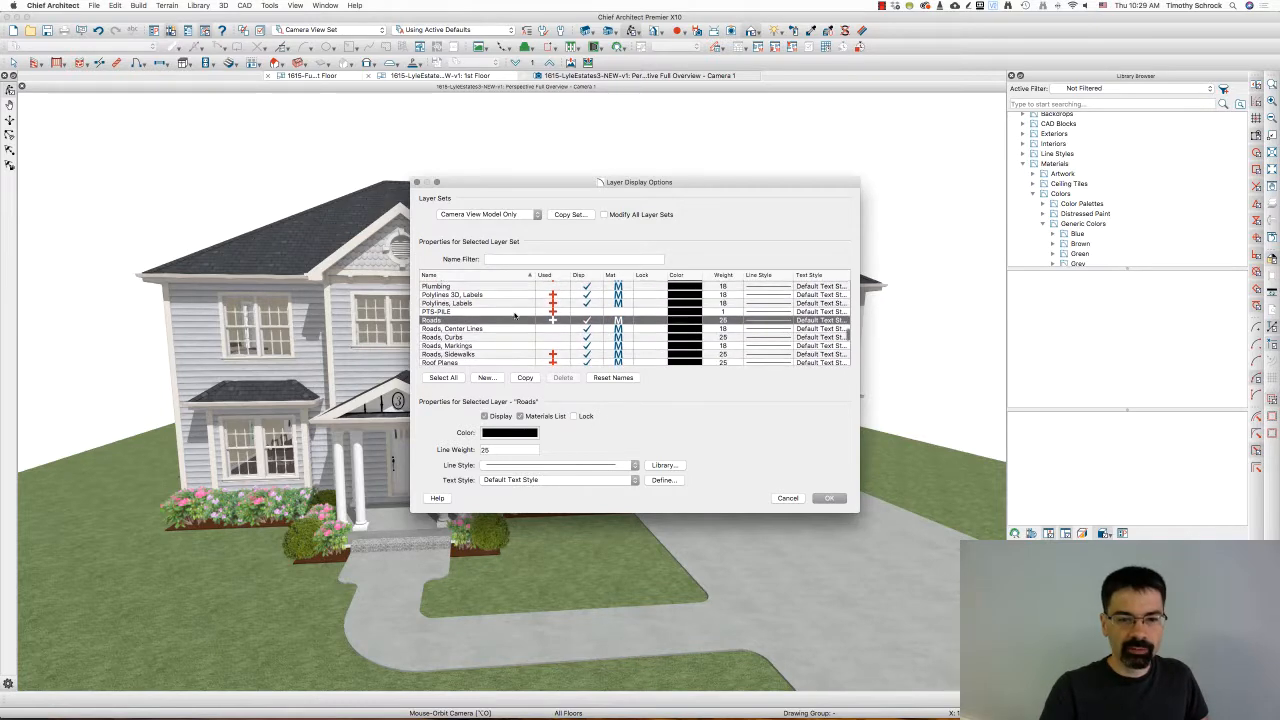
left_click(587, 318)
left_click(587, 352)
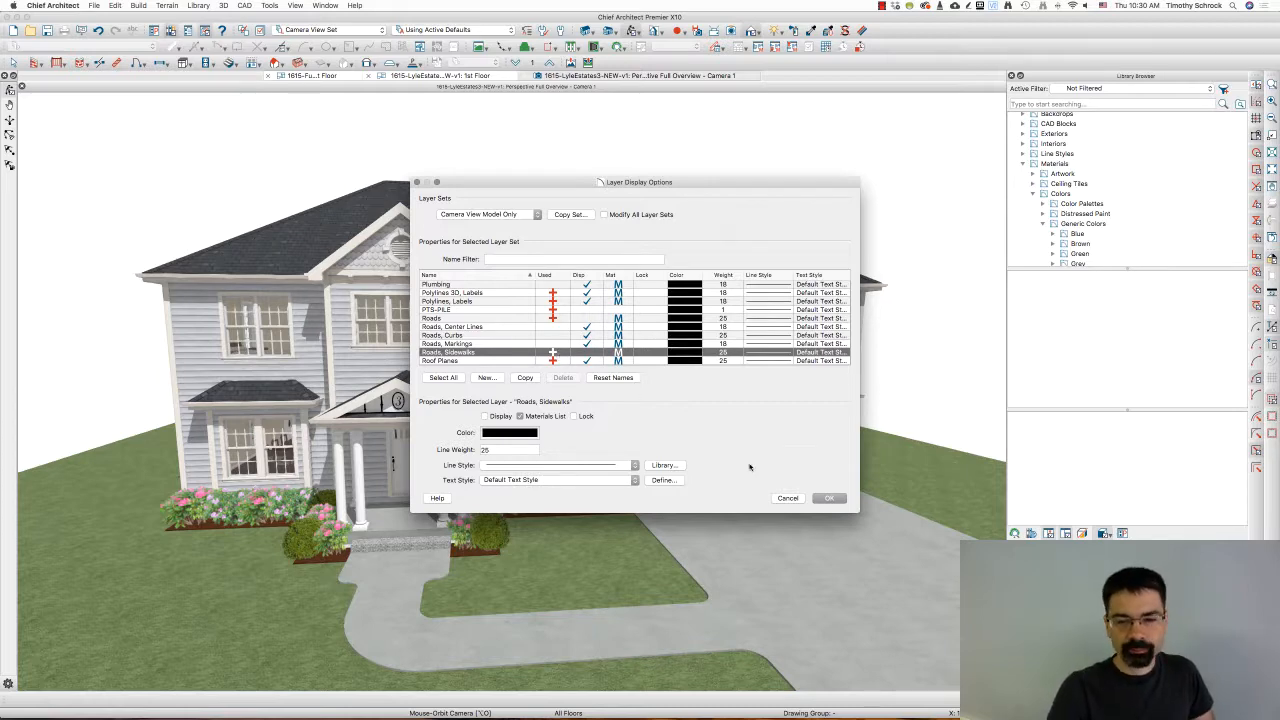
Accept the layer changes and apply the Camera View Model Only layer set to the perspective camera view.
left_click(829, 498)
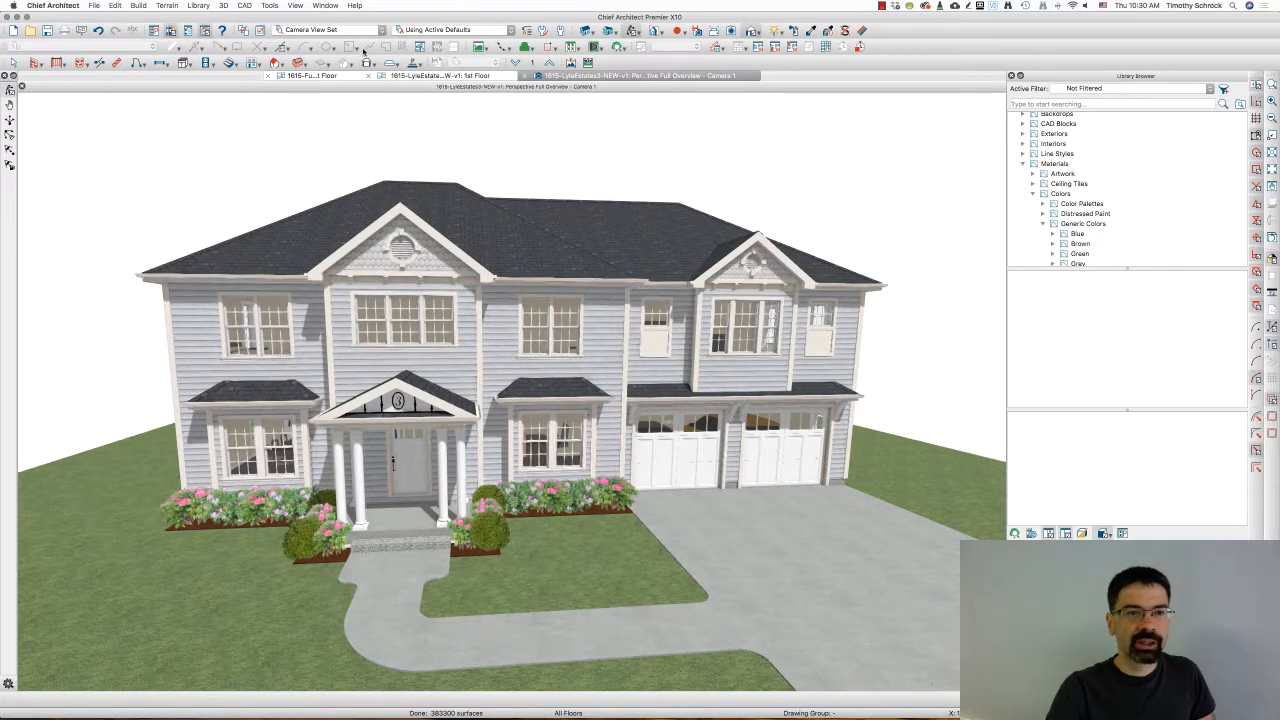
left_click(379, 30)
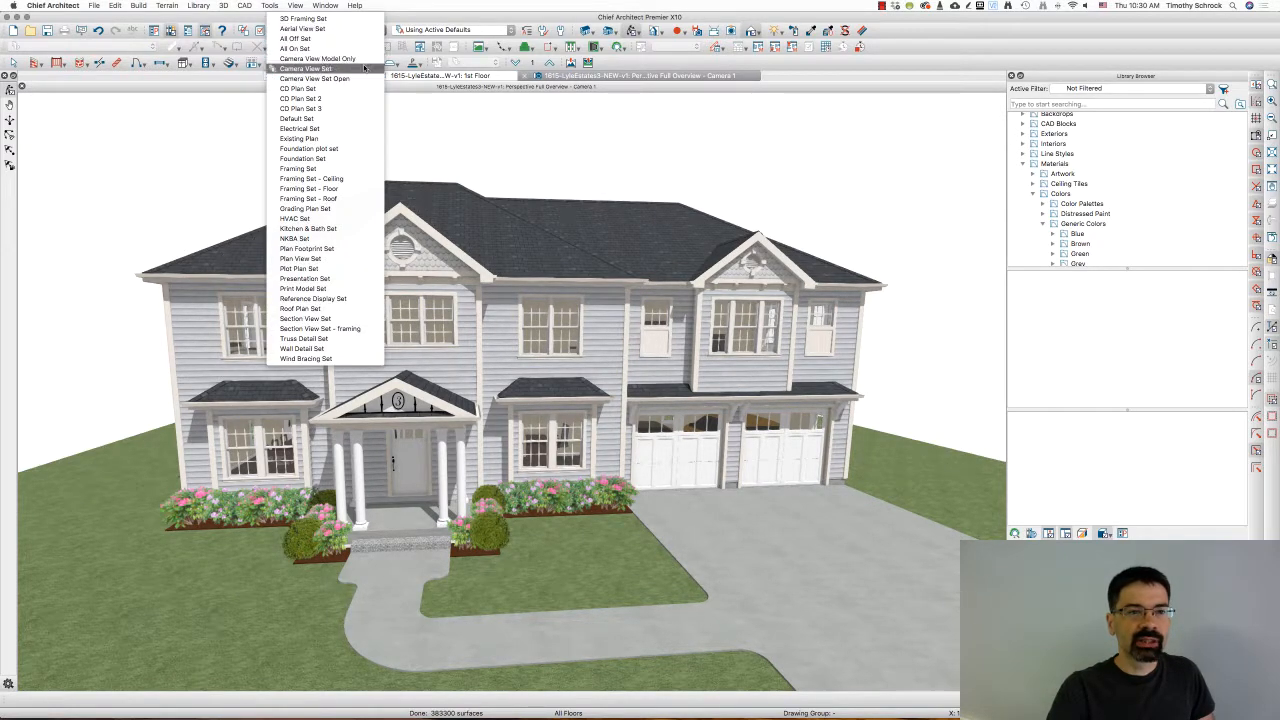
left_click(362, 59)
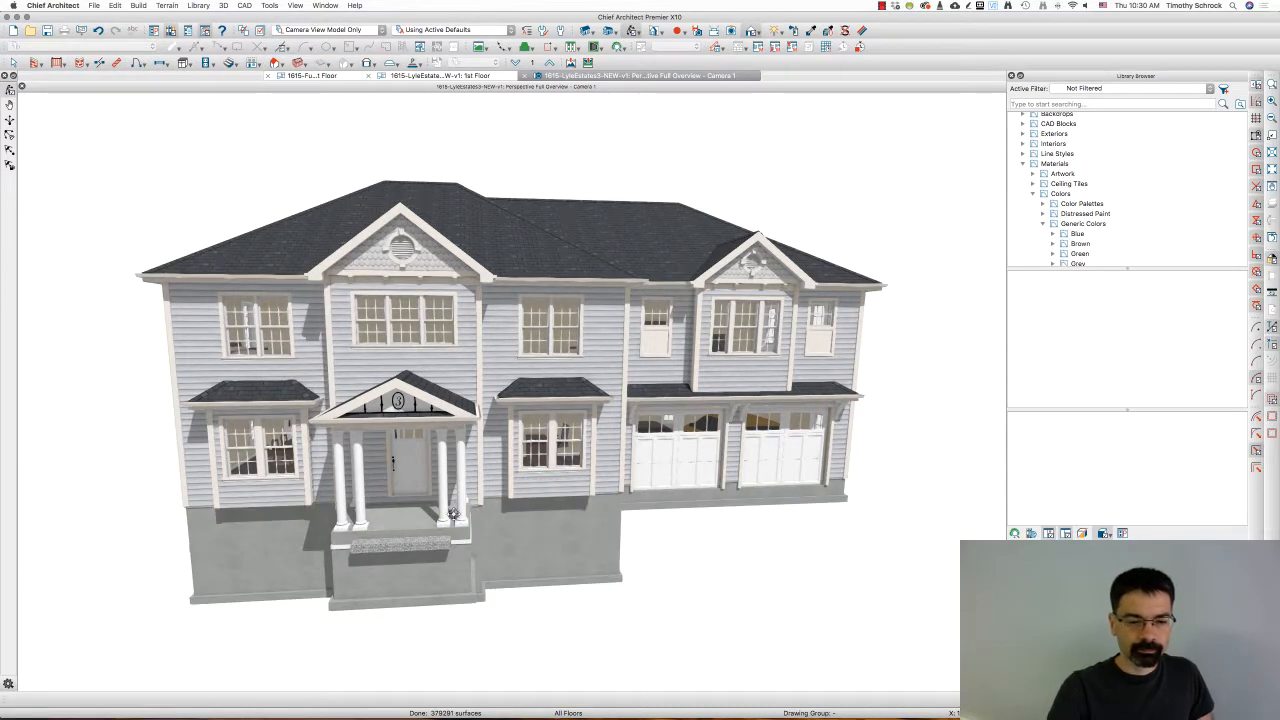
Remove the leftover terrain feature at the front porch steps from the model view.
left_click(466, 543)
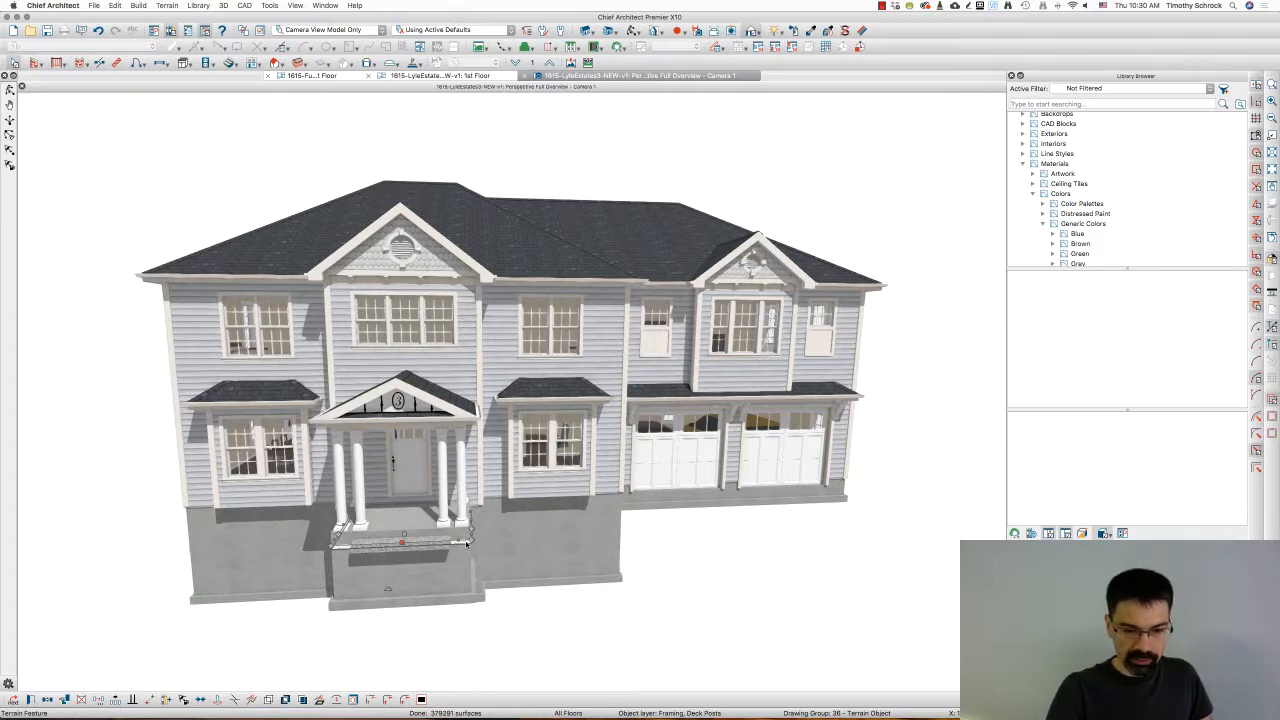
key("Escape")
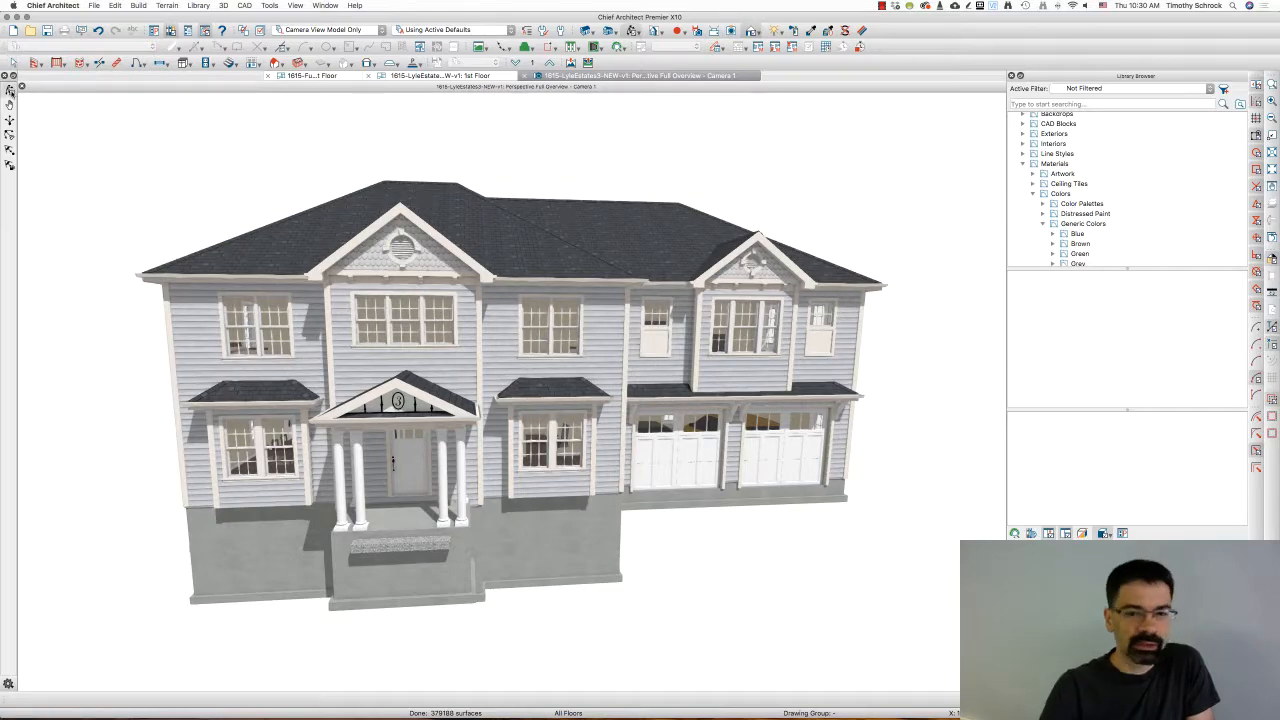
Inspect the garage-side foundation in 3D and switch the 1st floor plan to the Default Annotations set.
left_click_drag(644, 412, 462, 405)
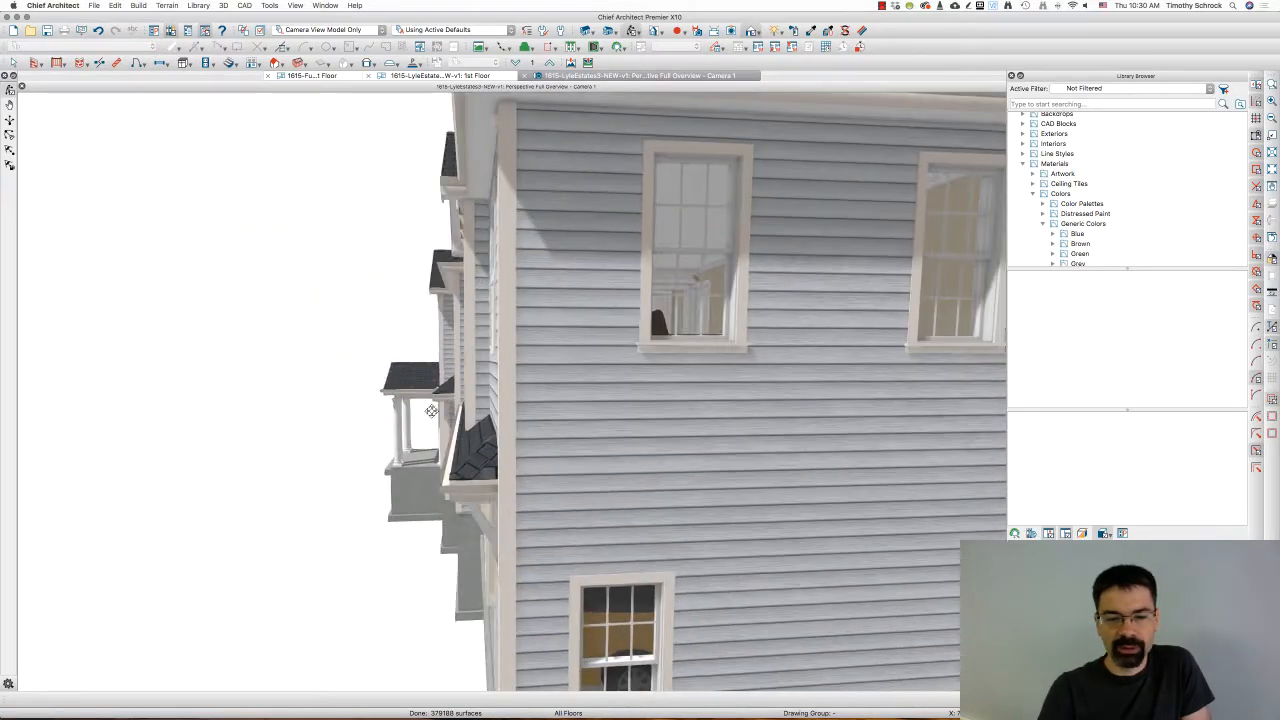
scroll(432, 411, "down", 4)
left_click_drag(640, 454, 788, 450)
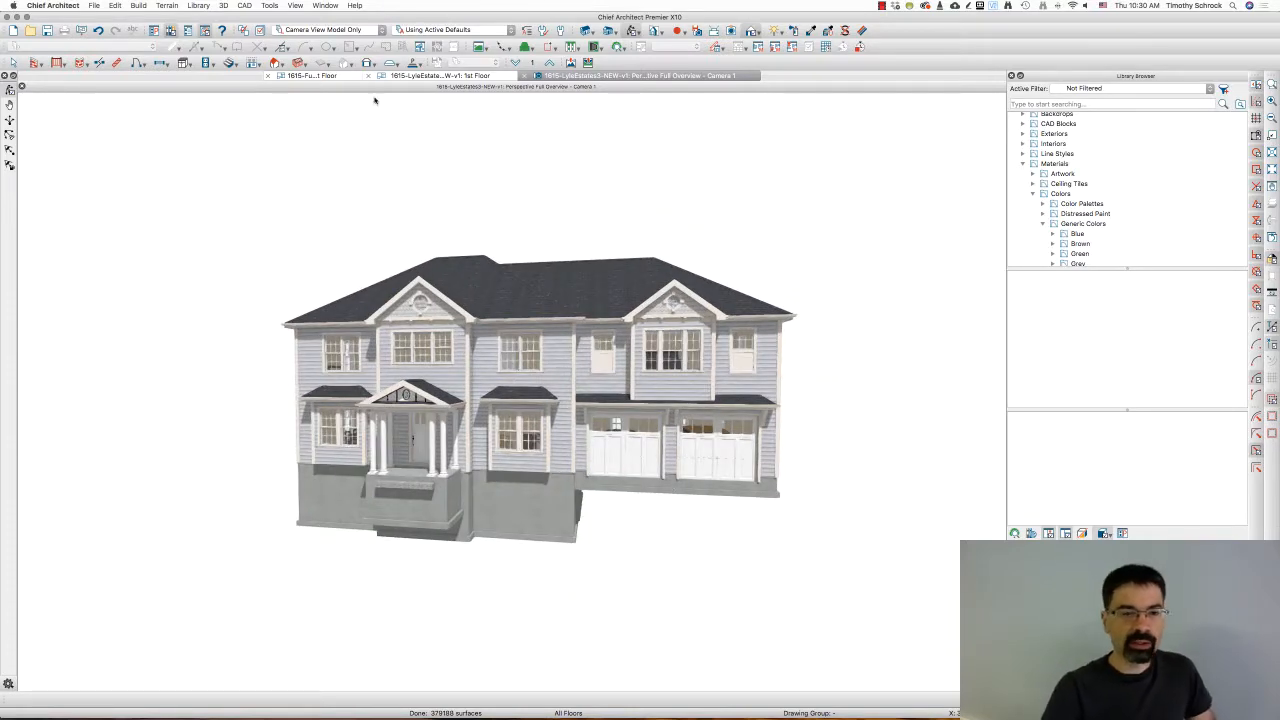
left_click(440, 76)
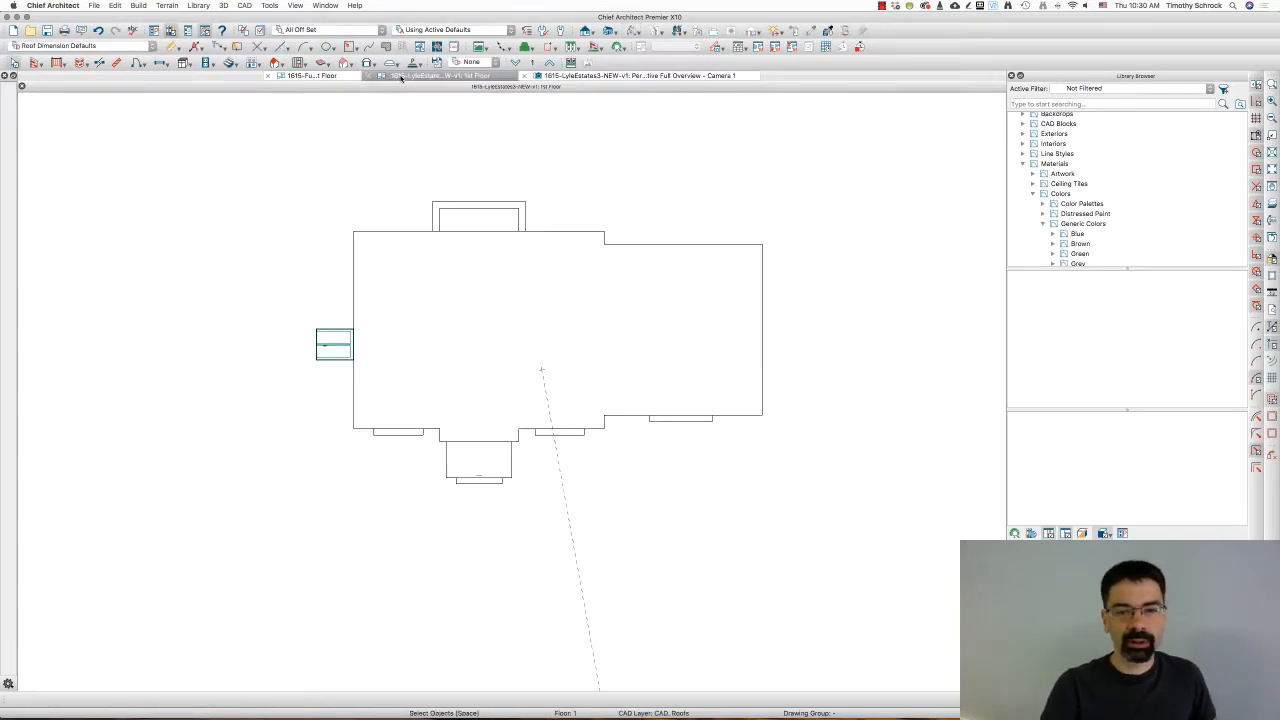
left_click(452, 29)
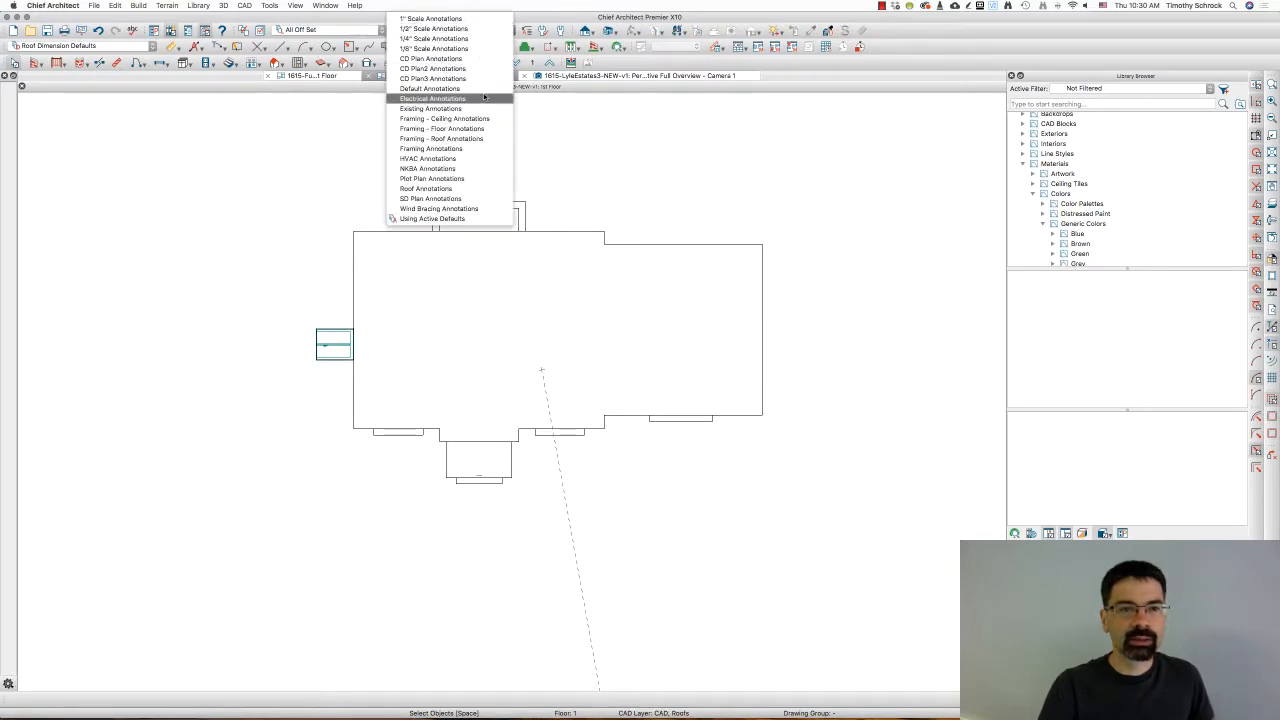
key("Return")
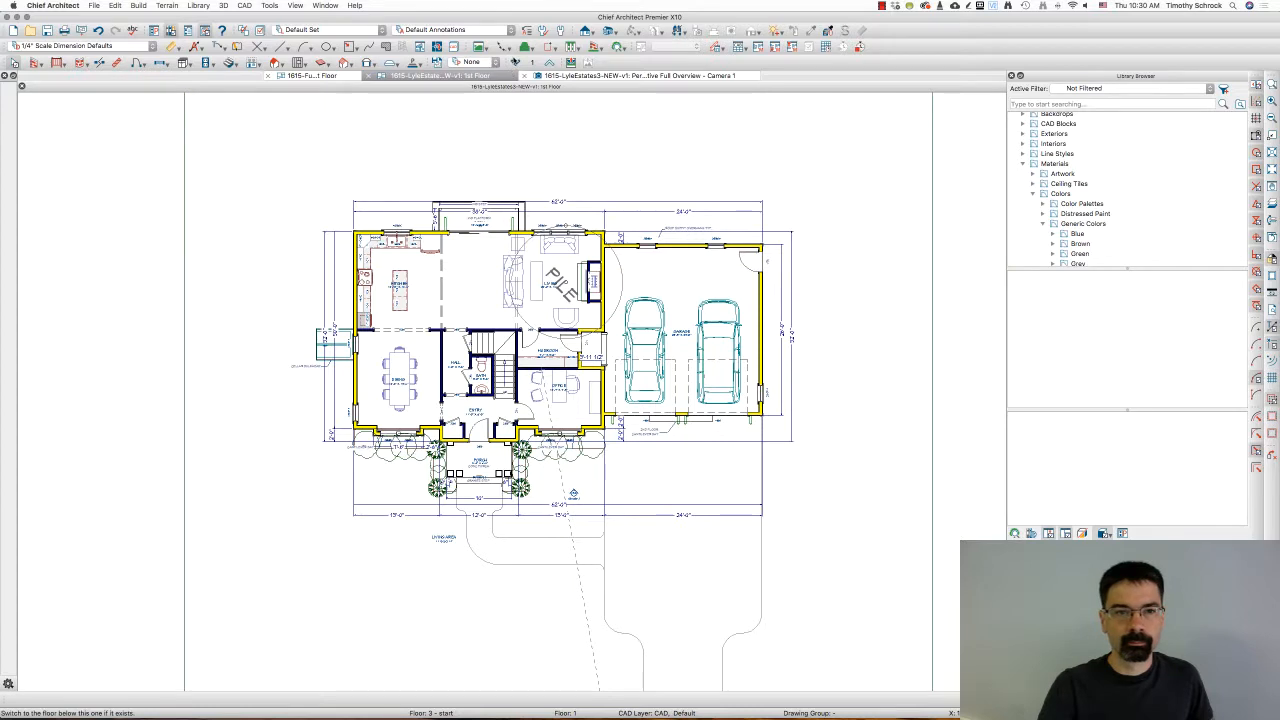
Set the stem wall height of the garage room on the foundation level to 54".
left_click(515, 62)
double_click(710, 289)
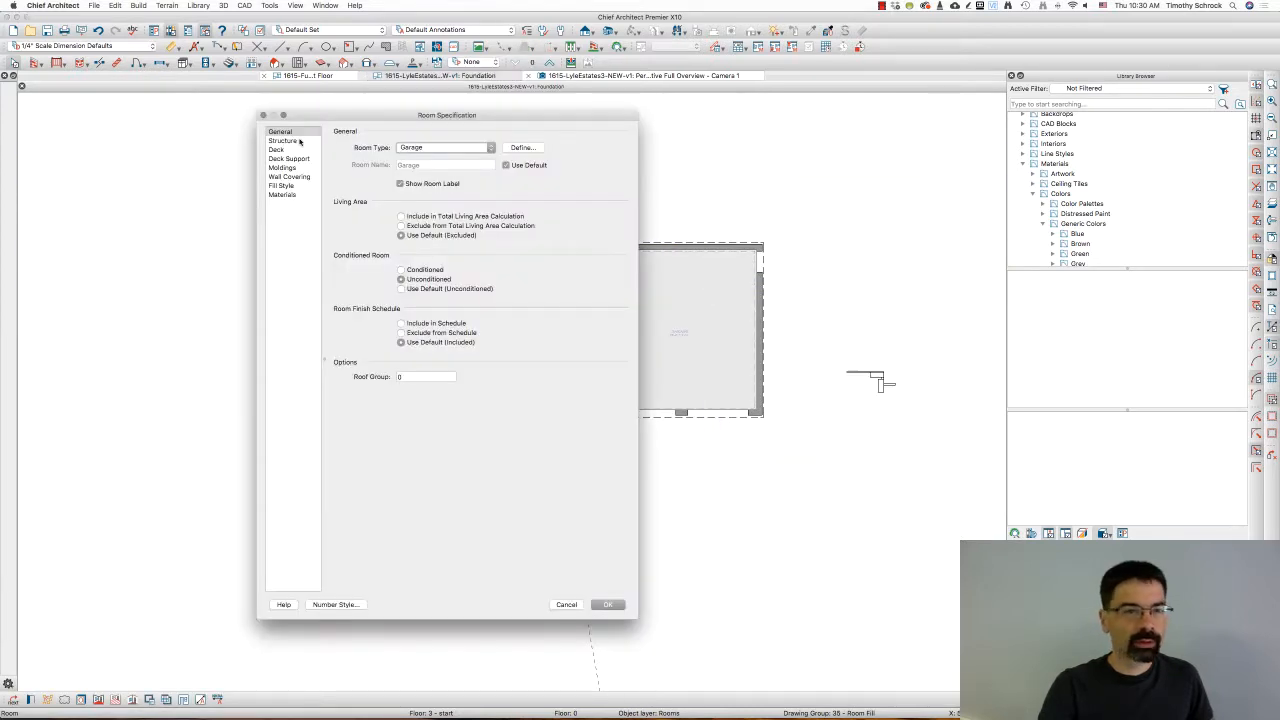
left_click(284, 141)
left_click(432, 319)
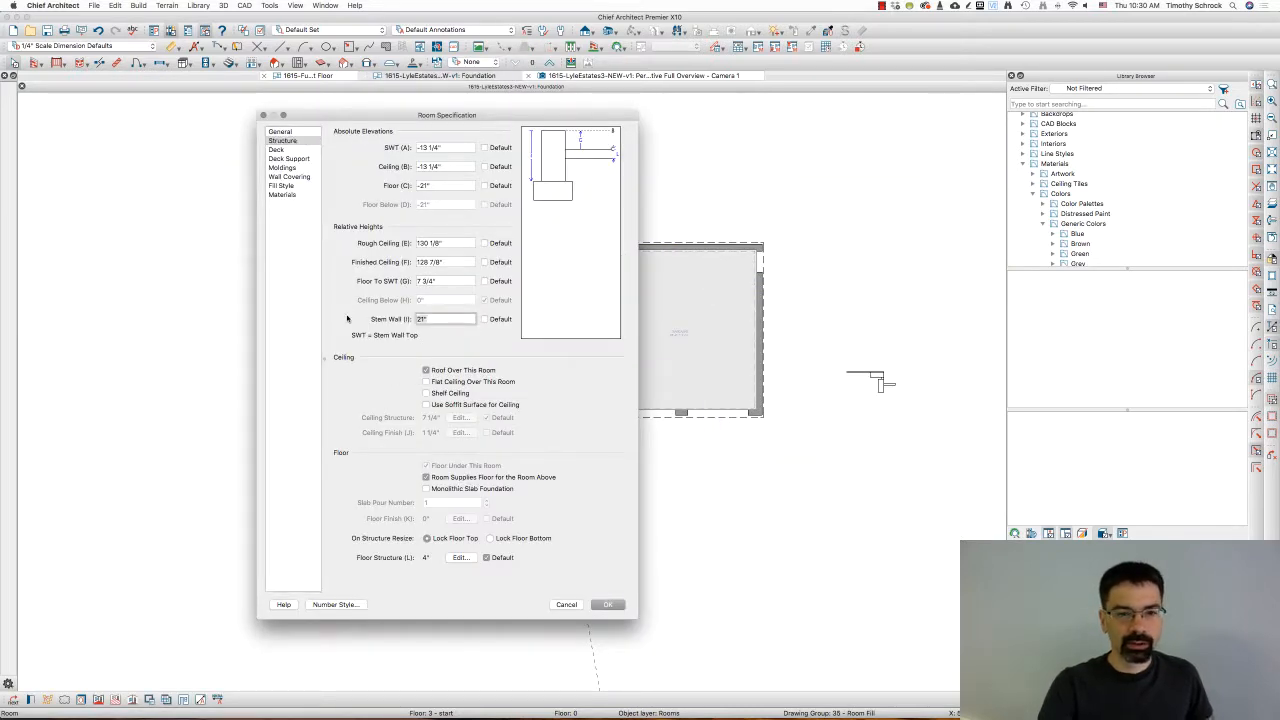
type("54")
key("Tab")
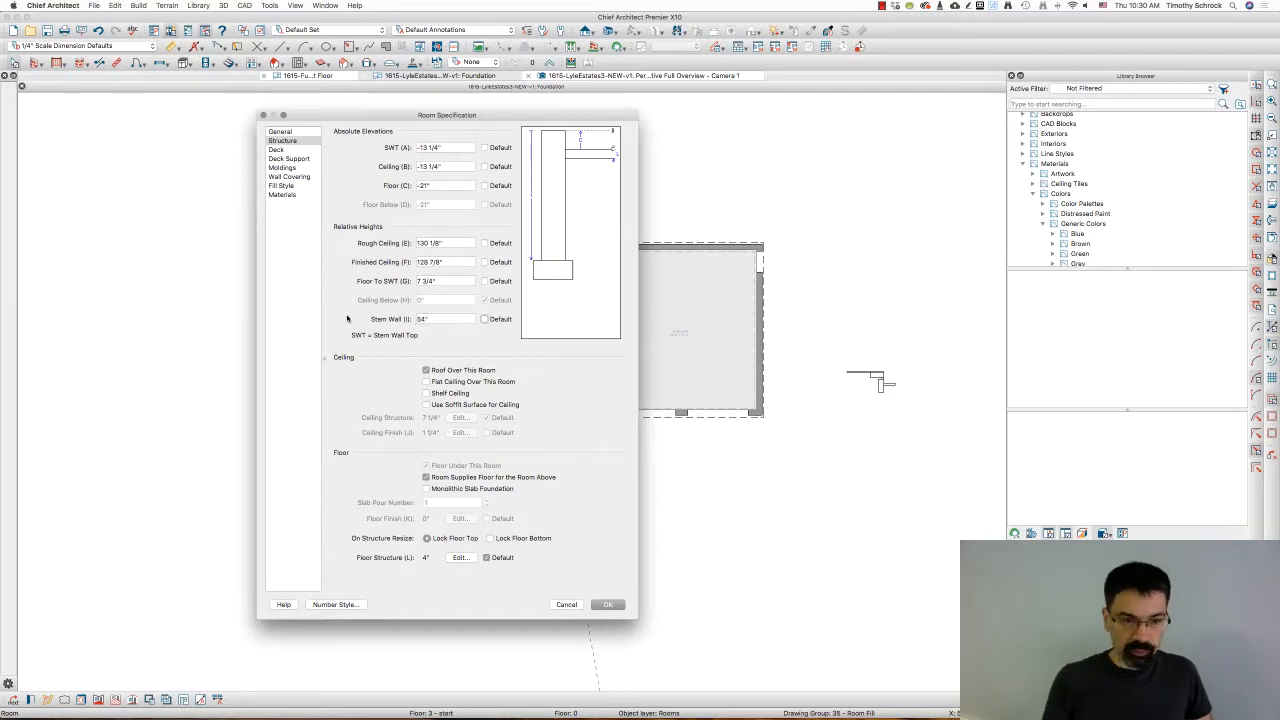
key("Return")
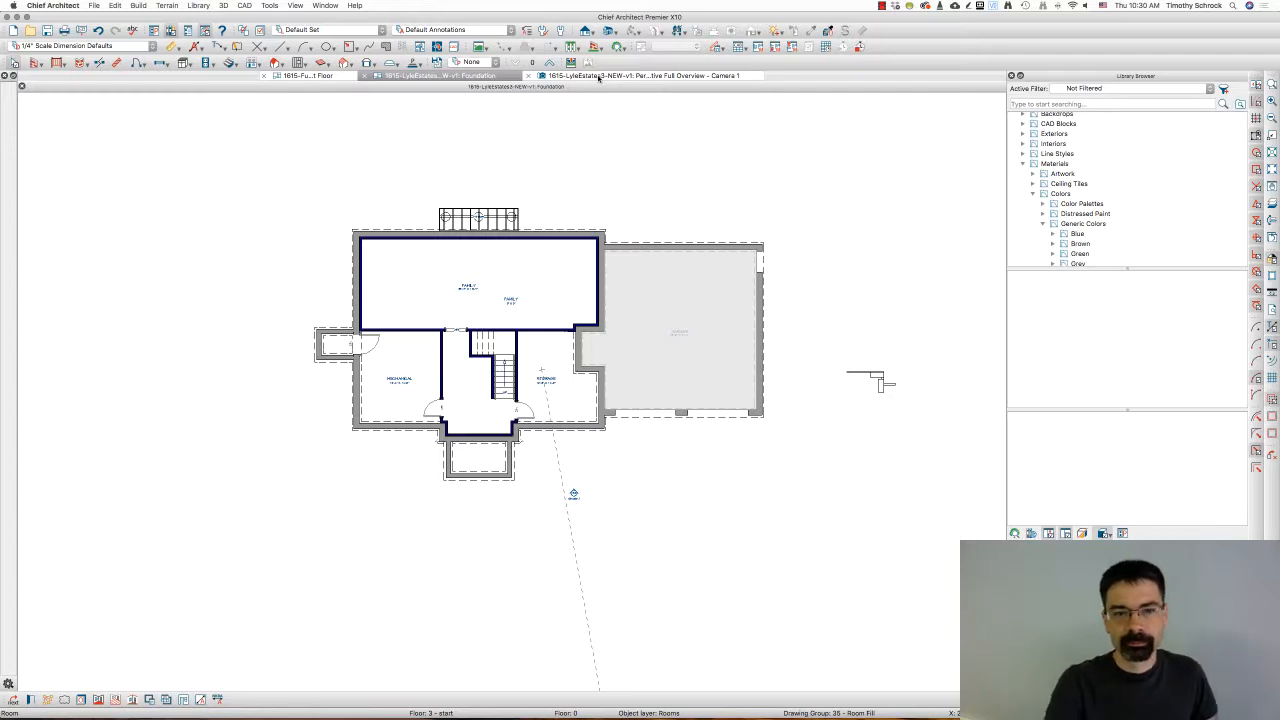
In the Camera 1 overview, turn off display of the Furniture, Exterior, Furniture, Interior and Fixtures, Interior layers.
left_click(598, 77)
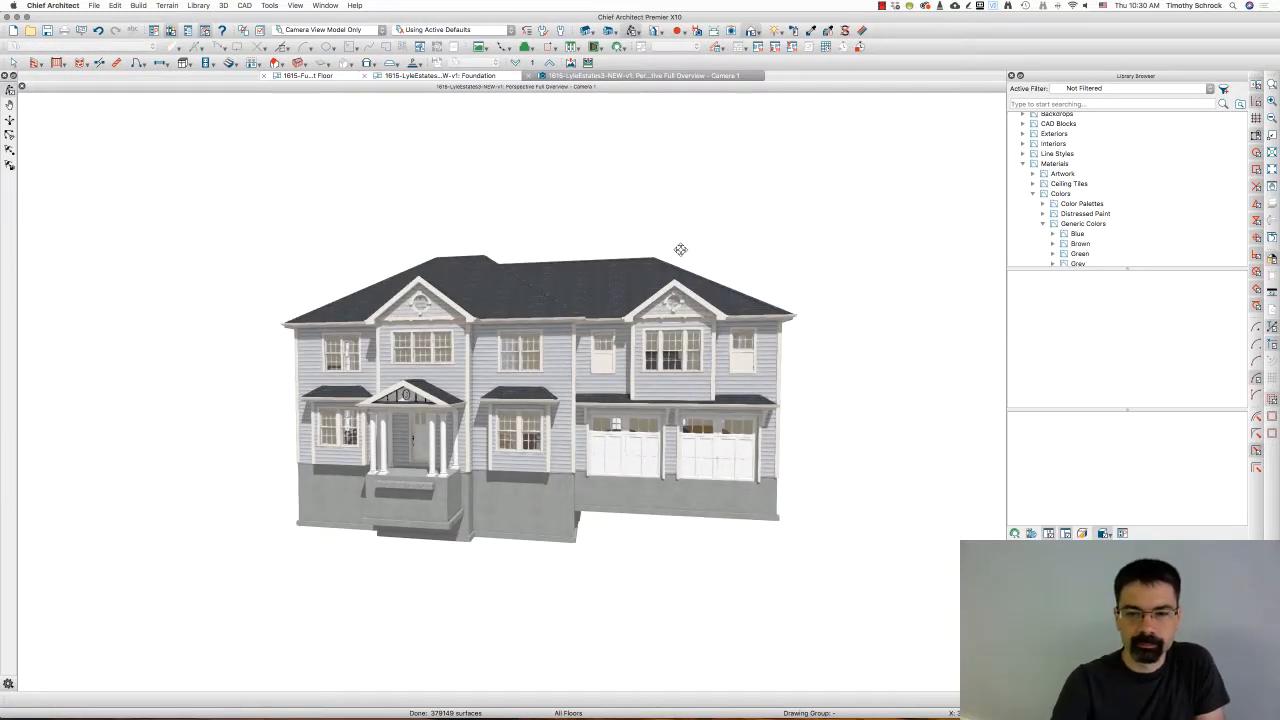
left_click_drag(748, 282, 788, 285)
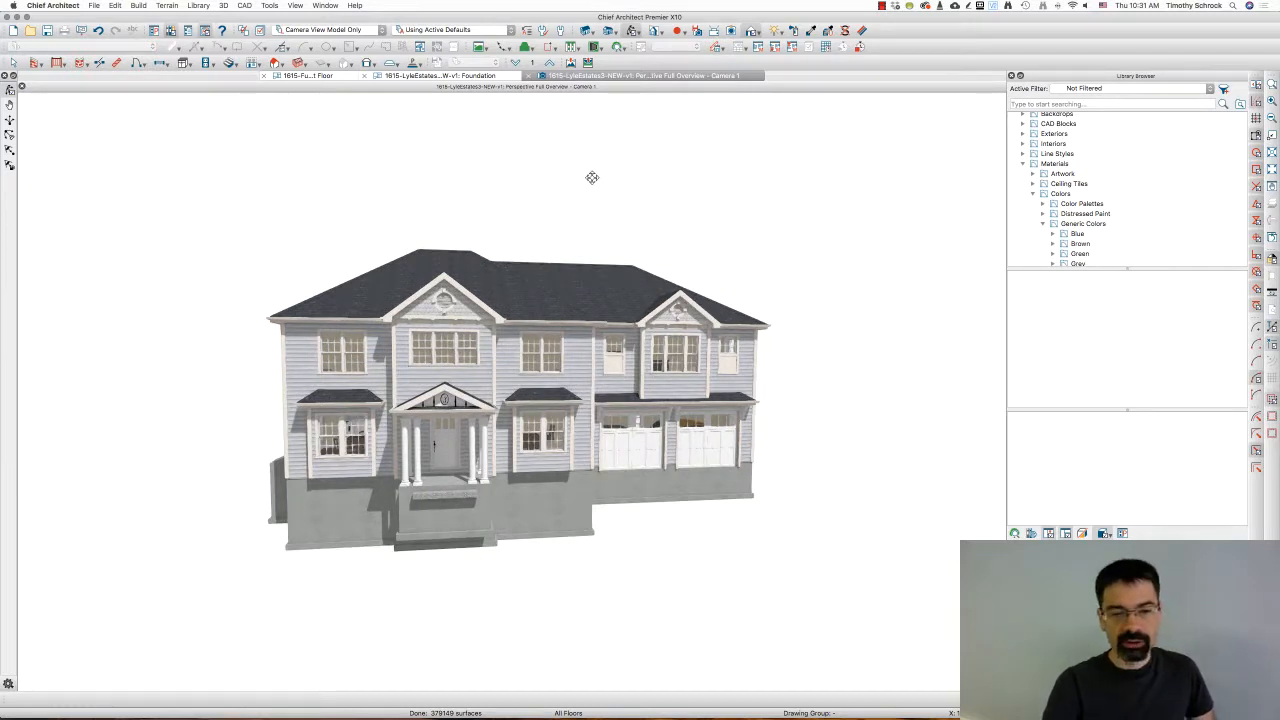
key("l")
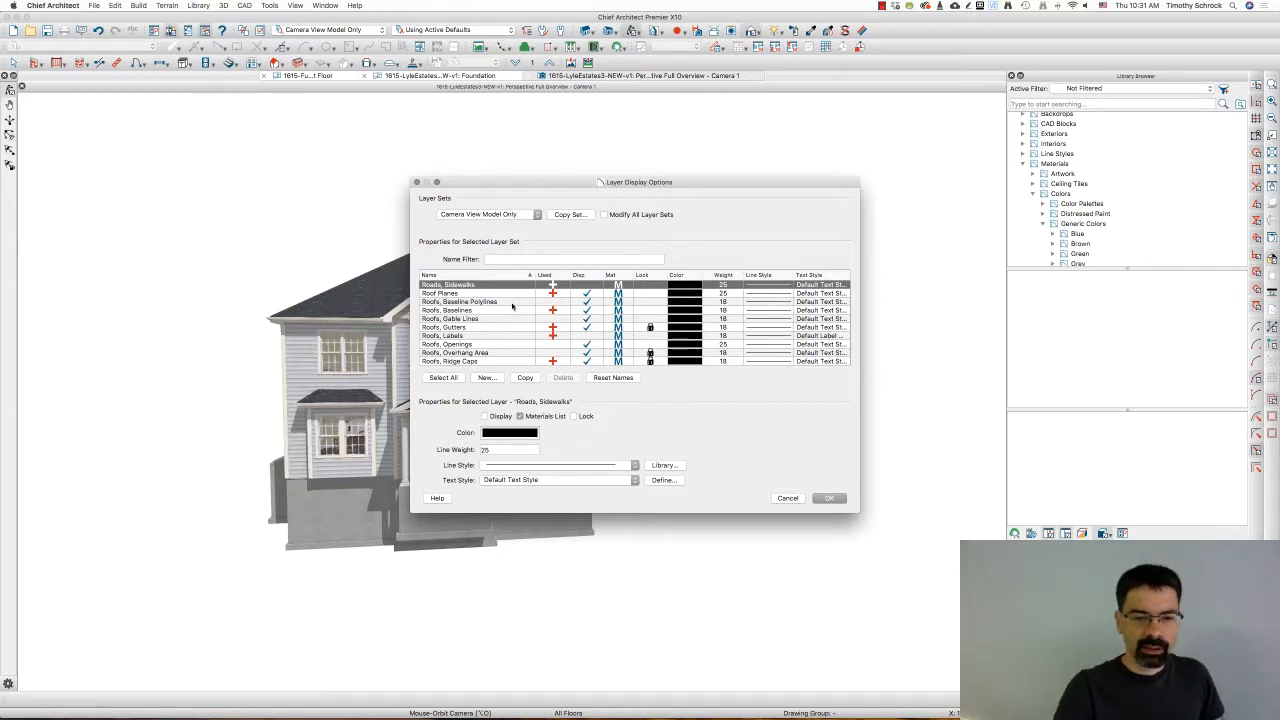
type("fu")
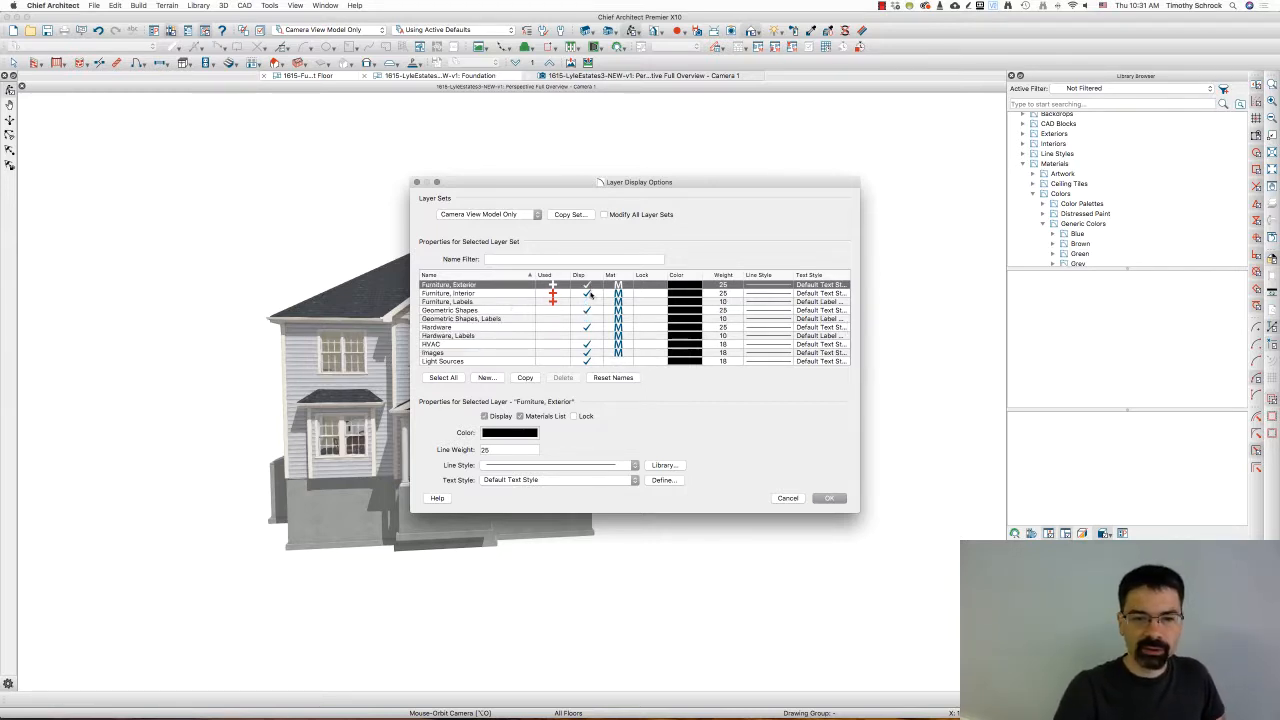
left_click(590, 292)
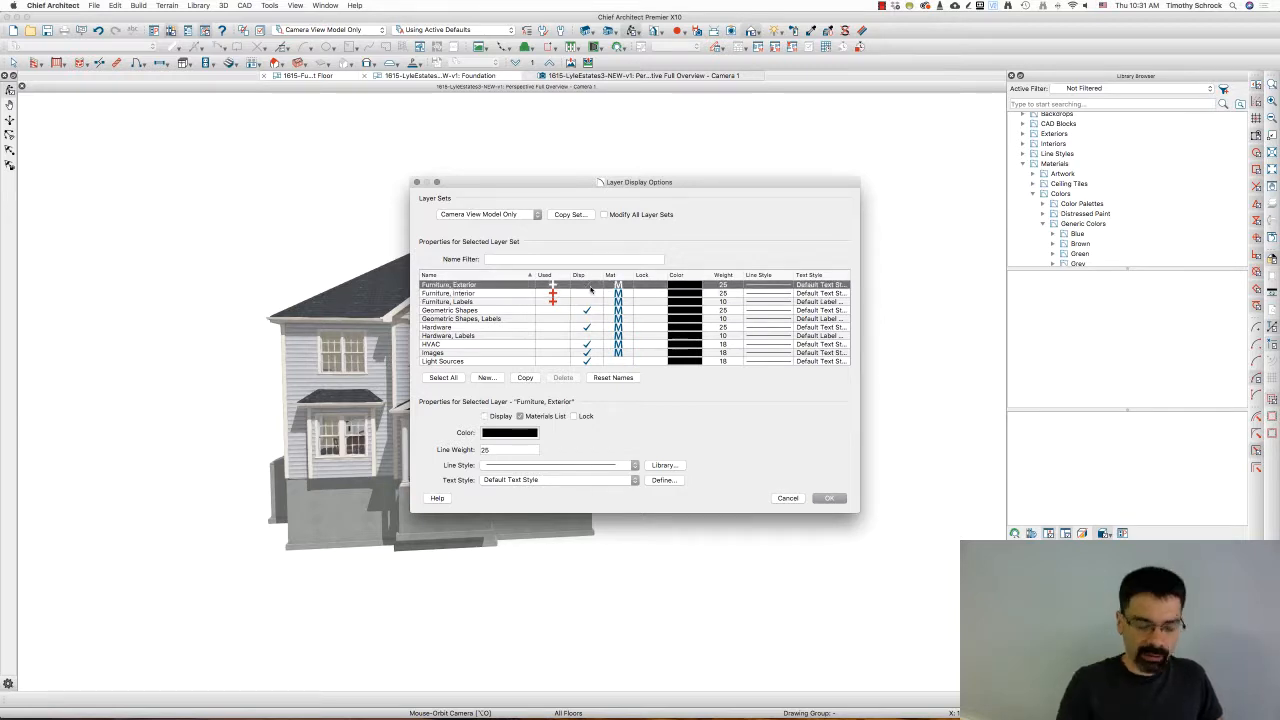
type("fix")
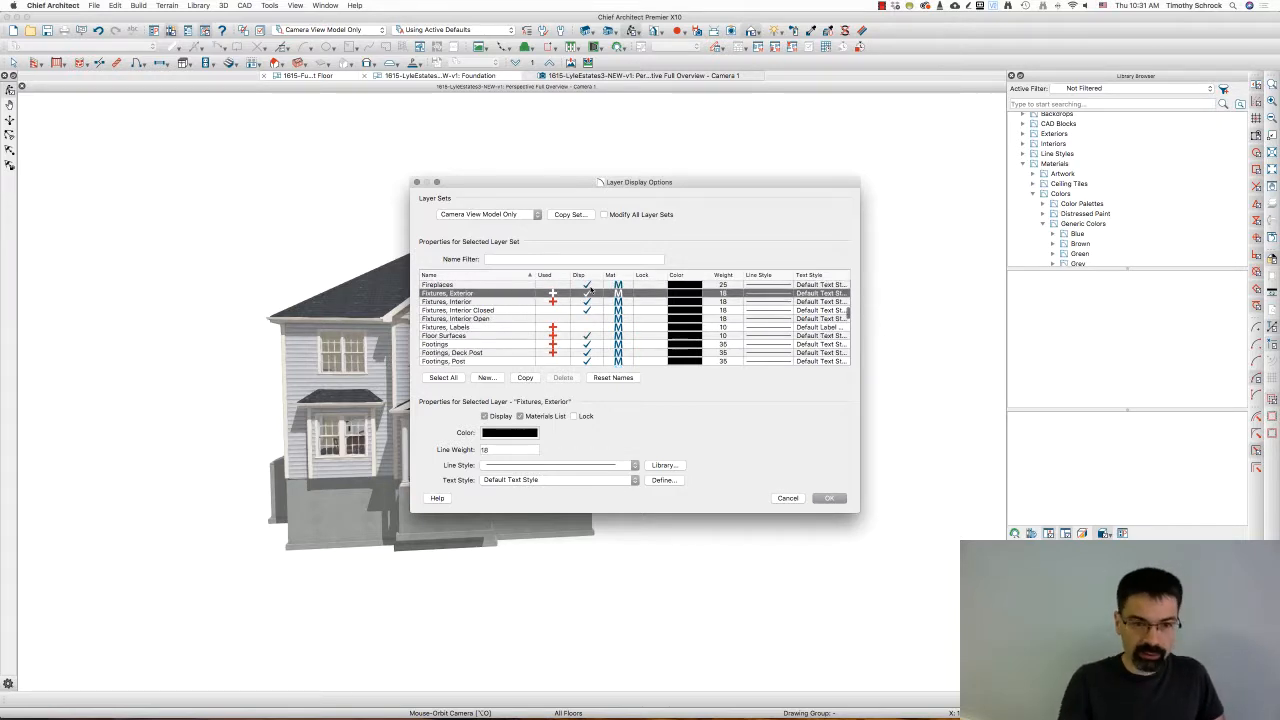
key("Down")
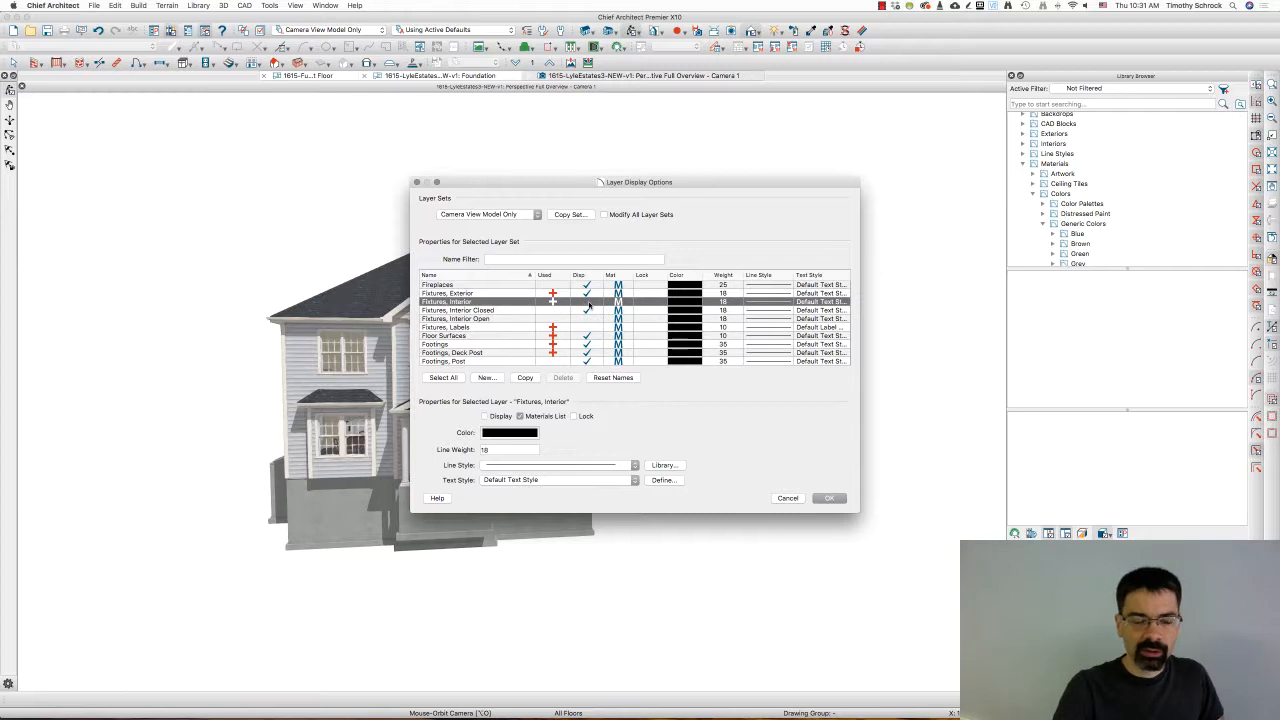
Turn off display of the cabinet layers from Cabinets, Base through Cabinets, Doors & Drawers and accept the layer changes.
type("cab")
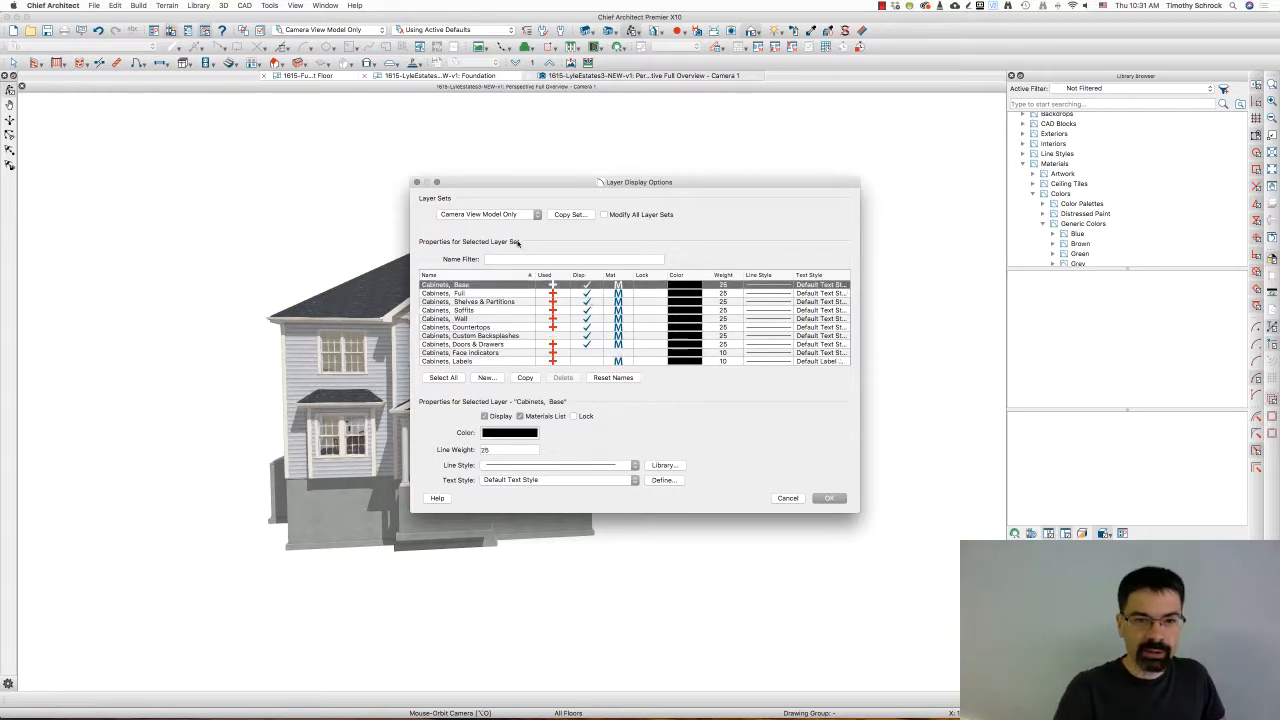
left_click(478, 348, "shift")
left_click(485, 416)
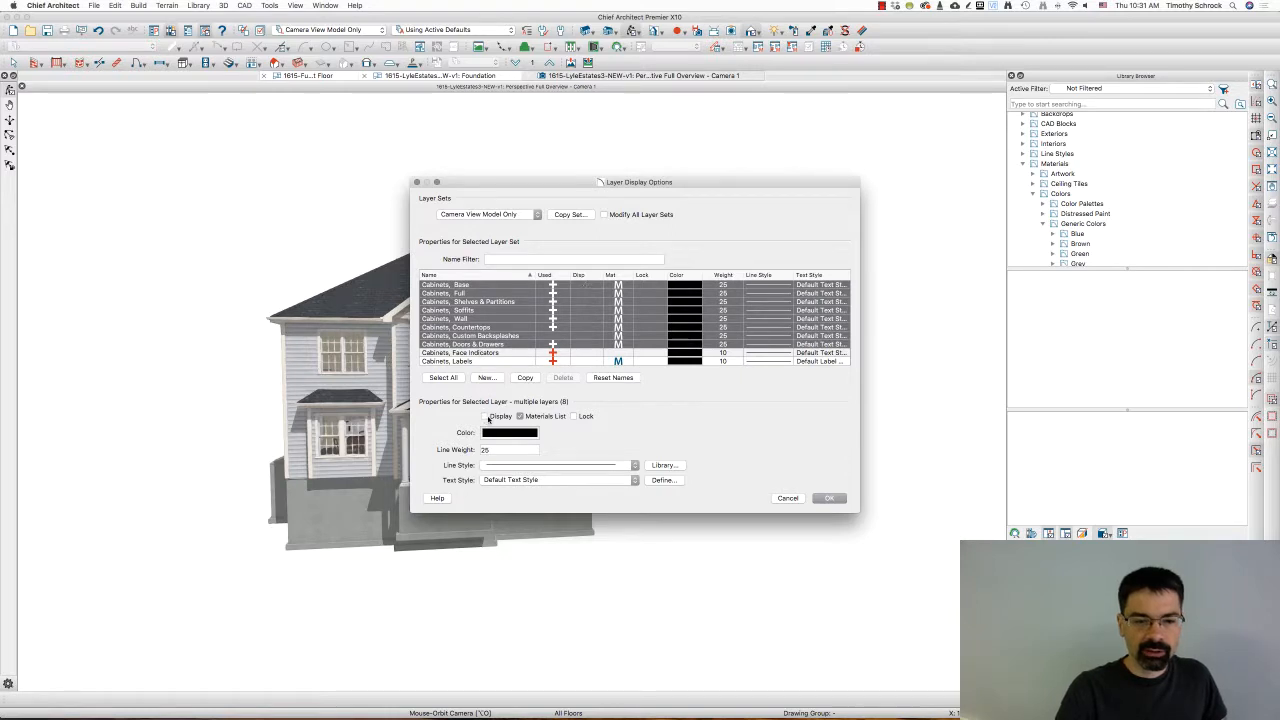
left_click(830, 498)
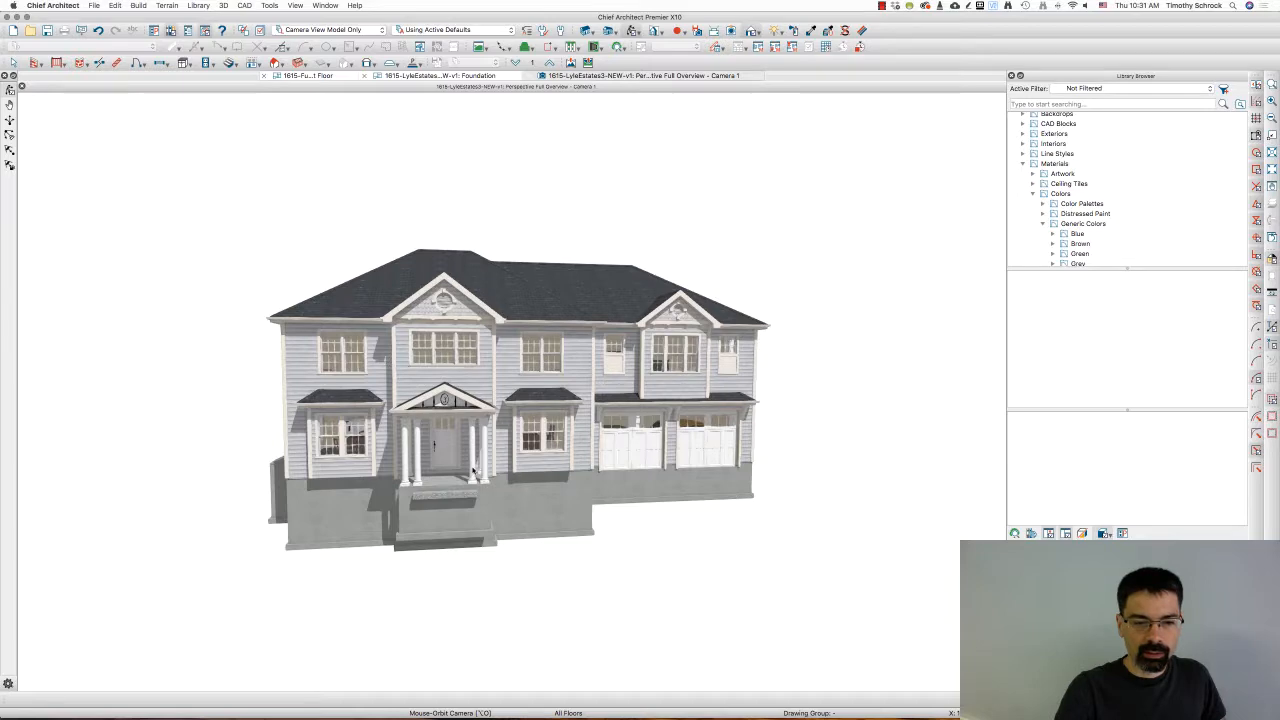
Examine the stripped-down house model's front windows, entry porch, exposed foundation and garage side from several angles.
scroll(352, 456, "up", 5)
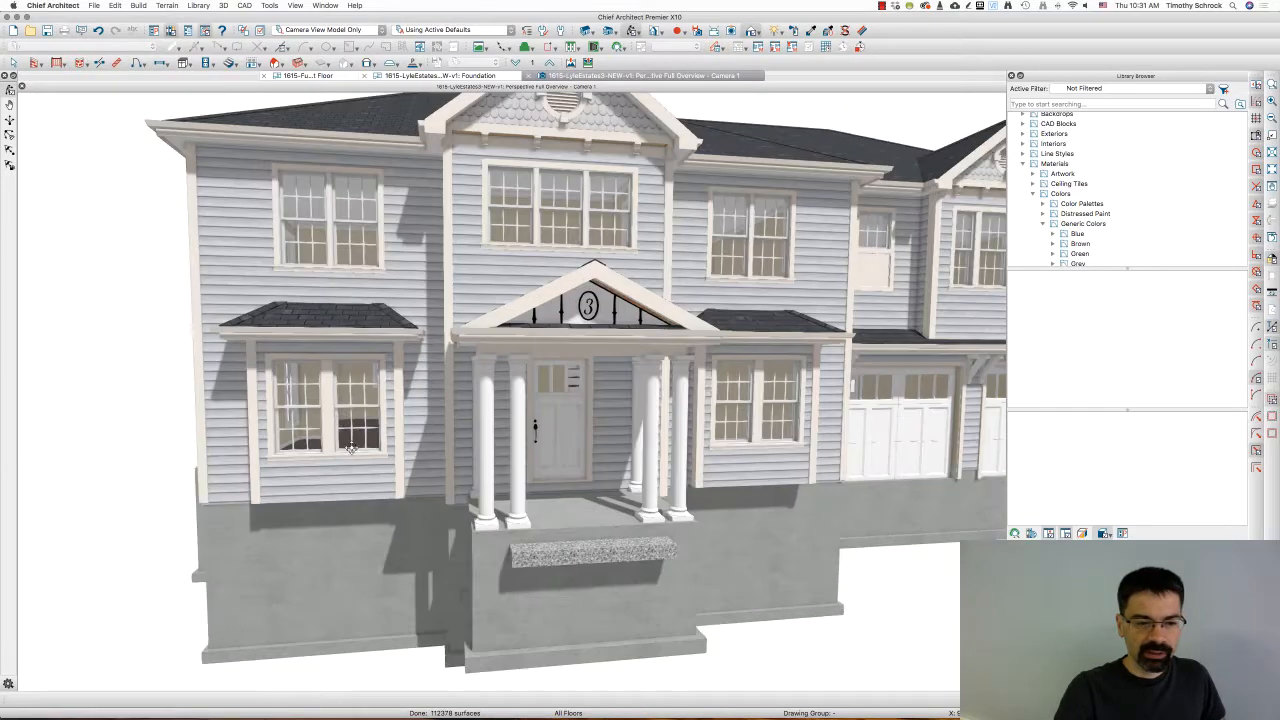
scroll(351, 447, "up", 3)
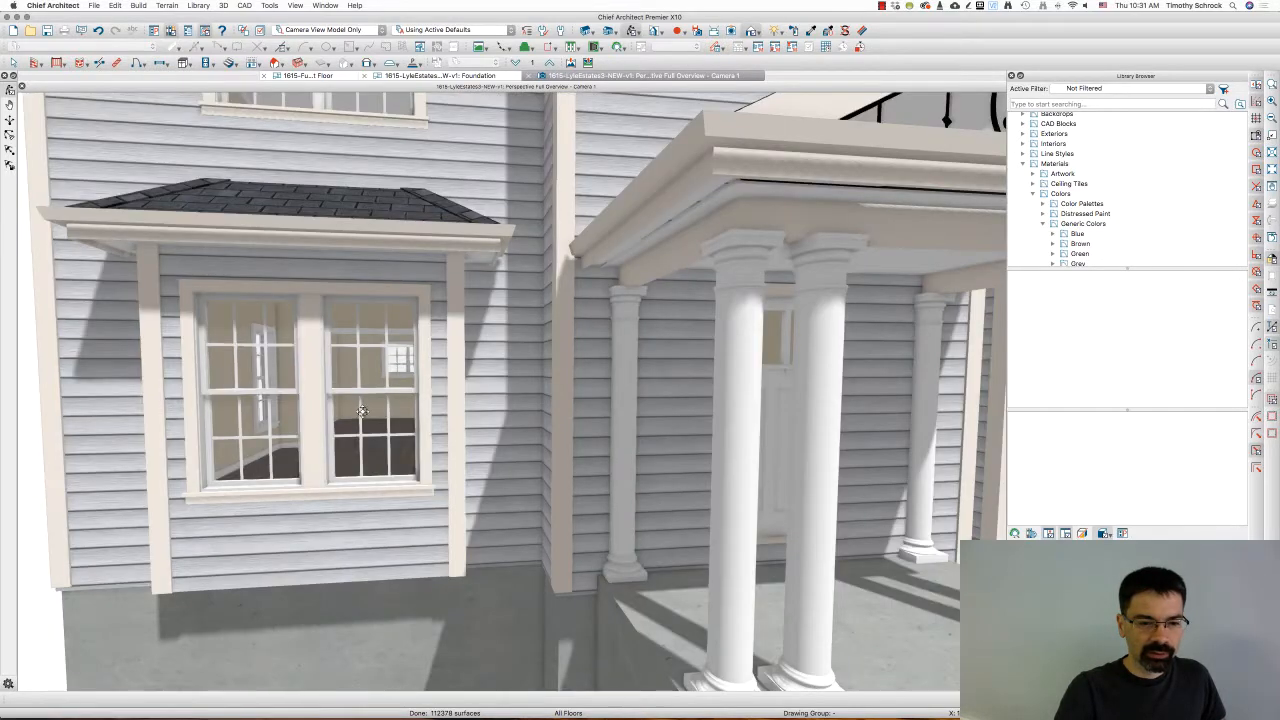
scroll(343, 398, "up", 3)
scroll(401, 411, "down", 3)
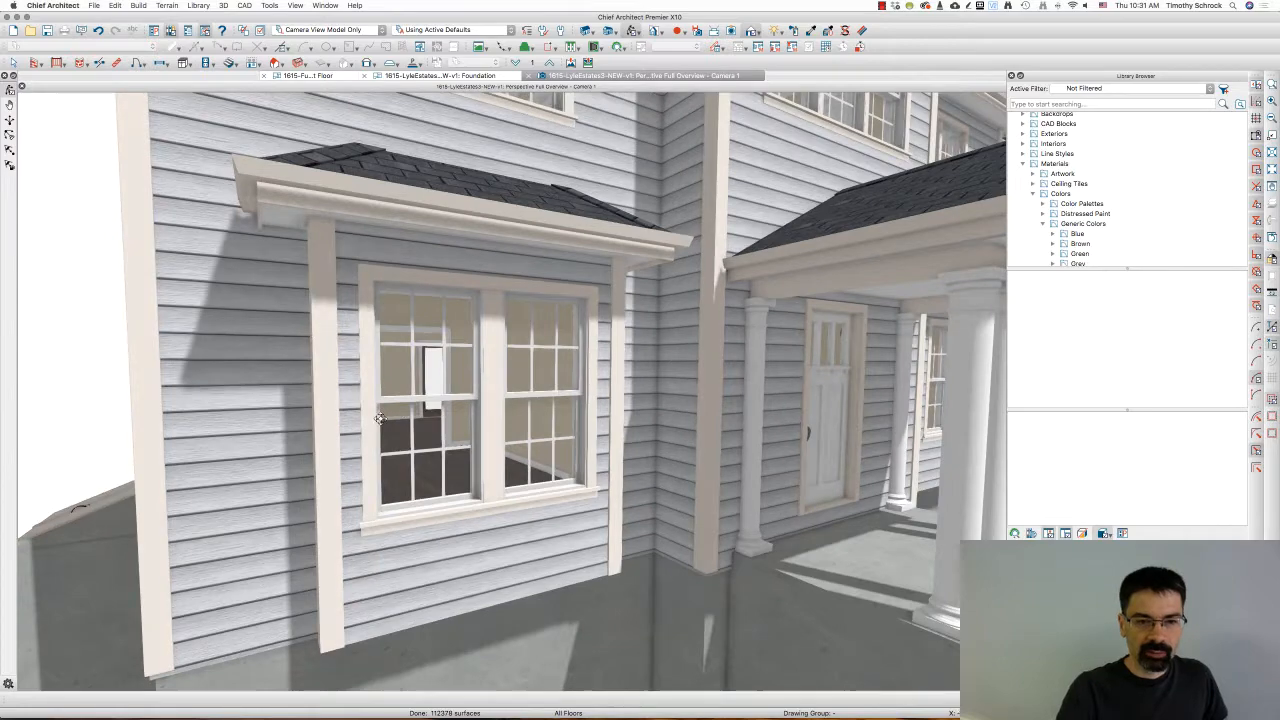
scroll(404, 413, "down", 5)
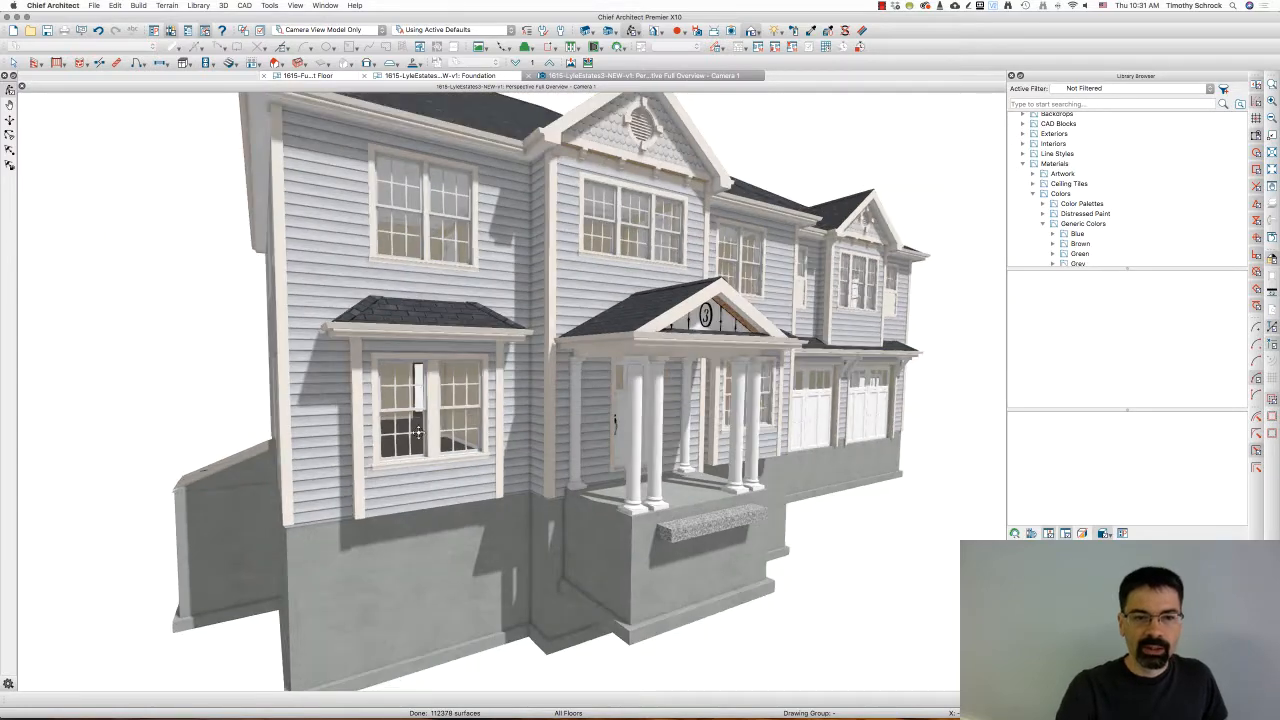
scroll(418, 432, "down", 2)
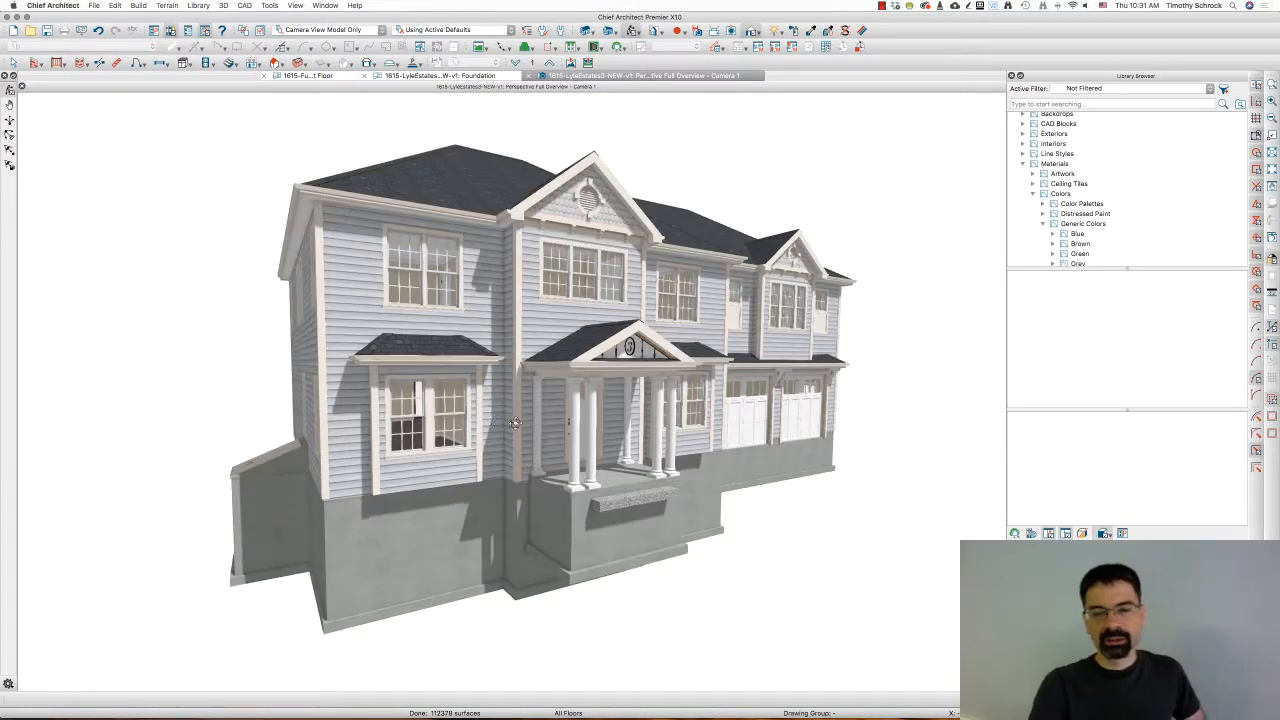
middle_click_drag(573, 430, 398, 449)
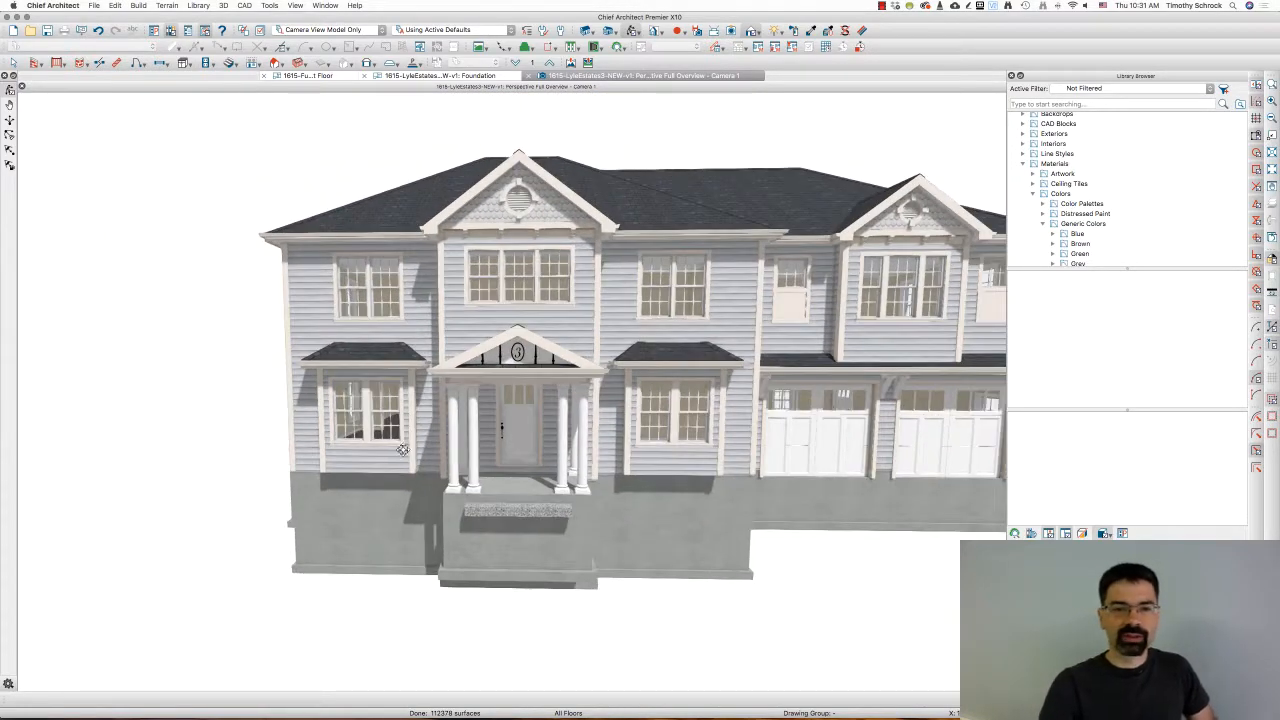
scroll(398, 449, "down", 3)
scroll(857, 400, "up", 3)
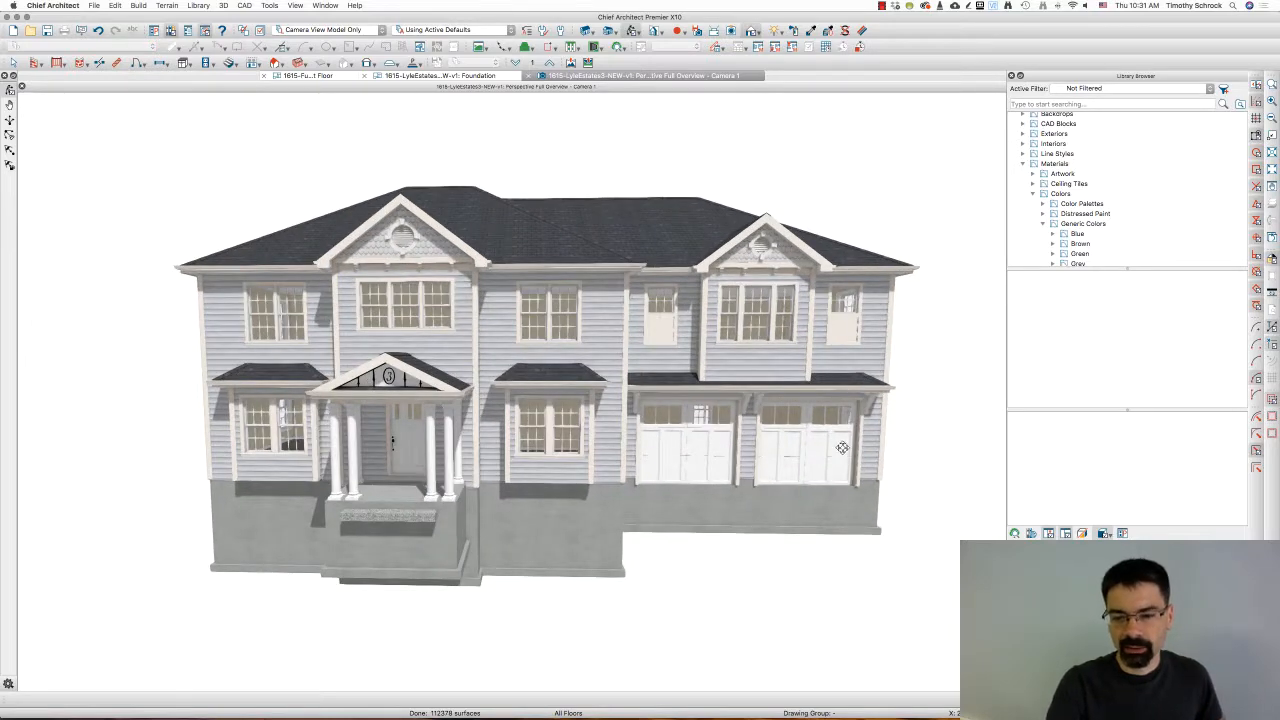
scroll(842, 448, "down", 2)
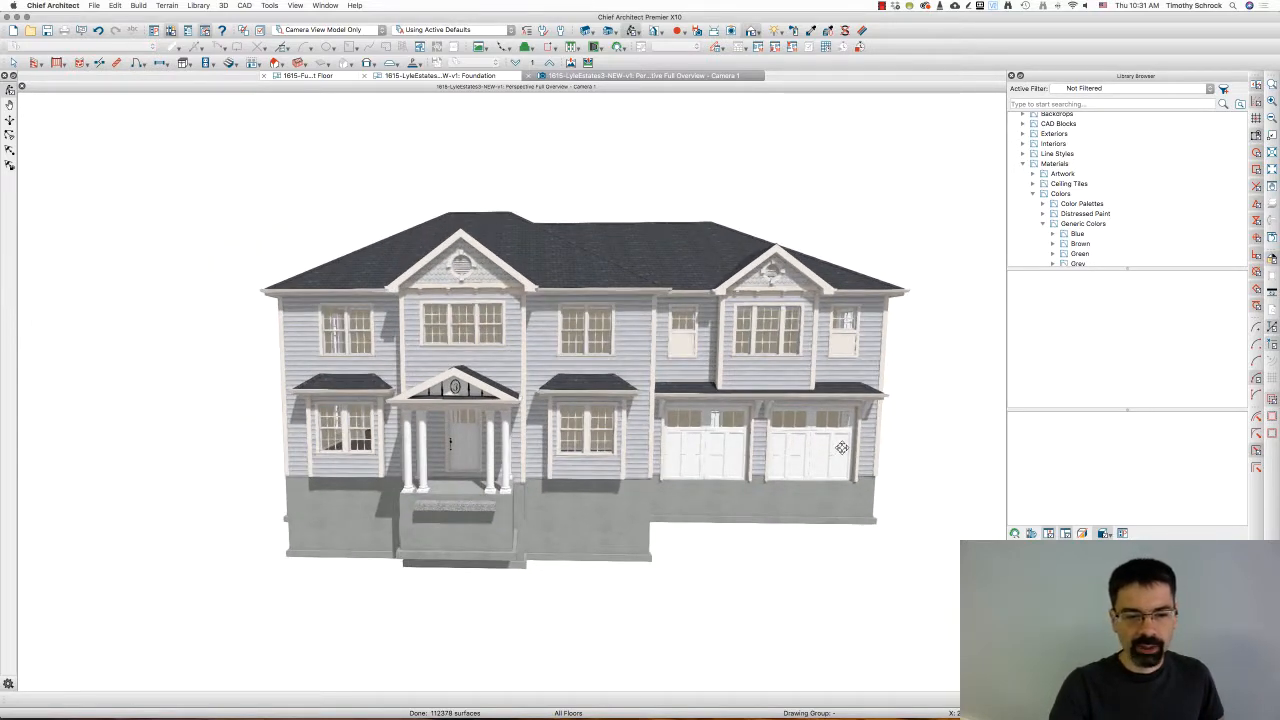
scroll(846, 448, "up", 2)
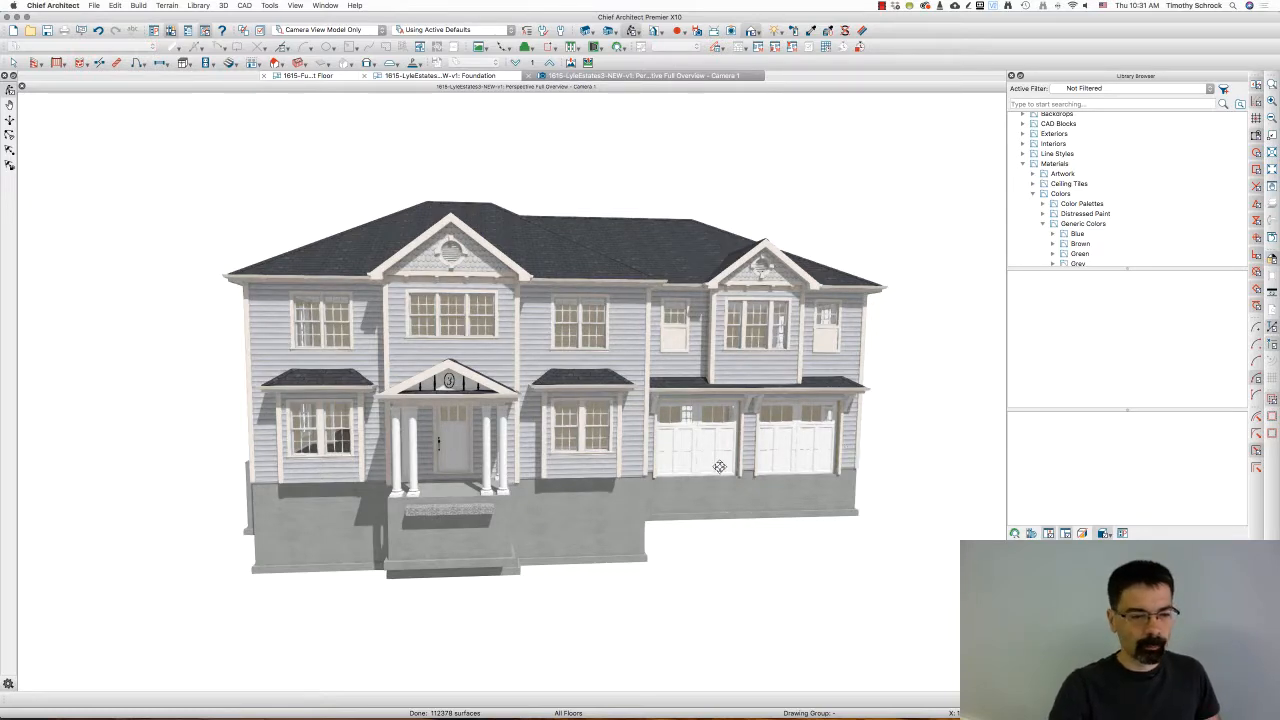
left_click_drag(719, 467, 690, 464)
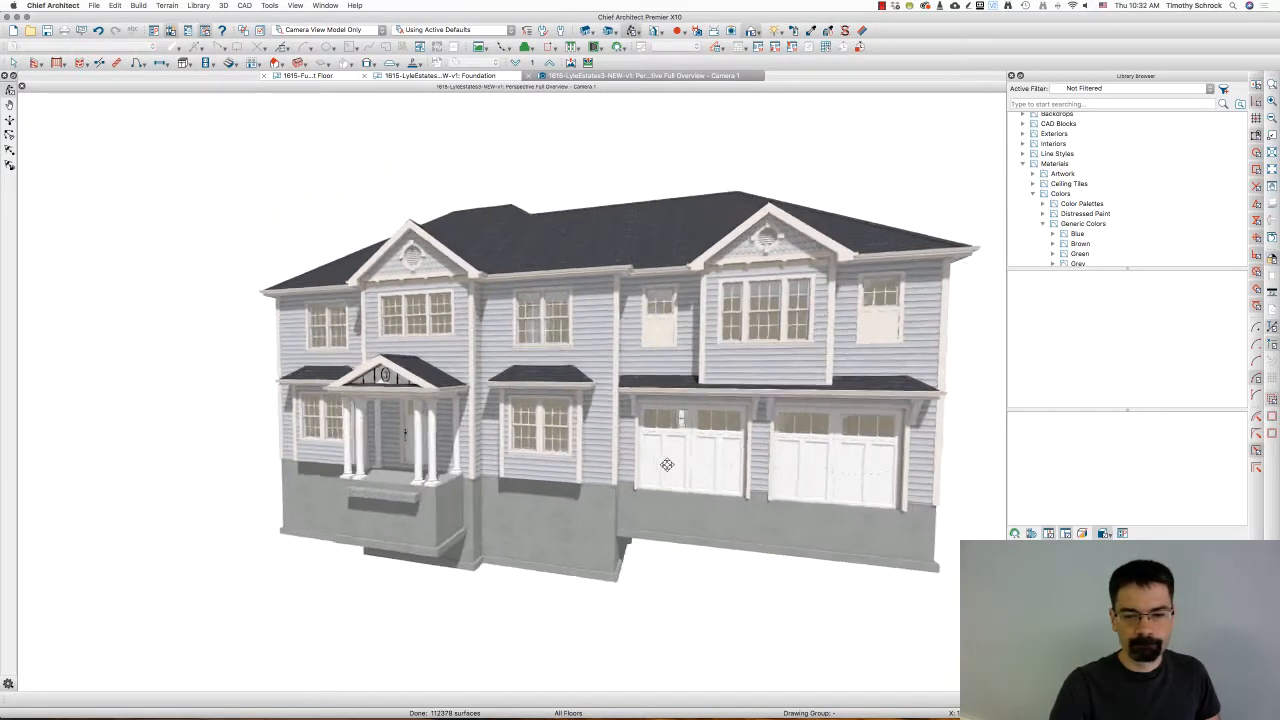
left_click_drag(462, 469, 832, 426)
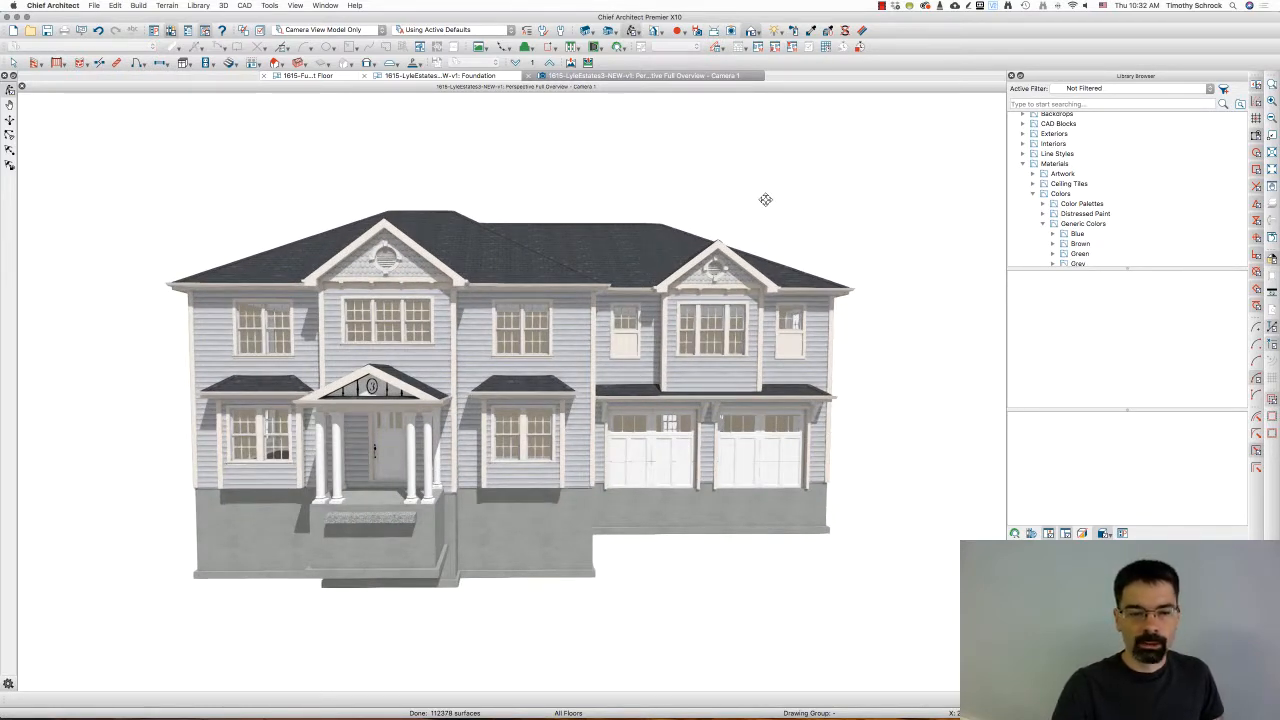
Pick up the SW0050 - Classic Light Buff material from the front trim and paint the porcelain porch columns with it.
left_click(814, 31)
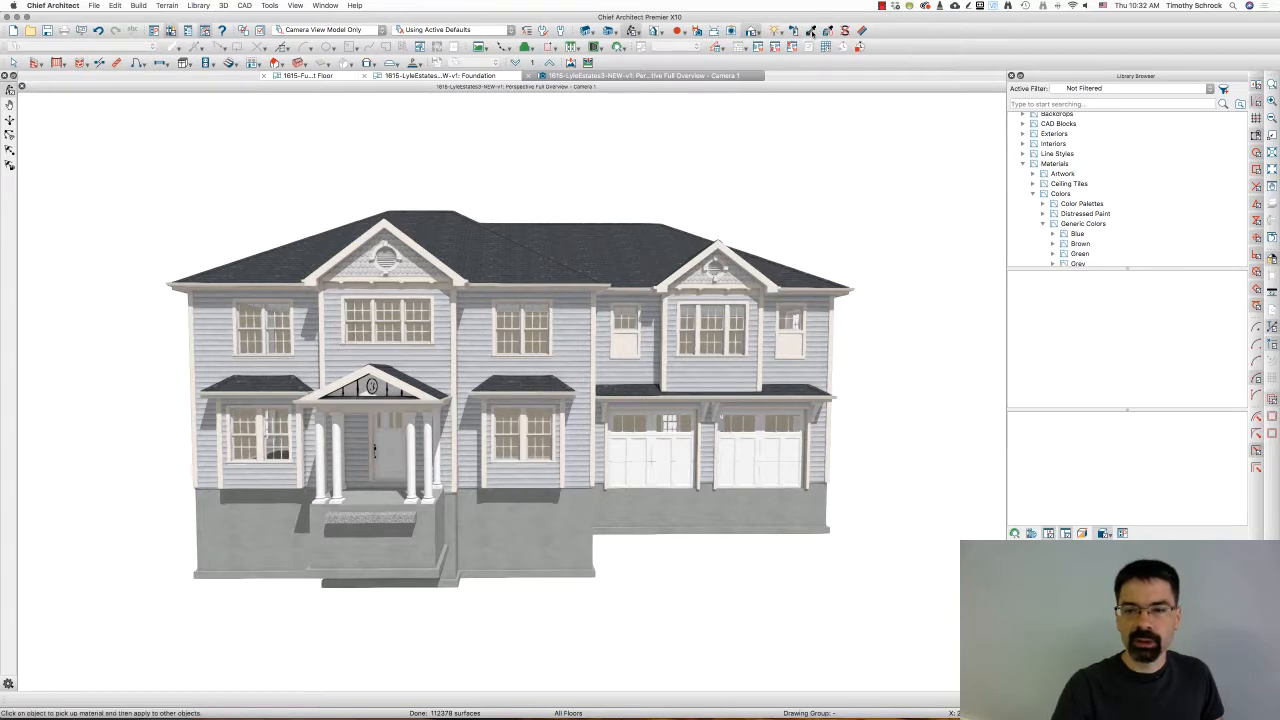
left_click(493, 407)
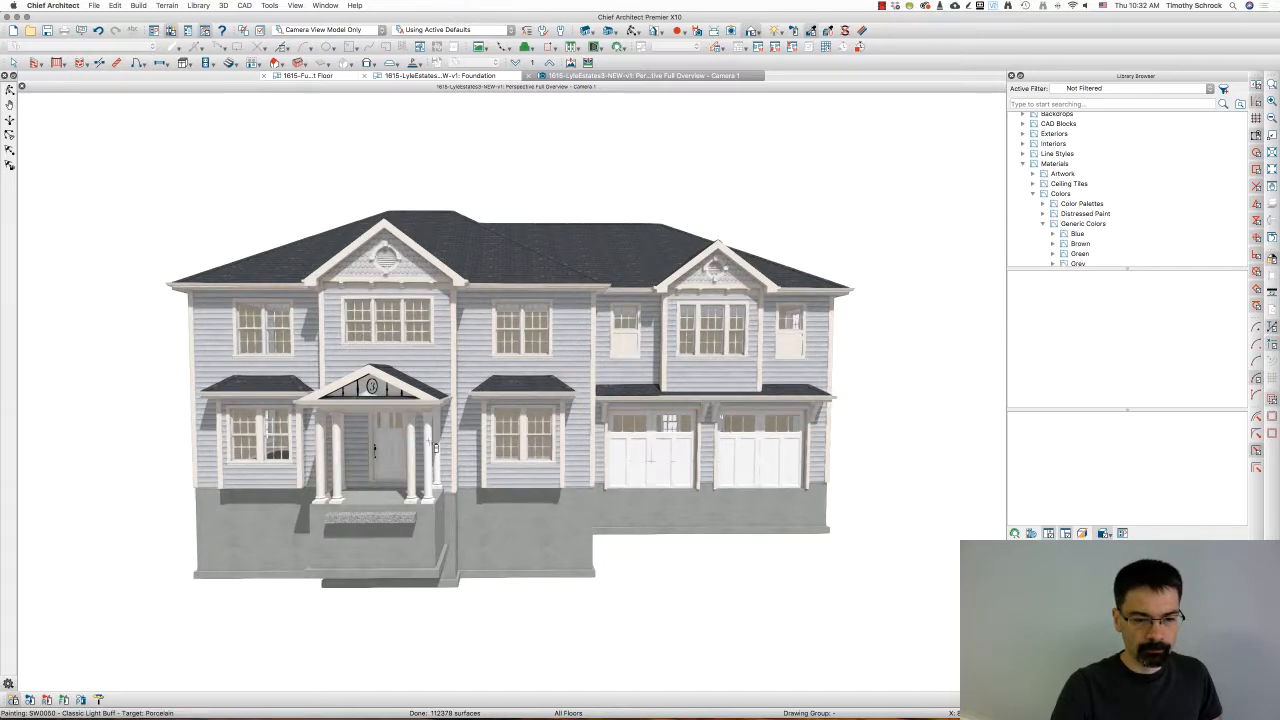
left_click(436, 447)
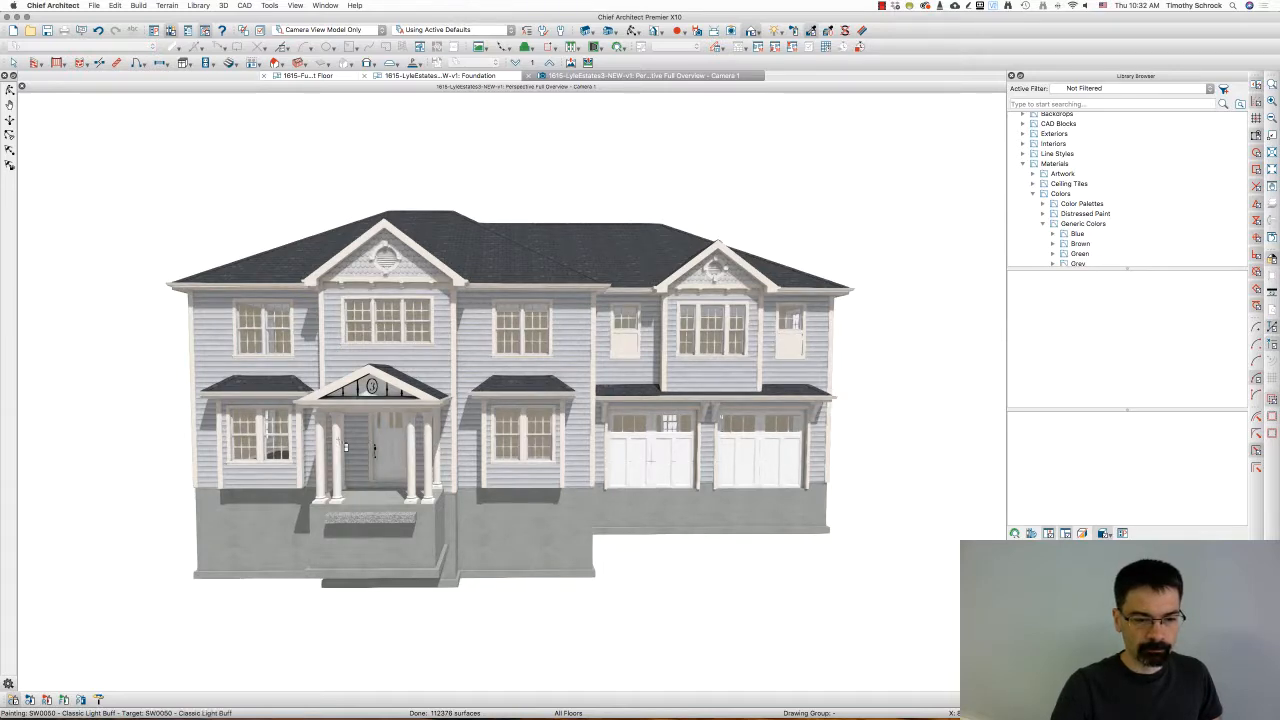
scroll(345, 446, "up", 4)
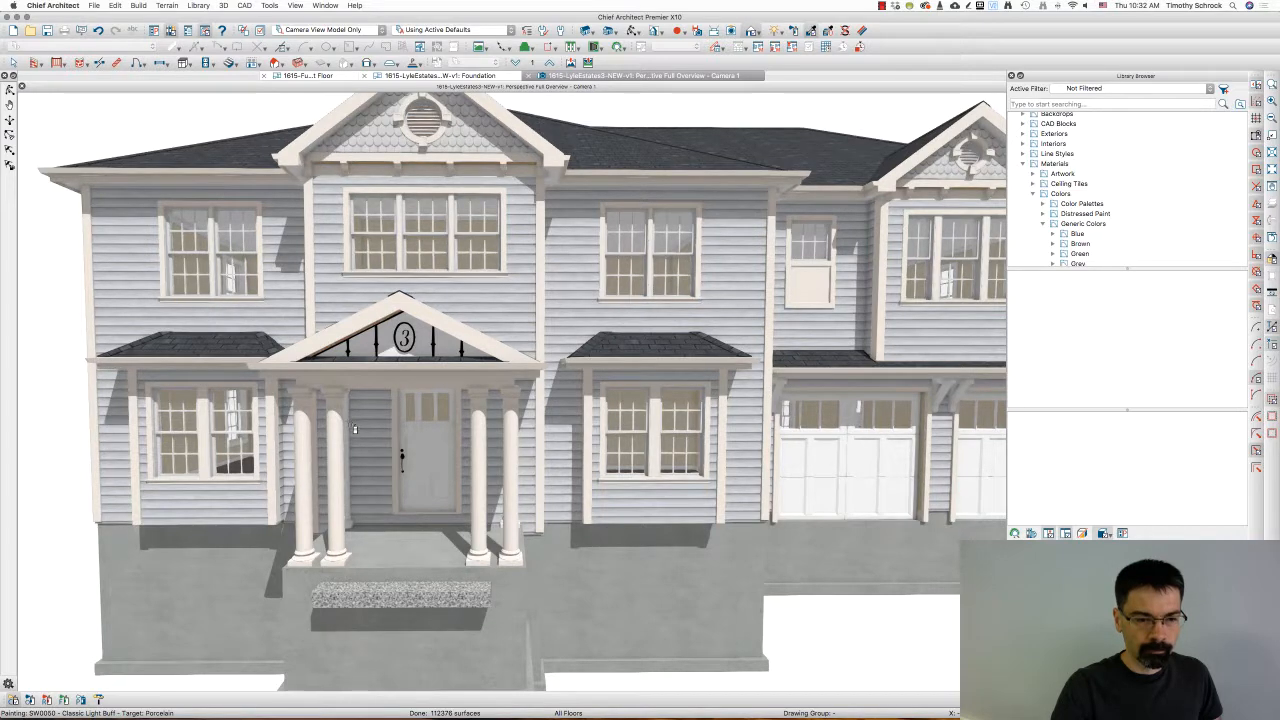
scroll(354, 429, "down", 4)
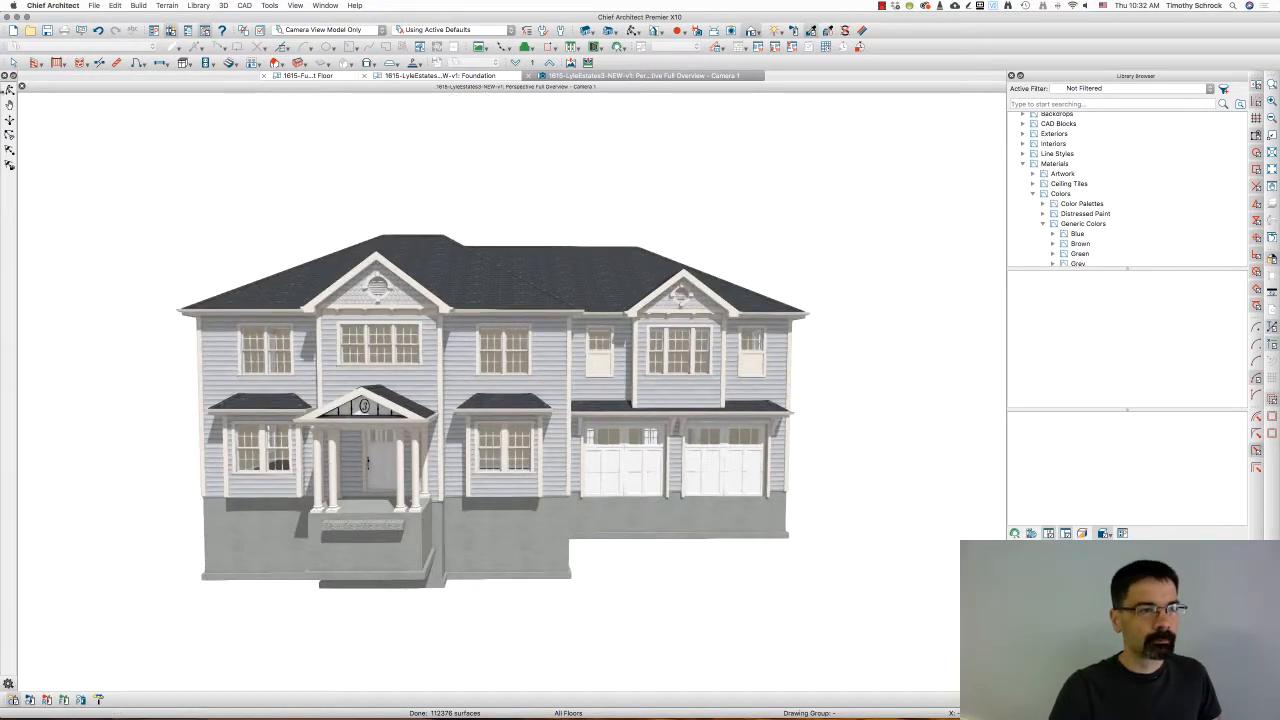
left_click_drag(797, 205, 802, 206)
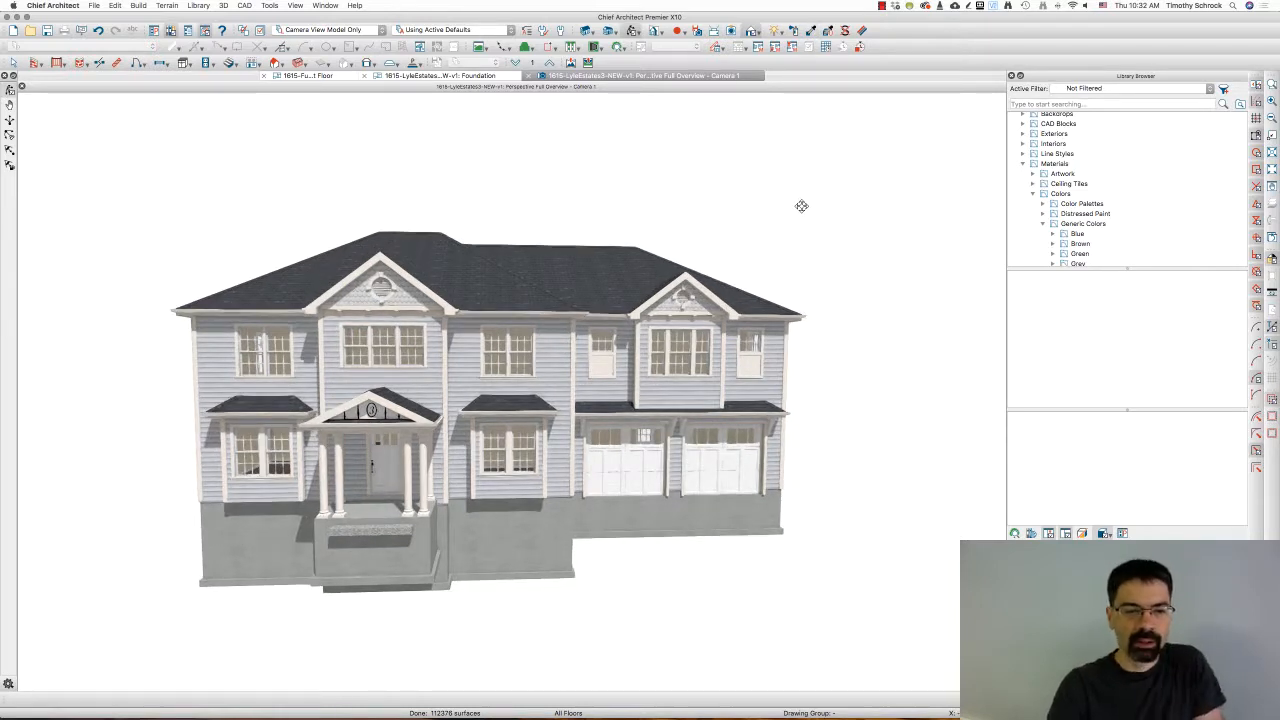
Convert the house model in the camera view to a symbol in the Fixture (Exterior) category.
left_click(270, 6)
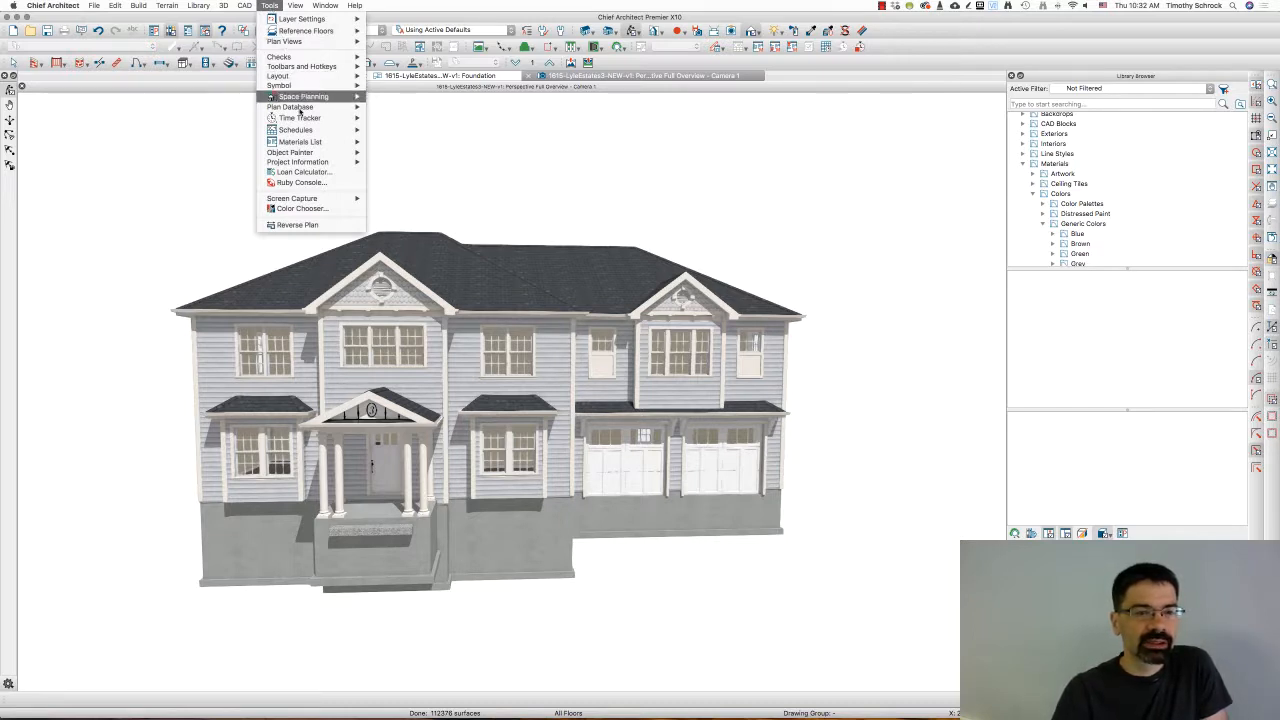
mouse_move(309, 145)
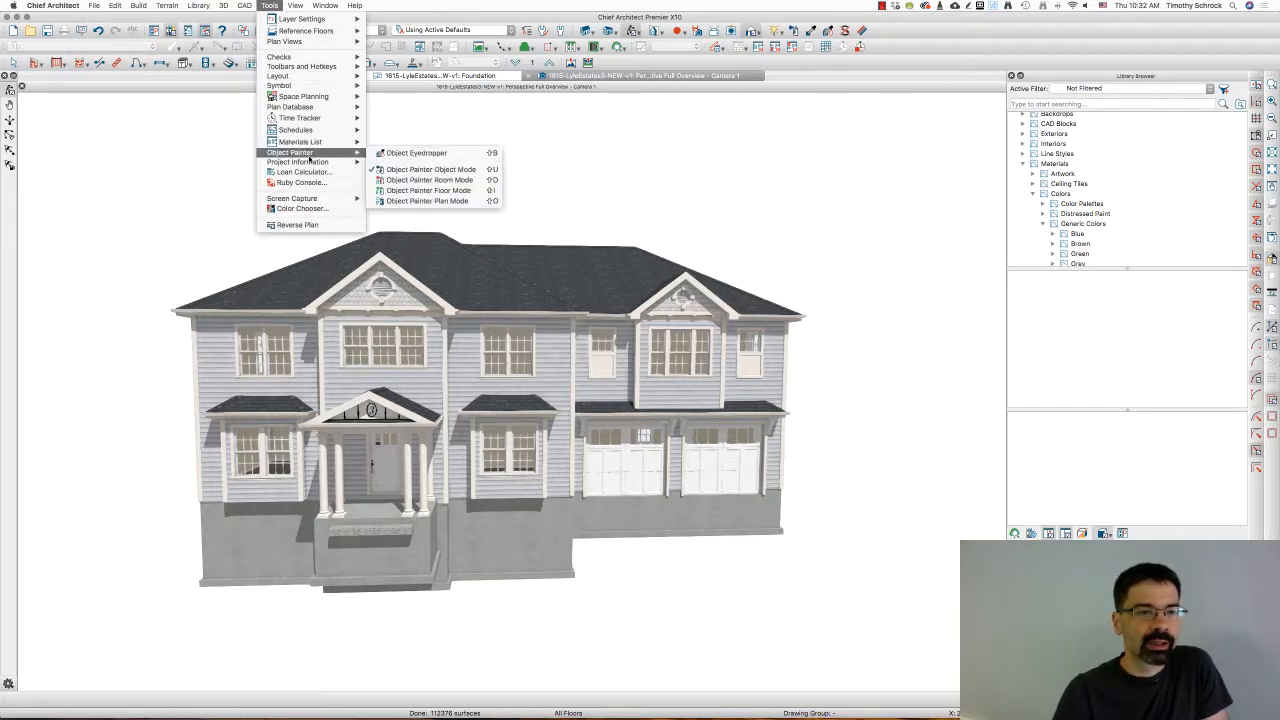
mouse_move(305, 87)
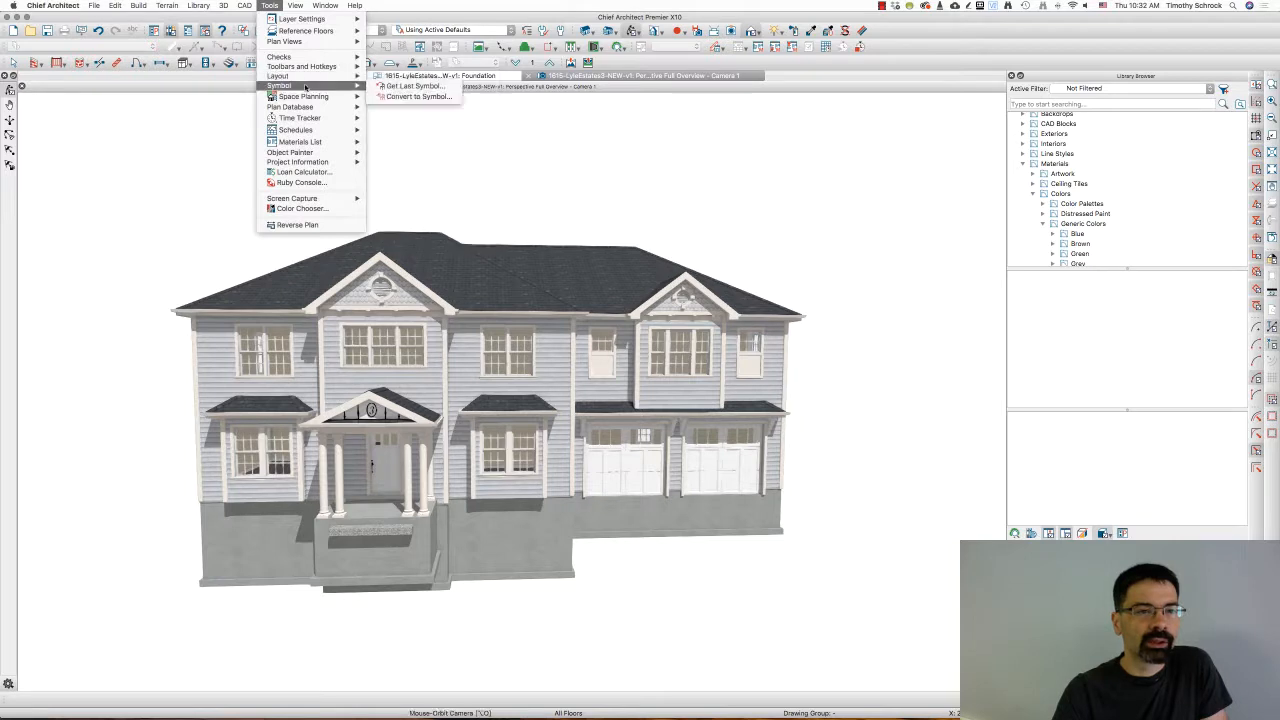
left_click(412, 96)
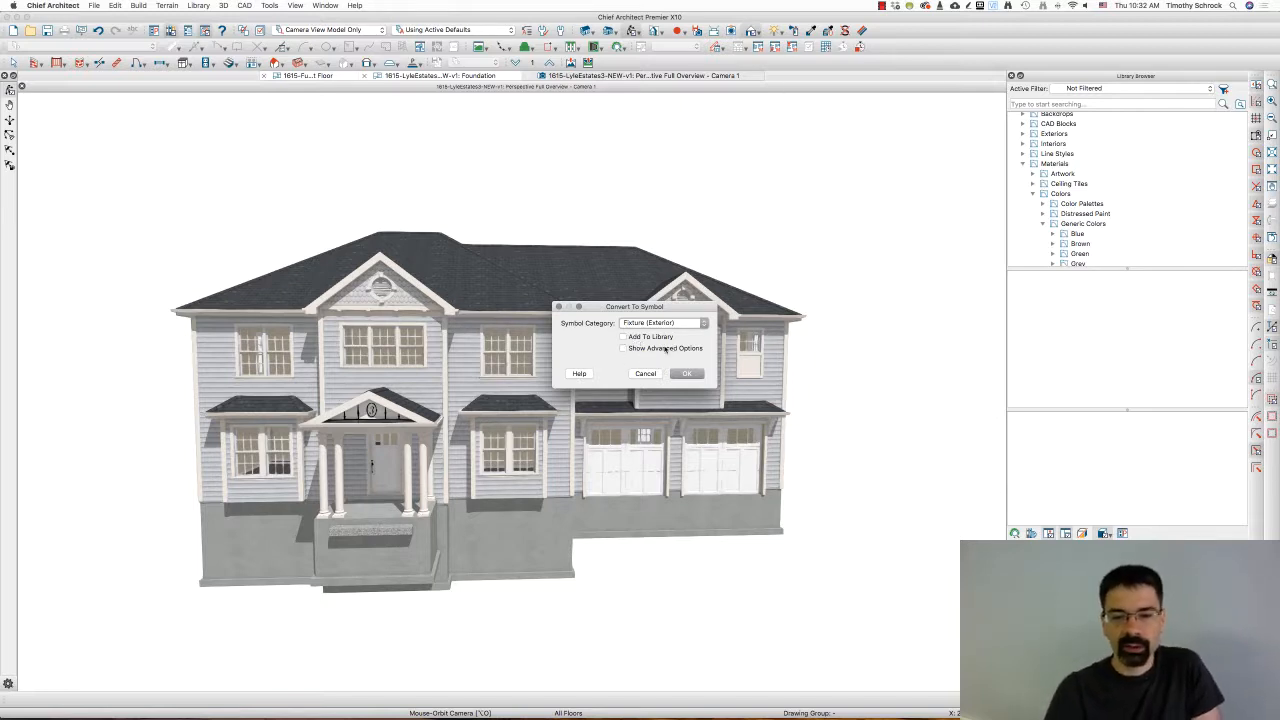
left_click(684, 375)
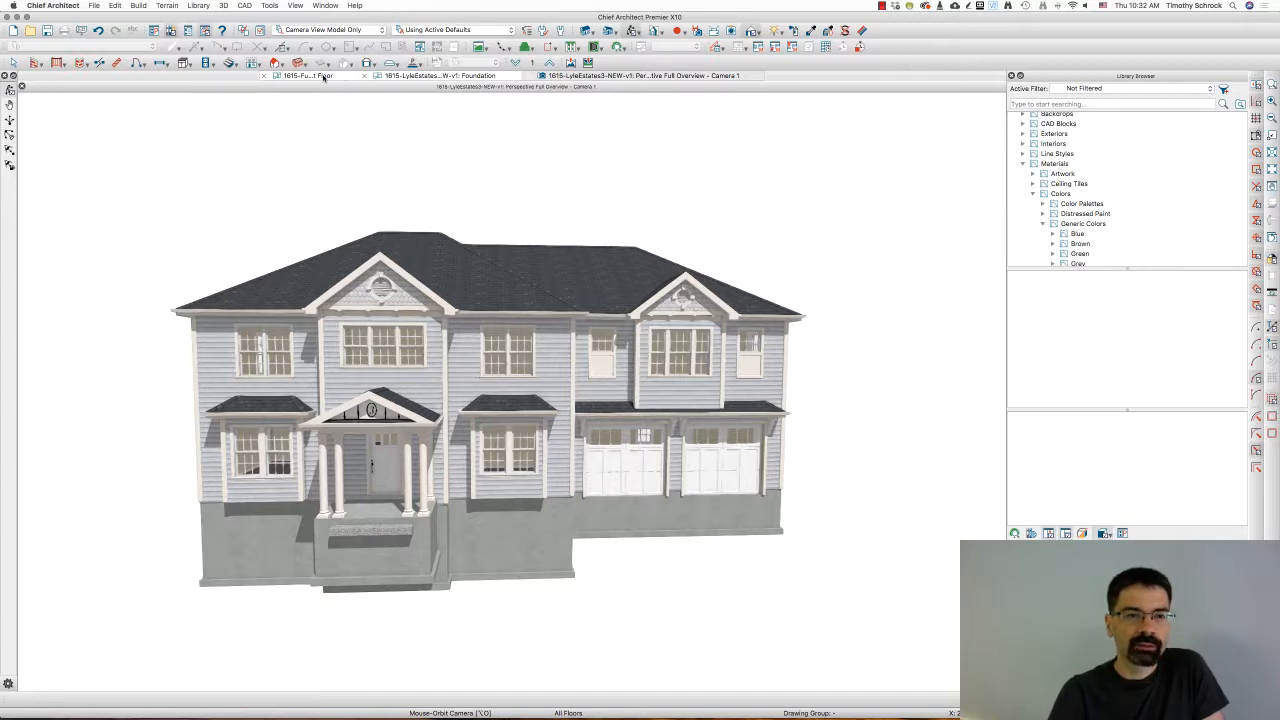
Place the house symbol beside lot #3 in the 1615-Full 1st floor site plan and rotate it parallel to the lot's footprint outline.
left_click(323, 77)
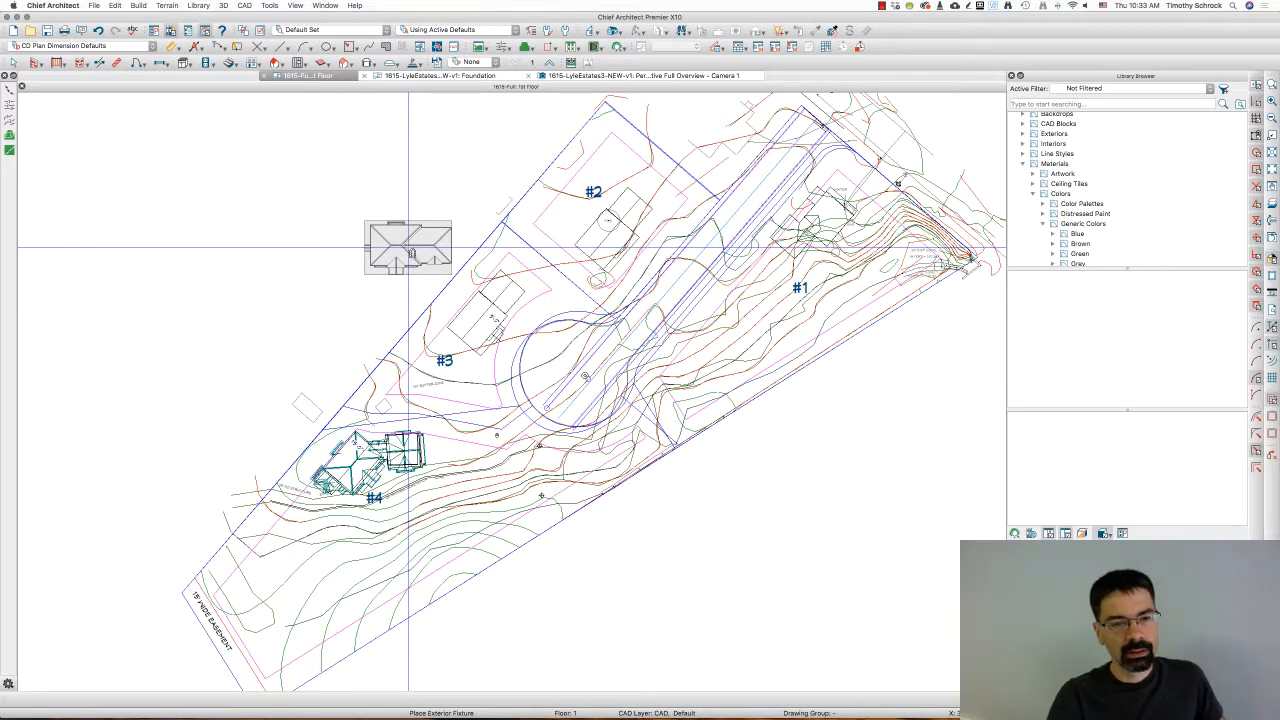
left_click(408, 248)
scroll(471, 307, "up", 3)
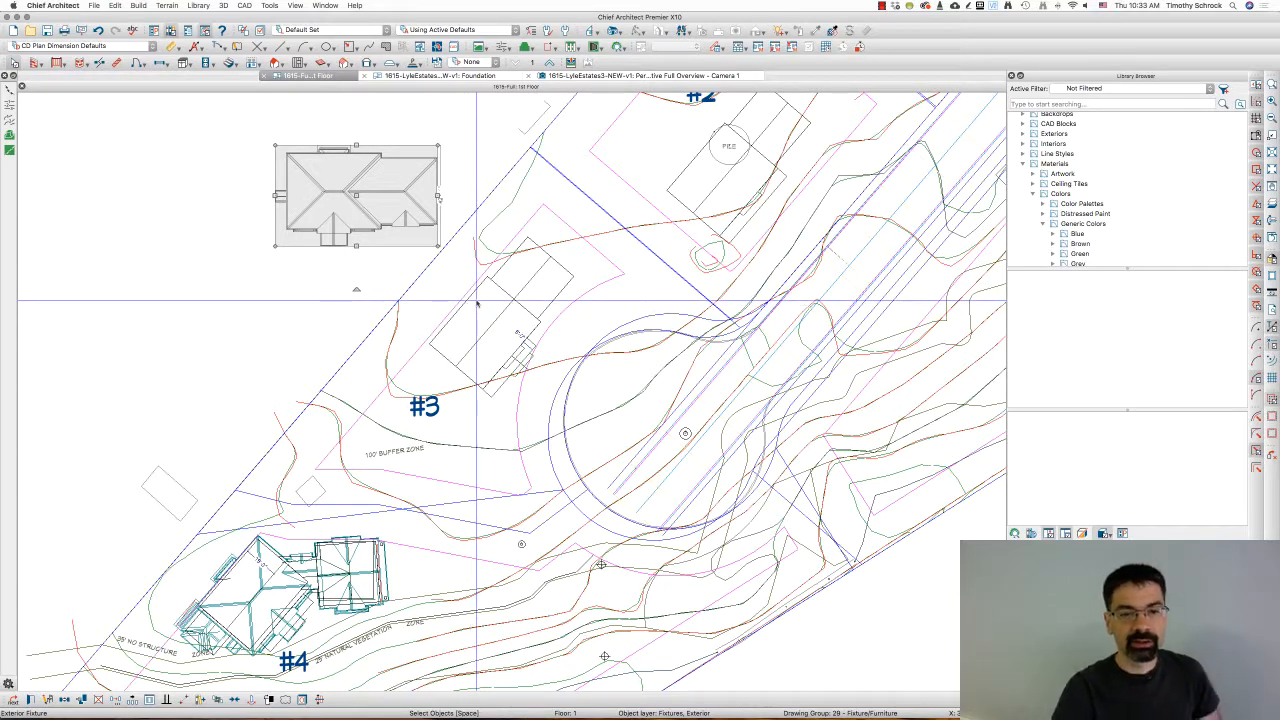
left_click(476, 304)
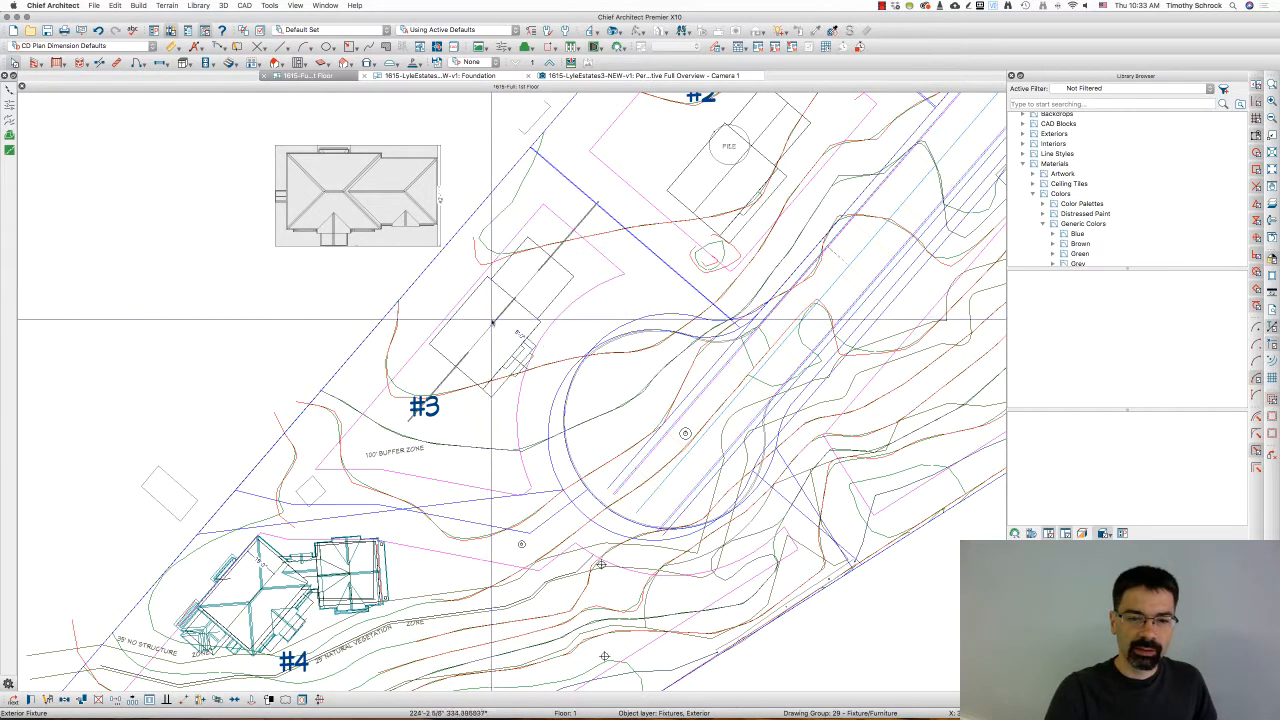
left_click(487, 325)
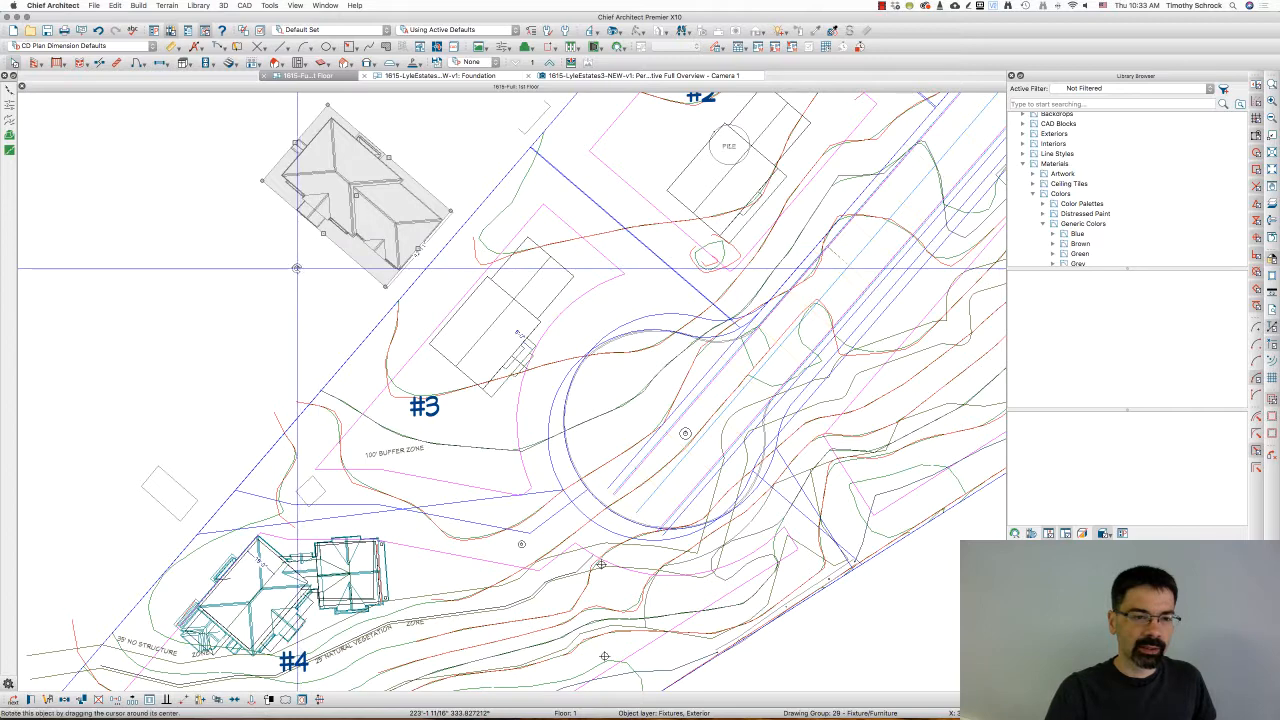
left_click_drag(296, 268, 510, 320)
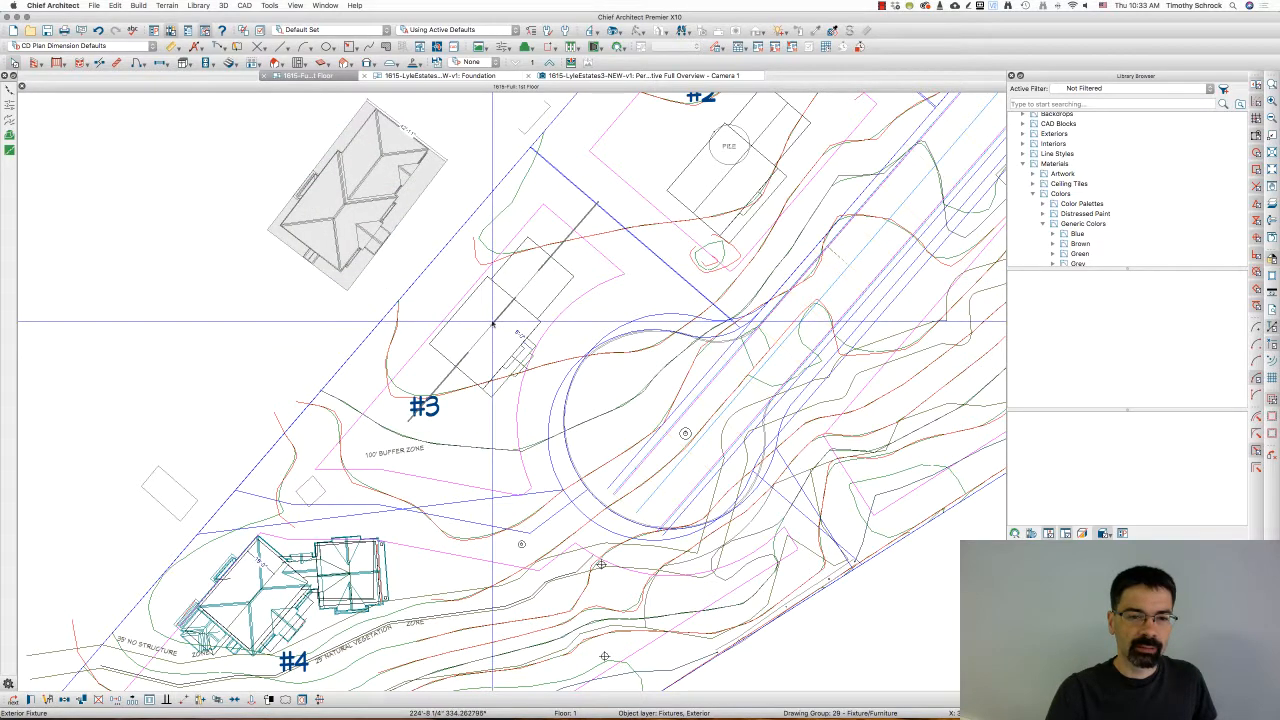
left_click(345, 199)
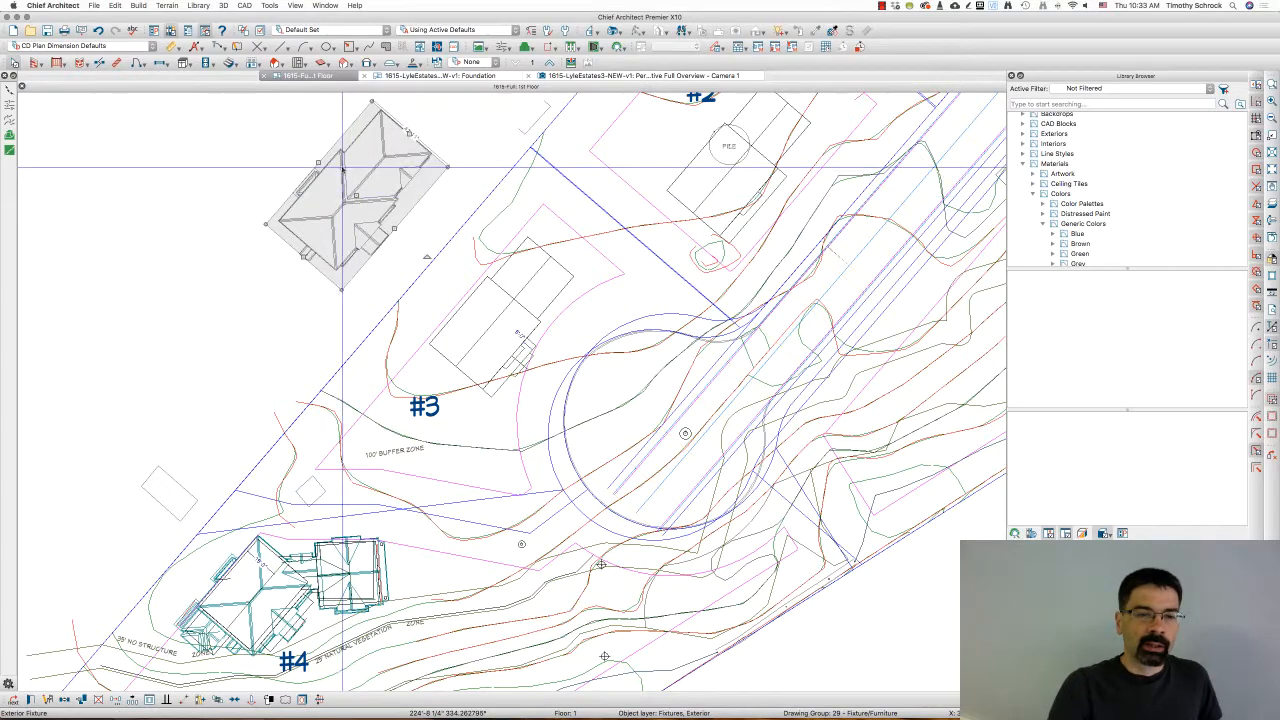
Move the rotated house symbol onto the footprint outline of lot #3.
scroll(356, 196, "up", 3)
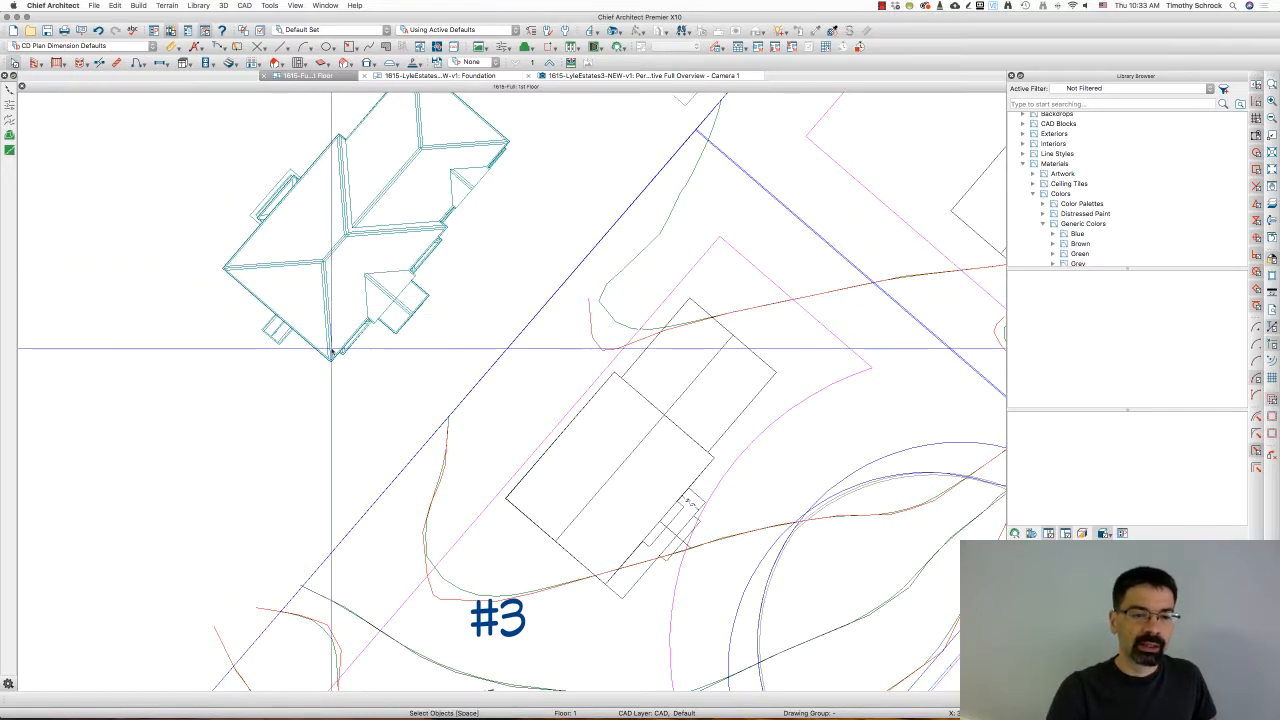
left_click(336, 242)
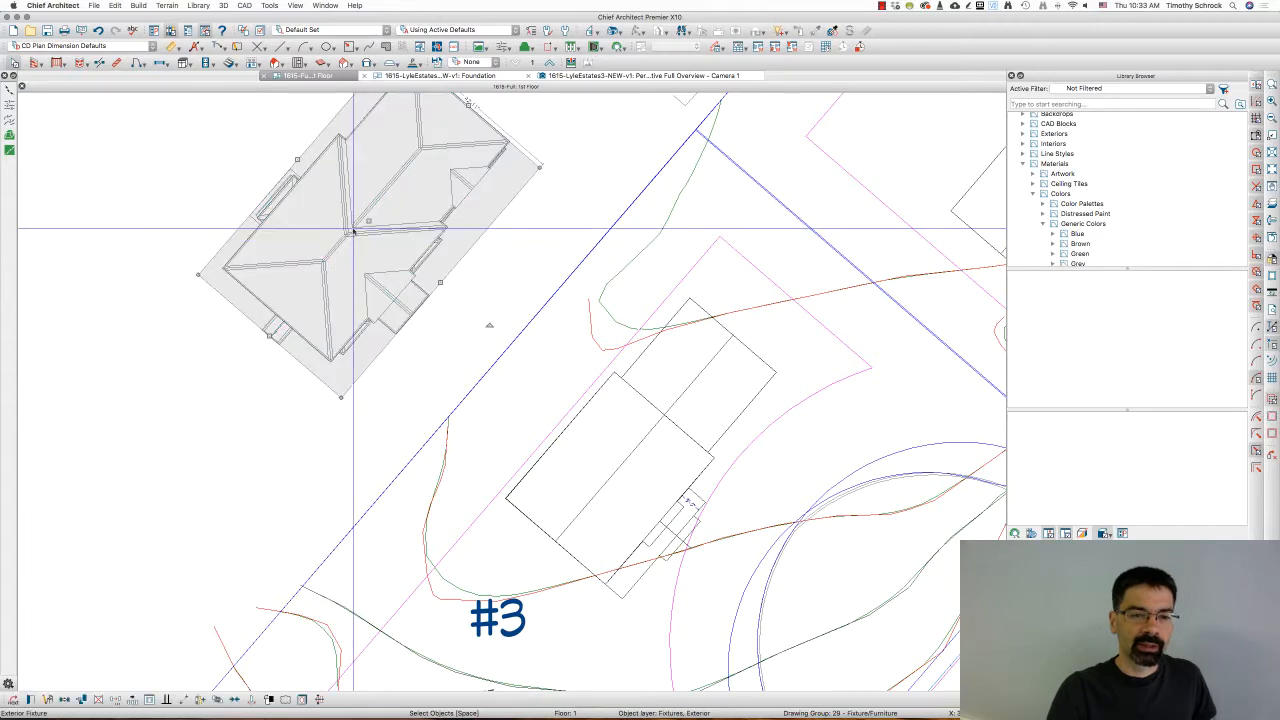
left_click_drag(366, 217, 369, 303)
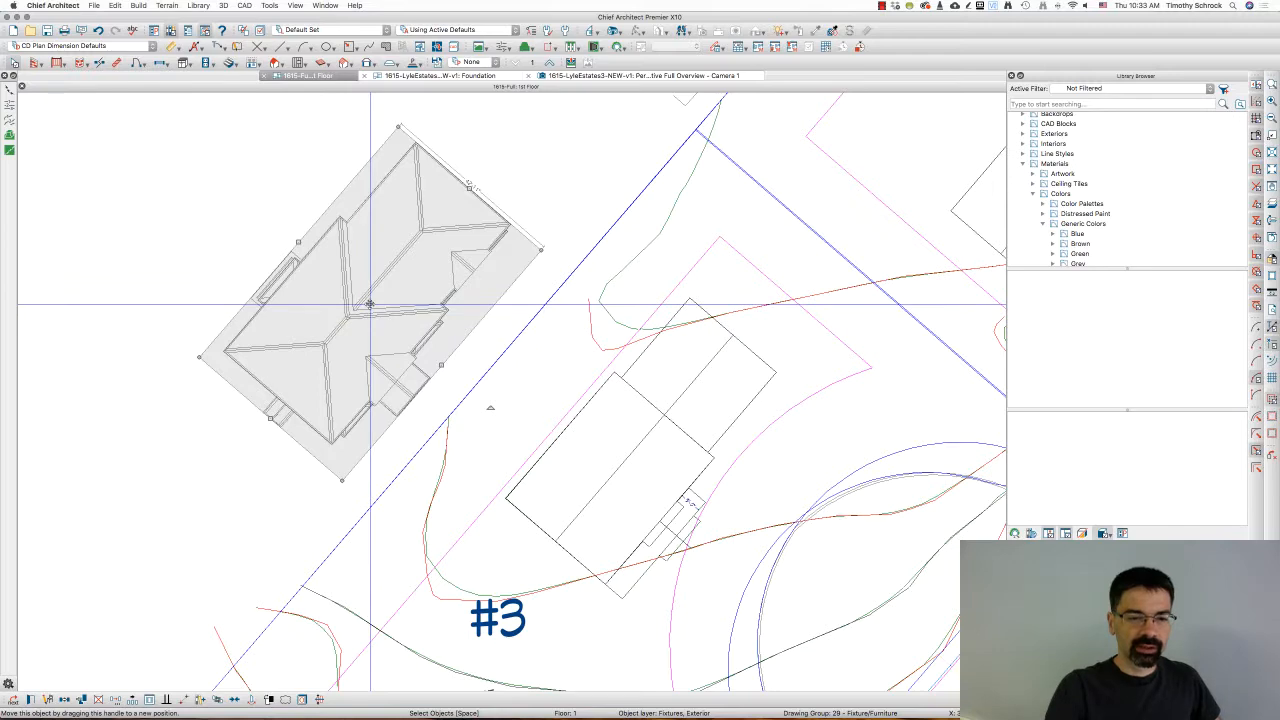
left_click_drag(370, 304, 645, 451)
scroll(642, 457, "up", 2)
scroll(646, 450, "down", 1)
scroll(647, 450, "down", 1)
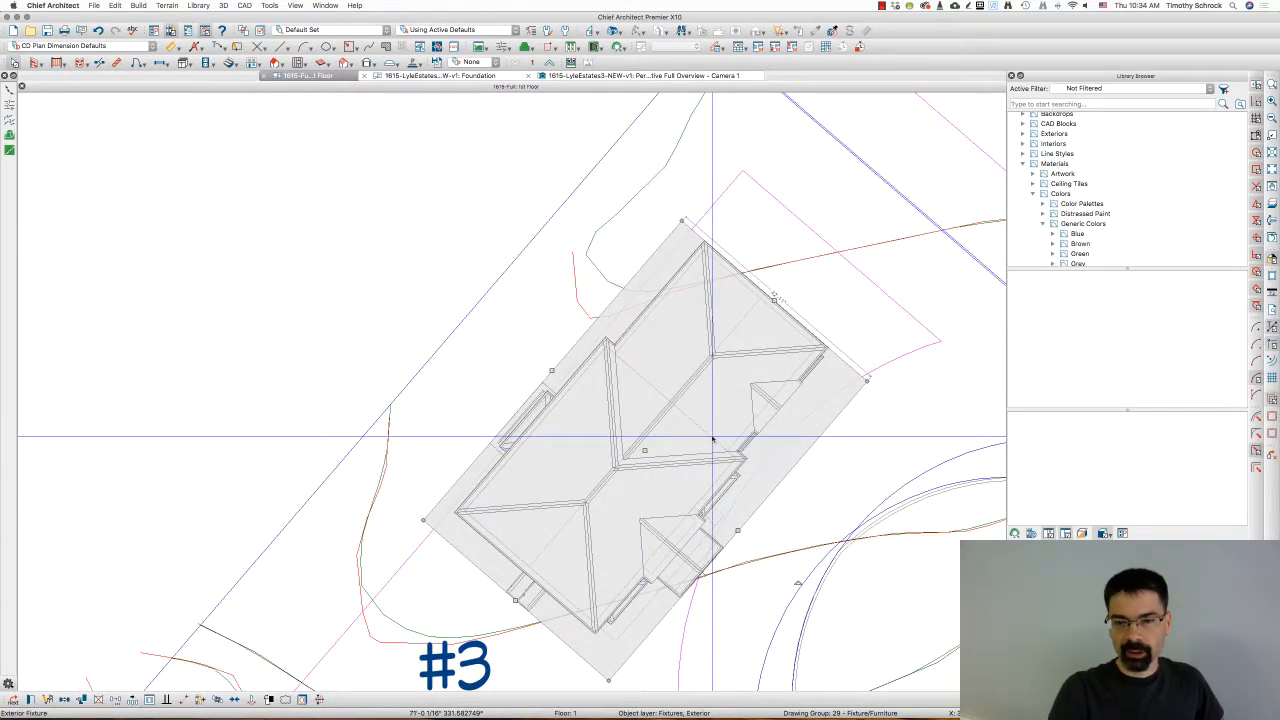
scroll(712, 438, "down", 5)
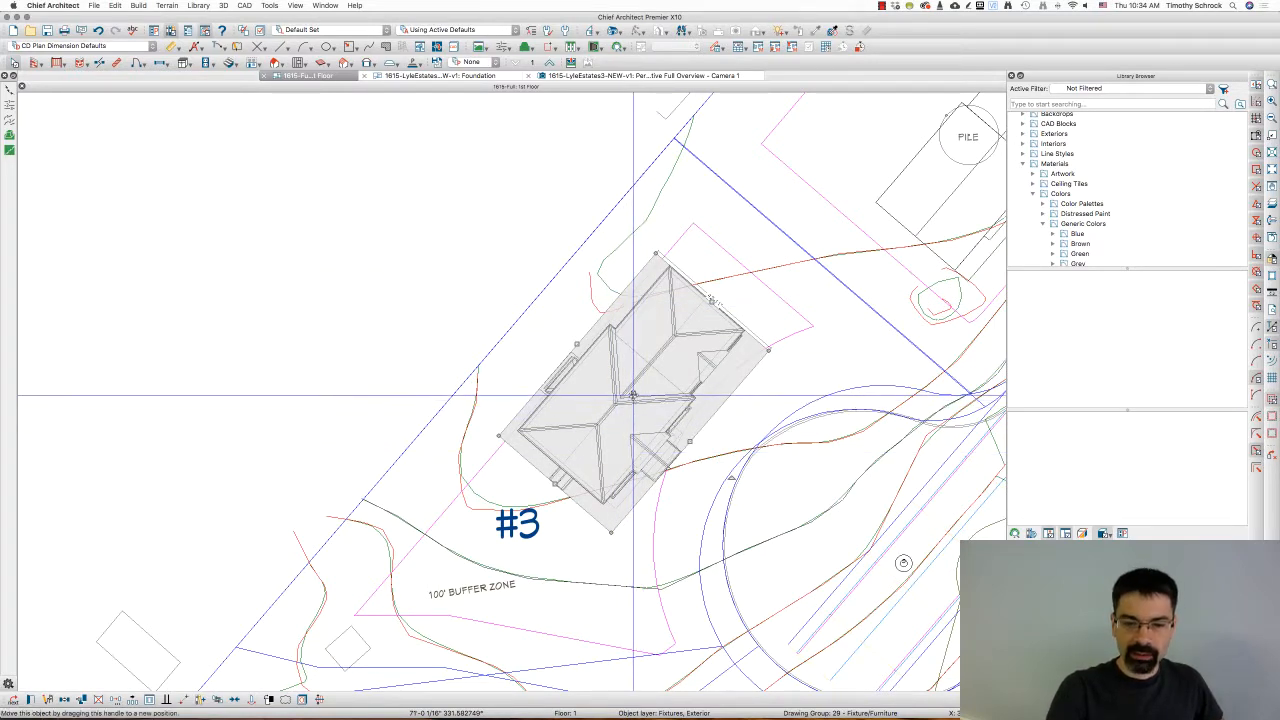
Reposition the house symbol within lot #3, shifting it along the footprint and by 1'-6" at 319.202483° with relative polar coordinates.
left_click_drag(632, 395, 610, 431)
key("Tab")
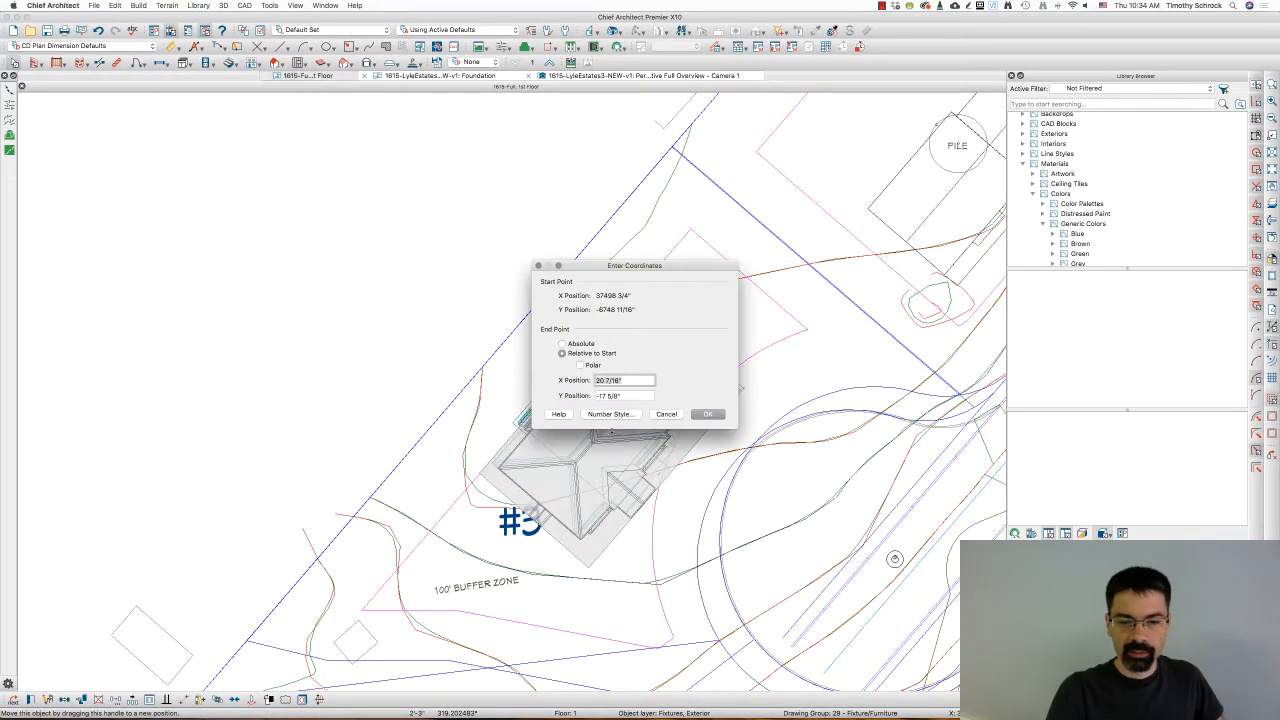
left_click(581, 365)
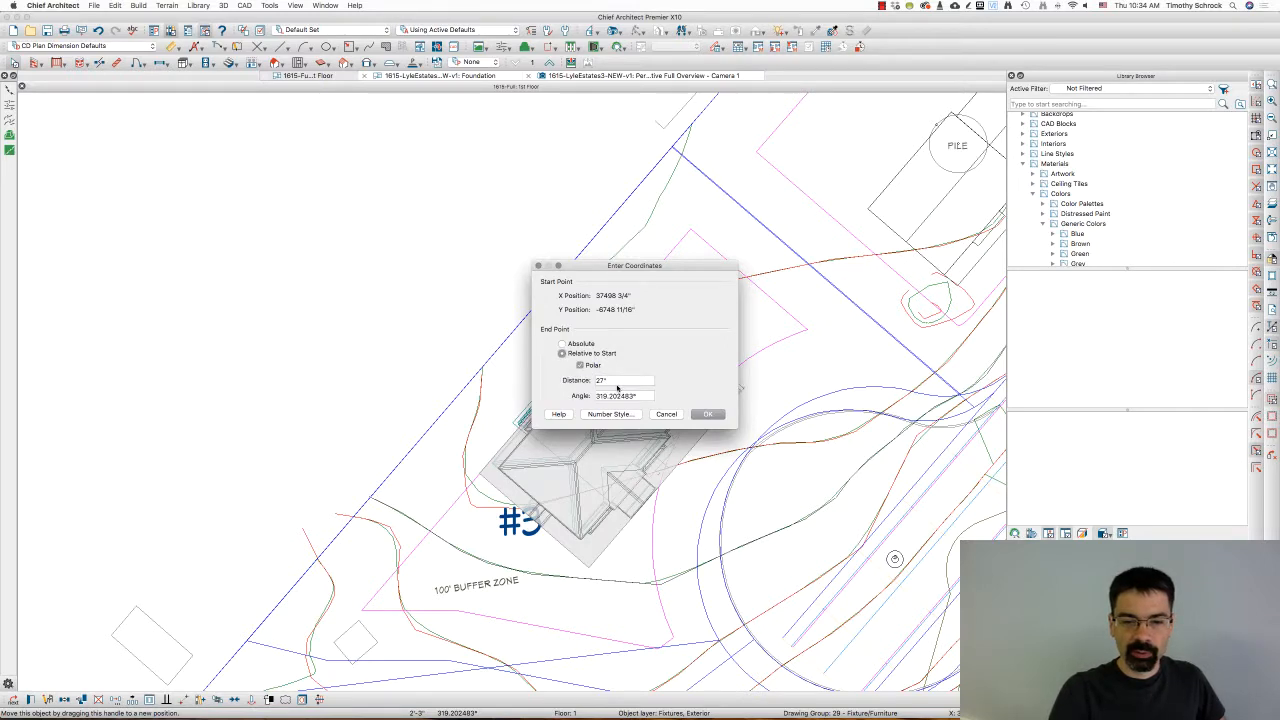
type("27'")
left_click_drag(616, 383, 566, 386)
key("Return")
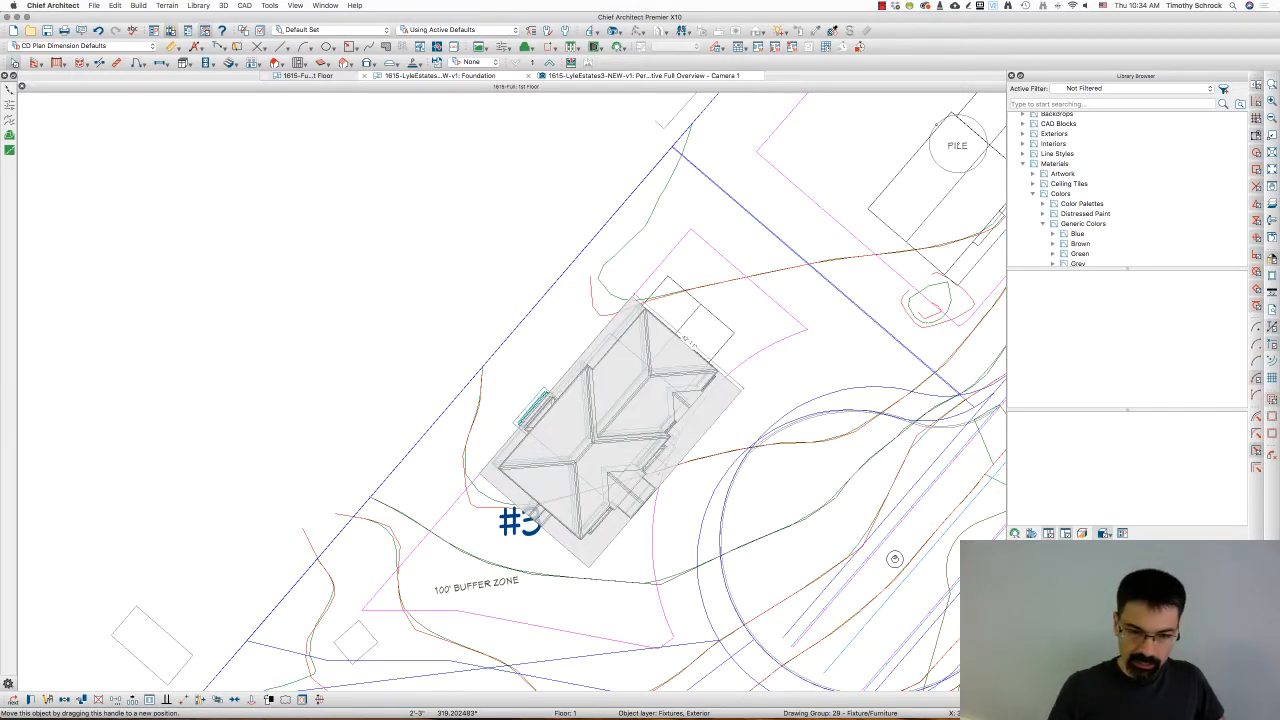
key("Escape")
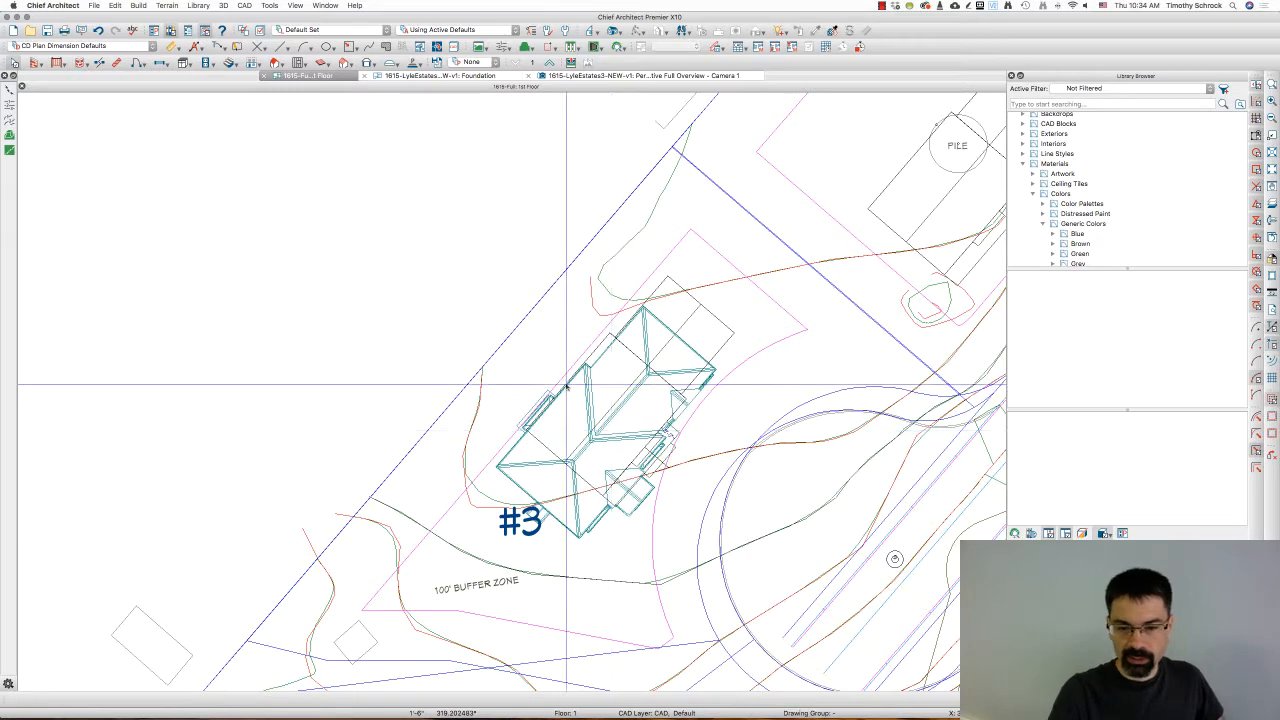
Examine how the house symbol's porch and garage end sit against lot #3's footprint outline and setback line.
scroll(640, 465, "up", 3)
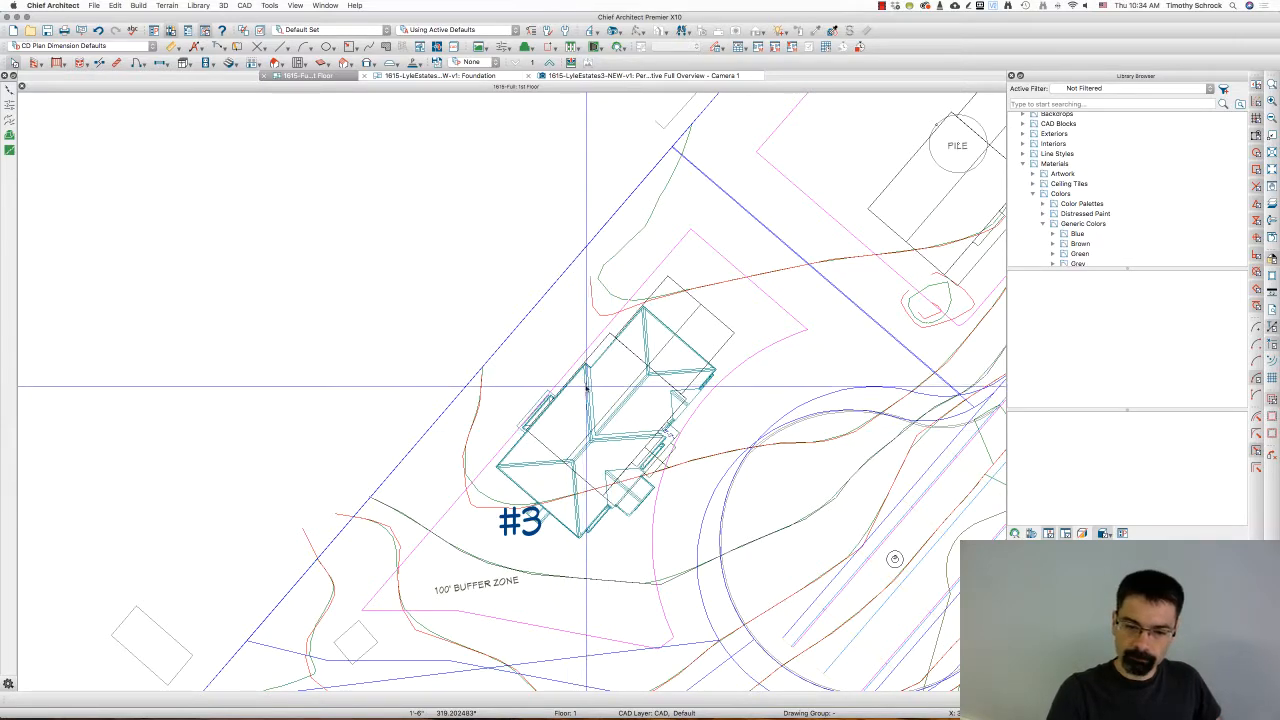
left_click(622, 527)
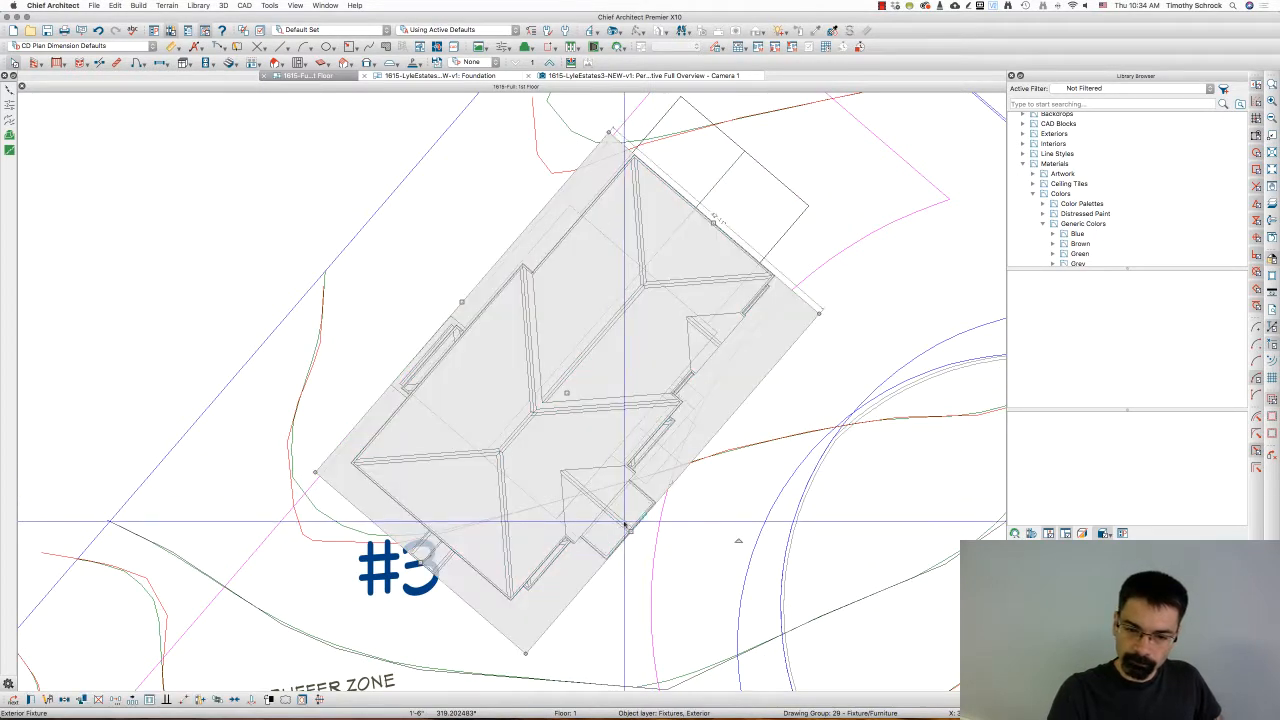
key("Escape")
scroll(656, 472, "up", 4)
scroll(656, 470, "down", 4)
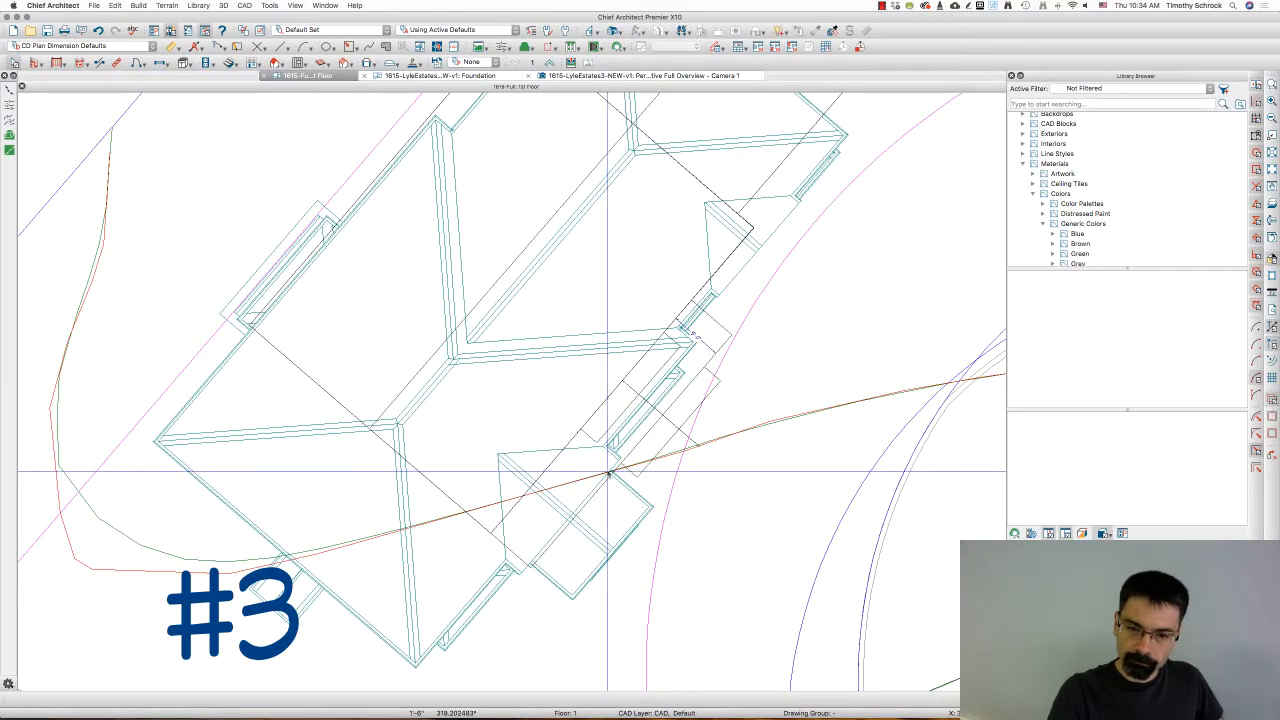
scroll(585, 481, "down", 1)
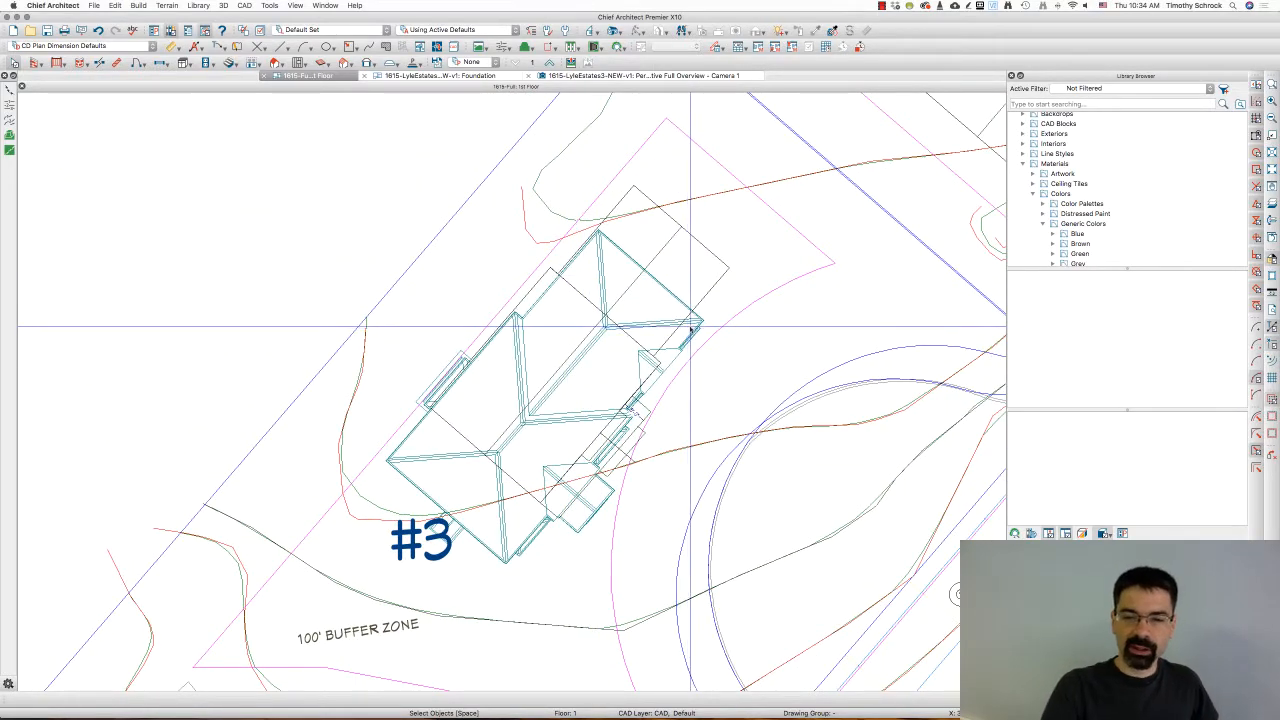
left_click(720, 288)
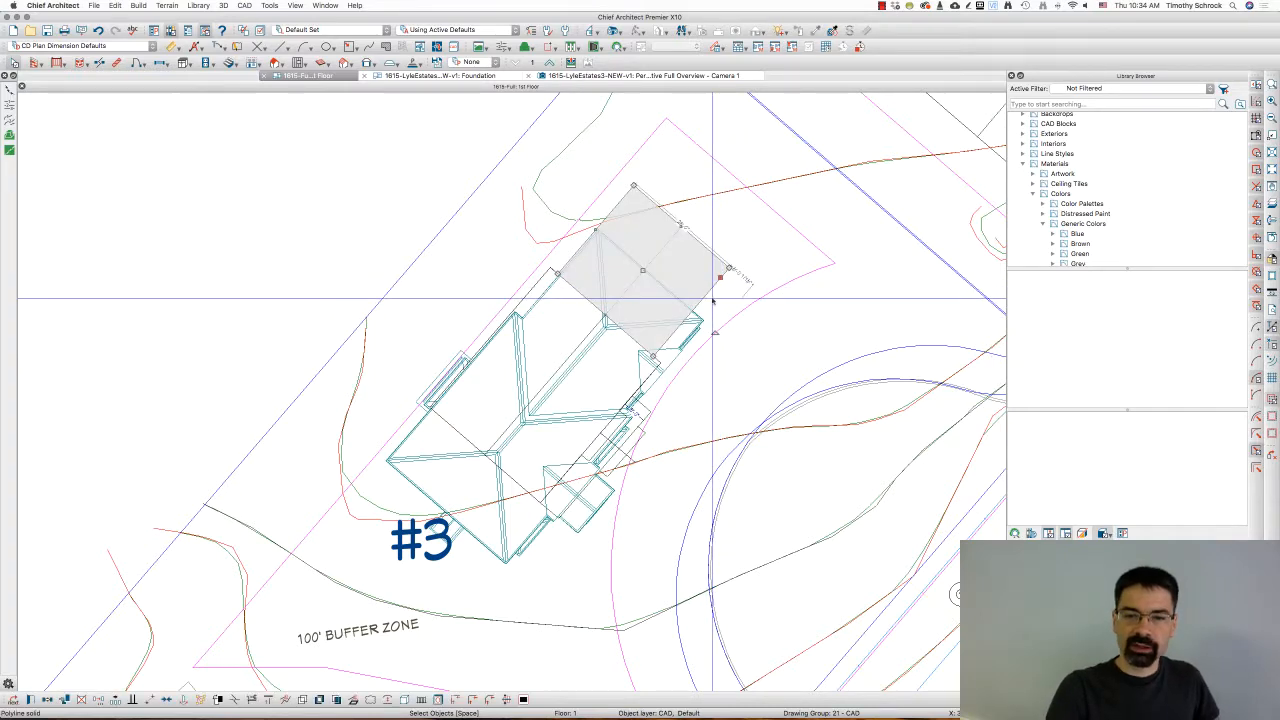
key("Escape")
scroll(527, 330, "down", 2)
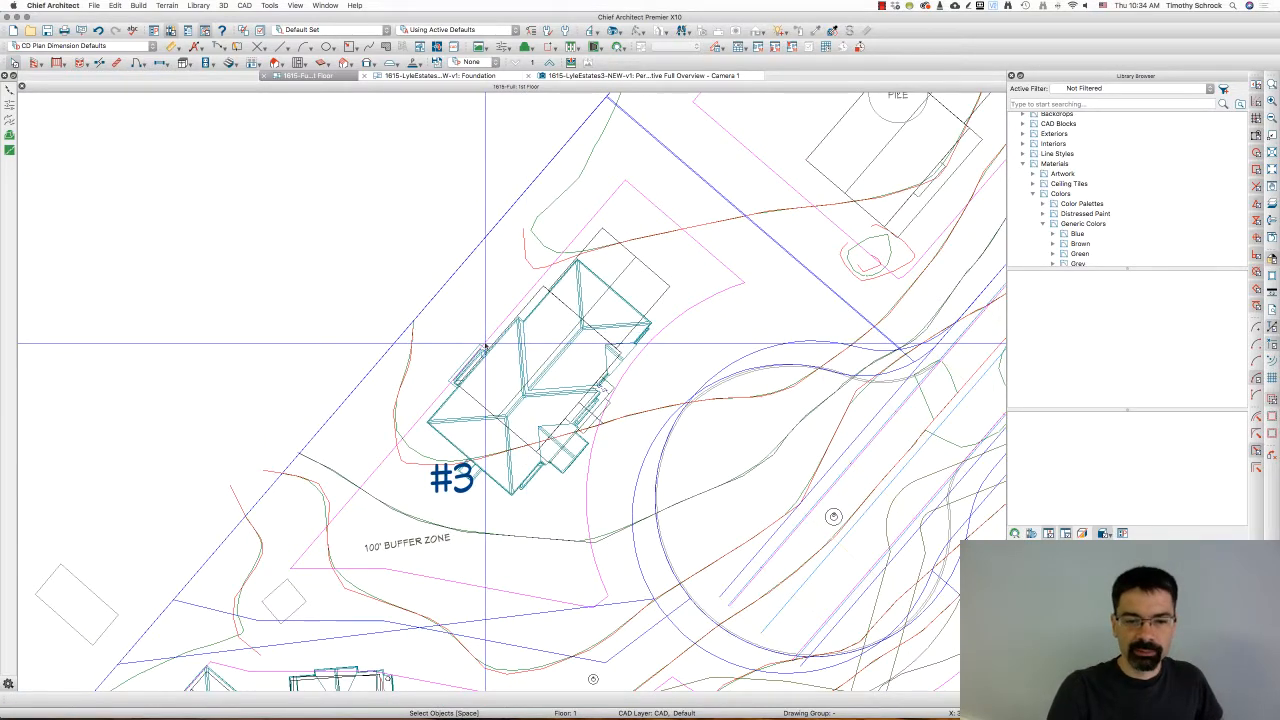
scroll(403, 428, "down", 2)
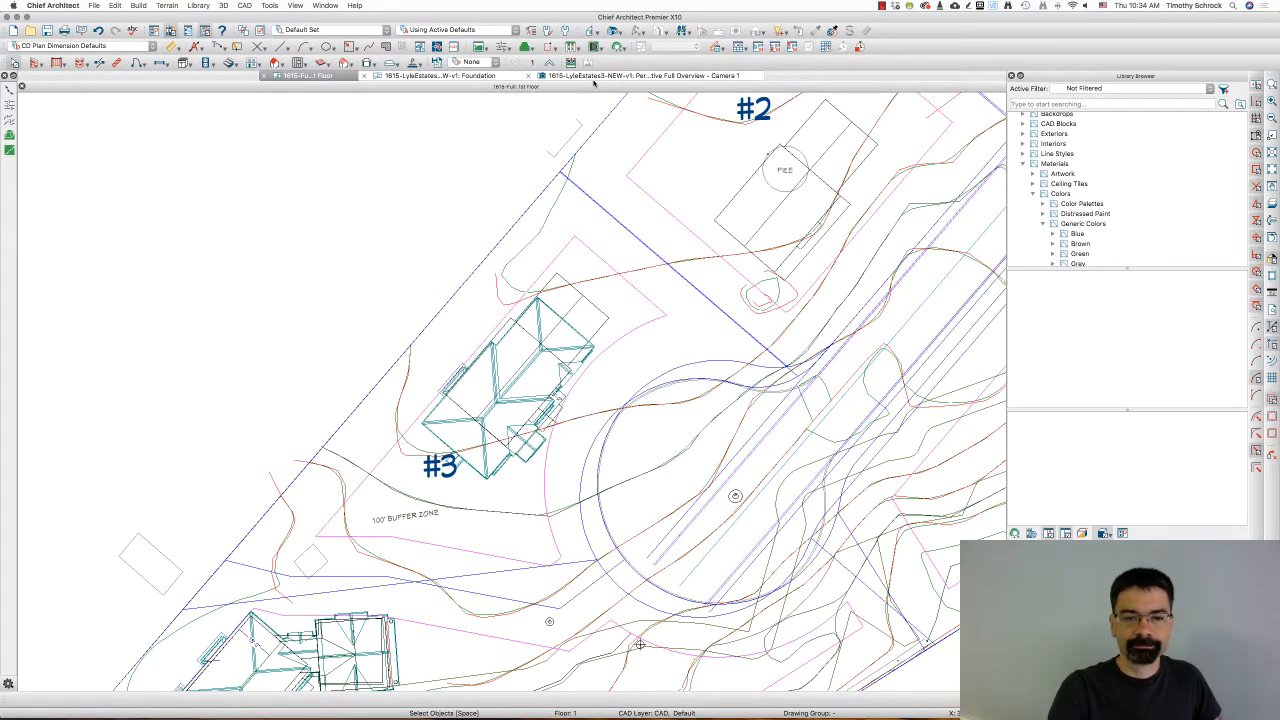
Close house 3's Perspective Full Overview camera view.
left_click(594, 79)
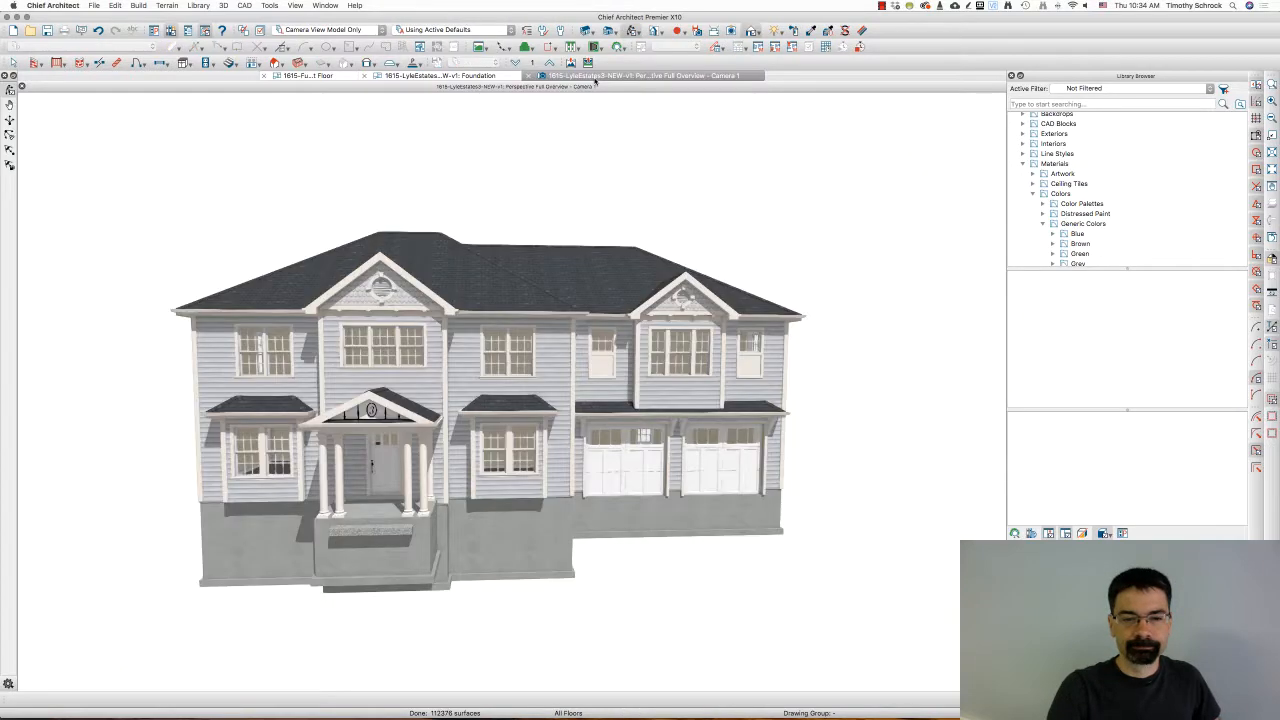
left_click(533, 77)
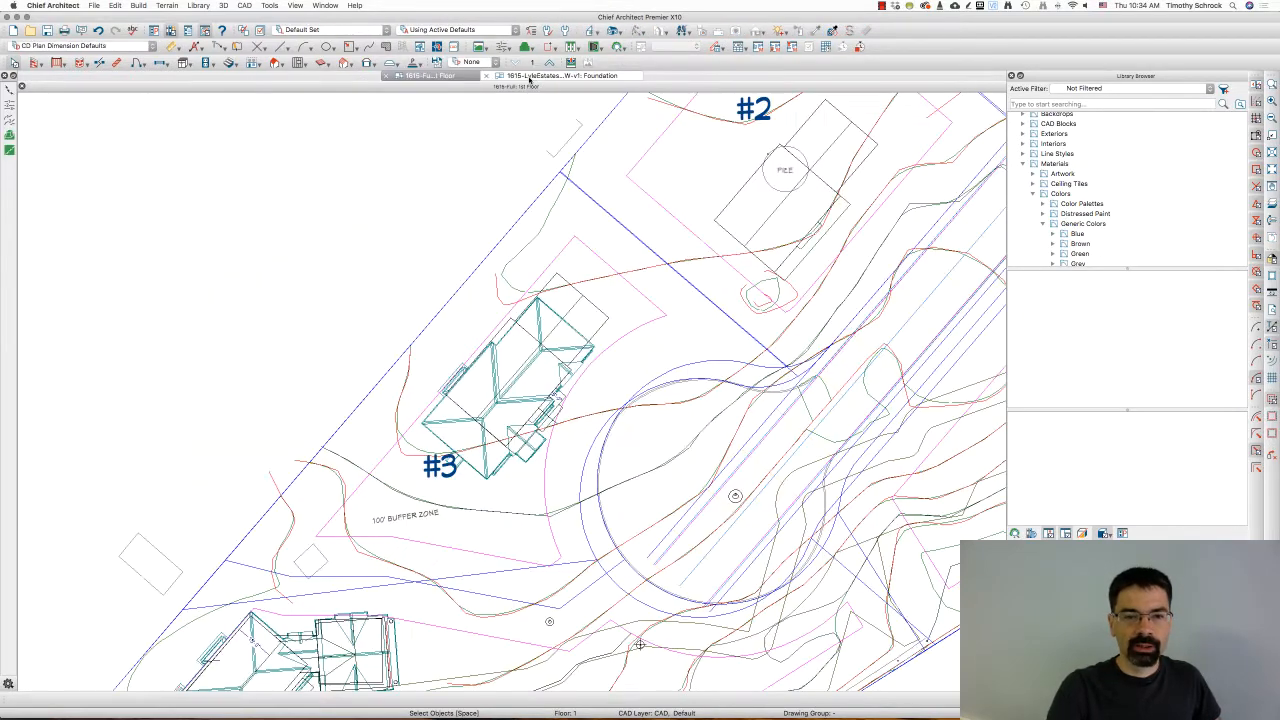
Check the house 3 foundation plan once more and close it, returning to the full site plan.
left_click(530, 78)
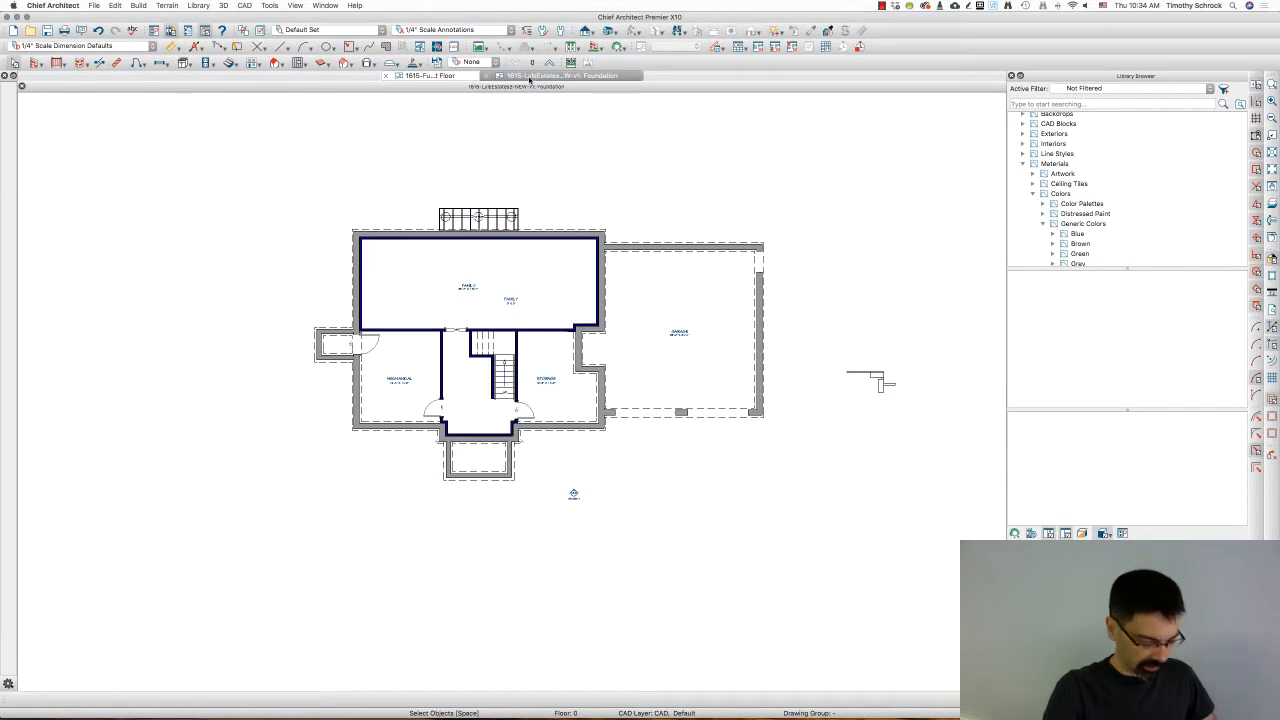
left_click(480, 77)
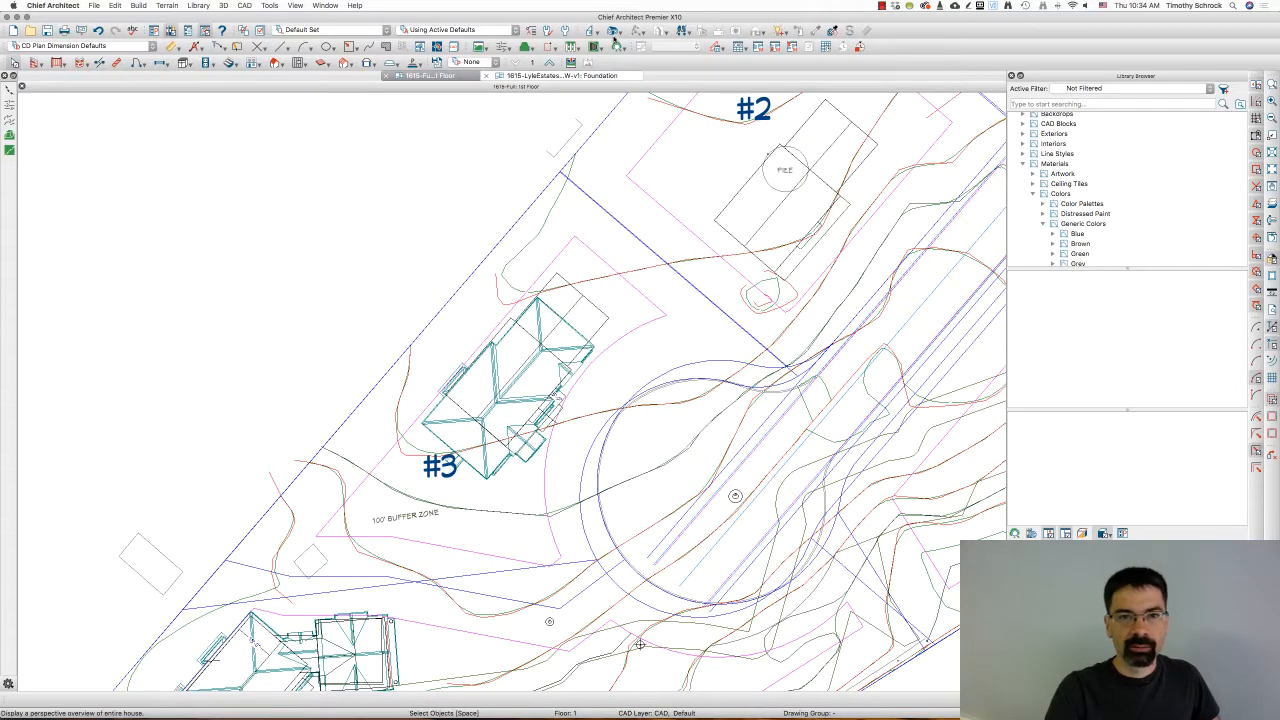
left_click(487, 78)
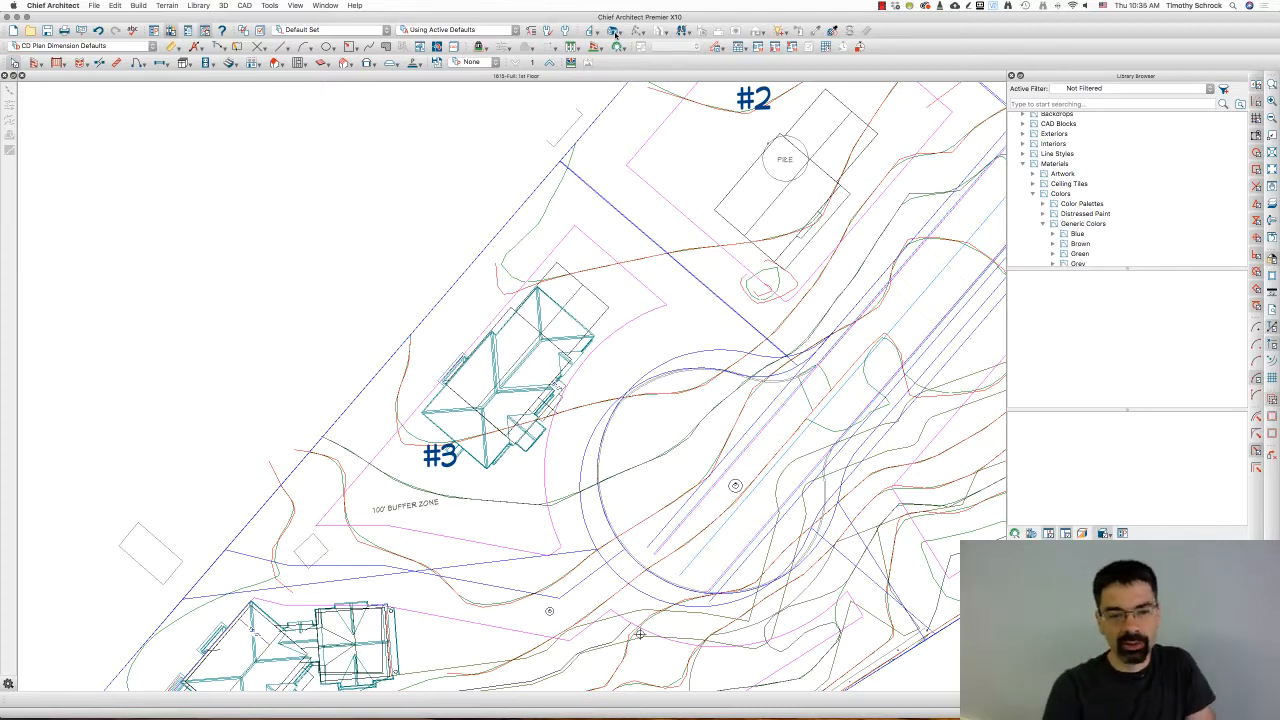
Create a Perspective Full Overview of the site plan and inspect the house on lot #3 from front and back.
left_click(614, 31)
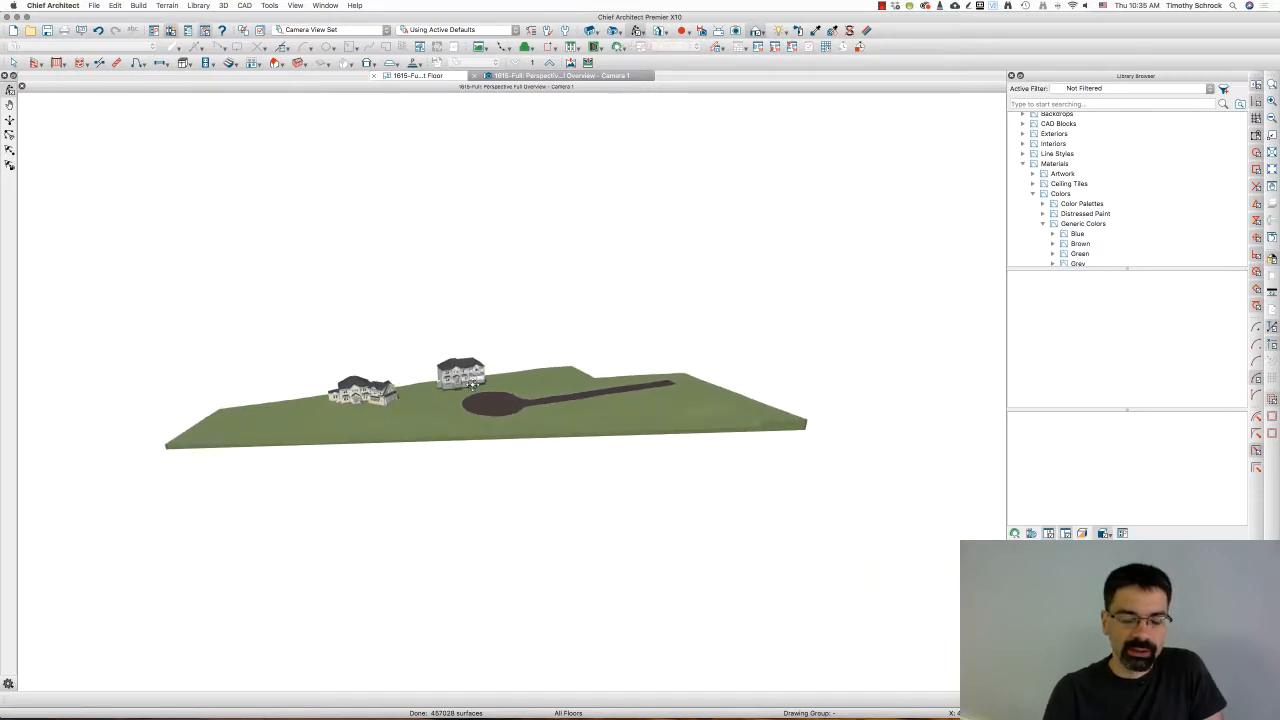
scroll(470, 378, "up", 3)
scroll(470, 378, "up", 2)
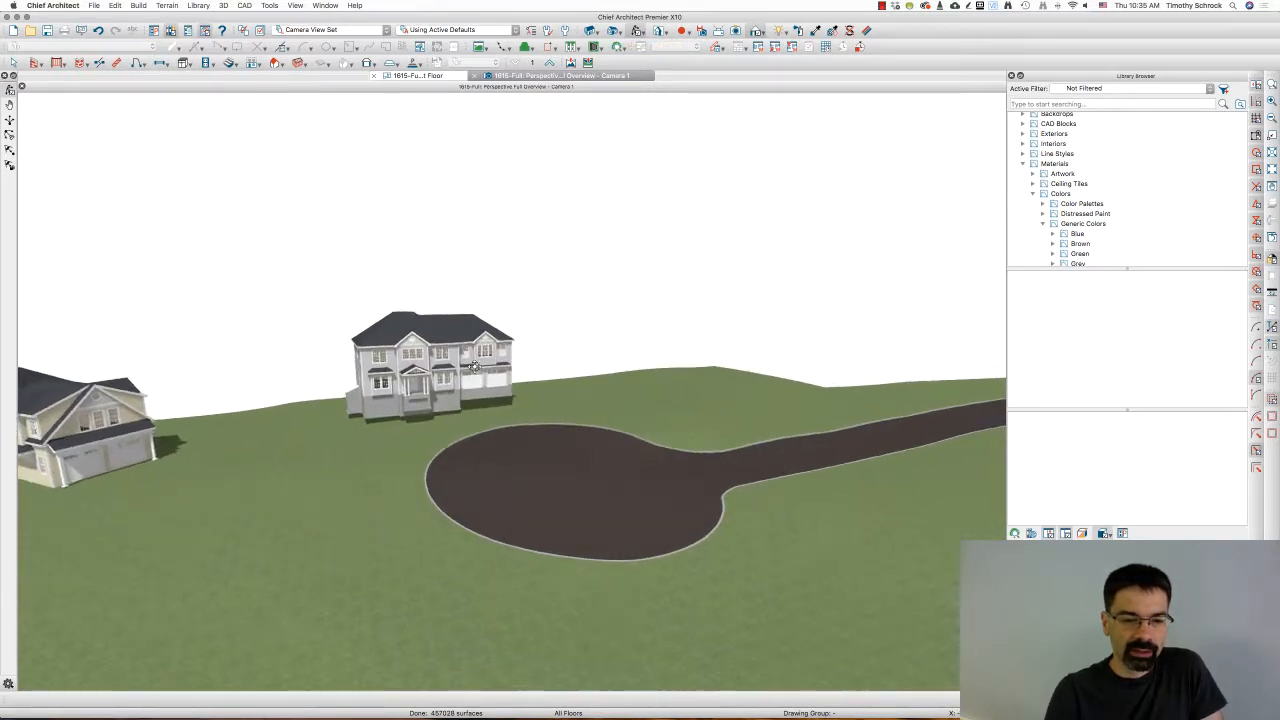
left_click_drag(386, 404, 583, 395)
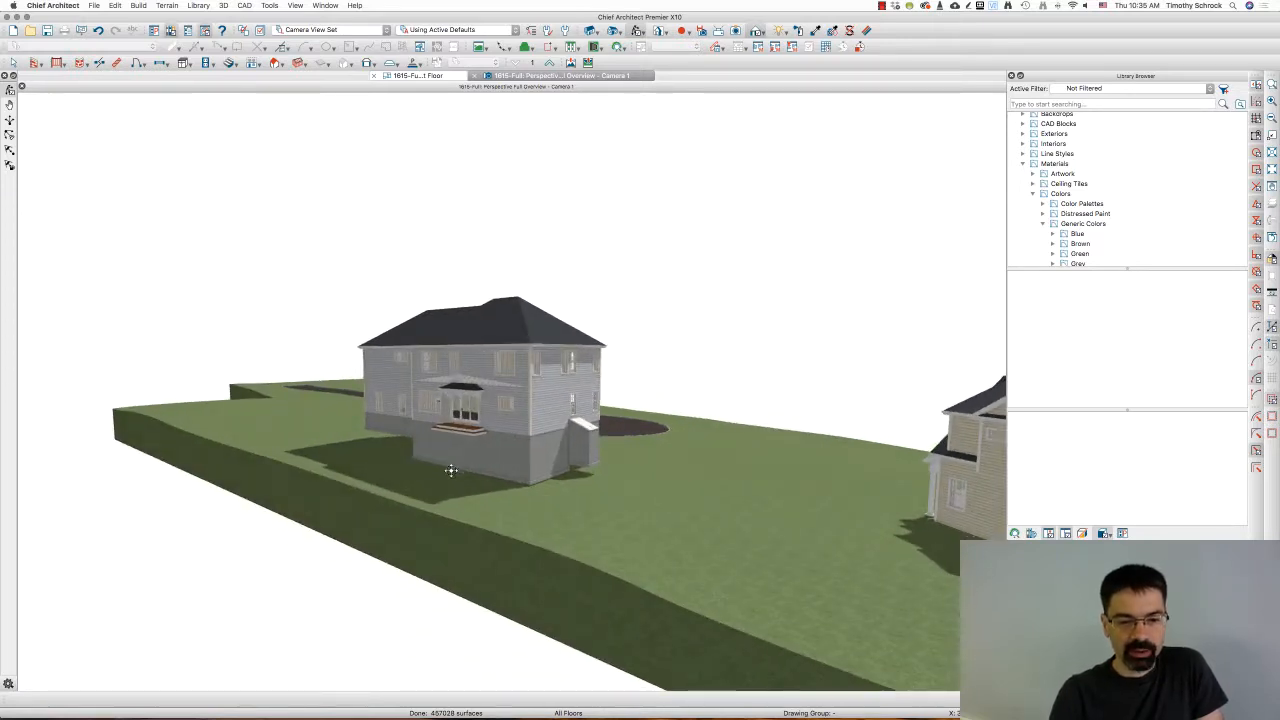
left_click_drag(425, 465, 350, 455)
key("space")
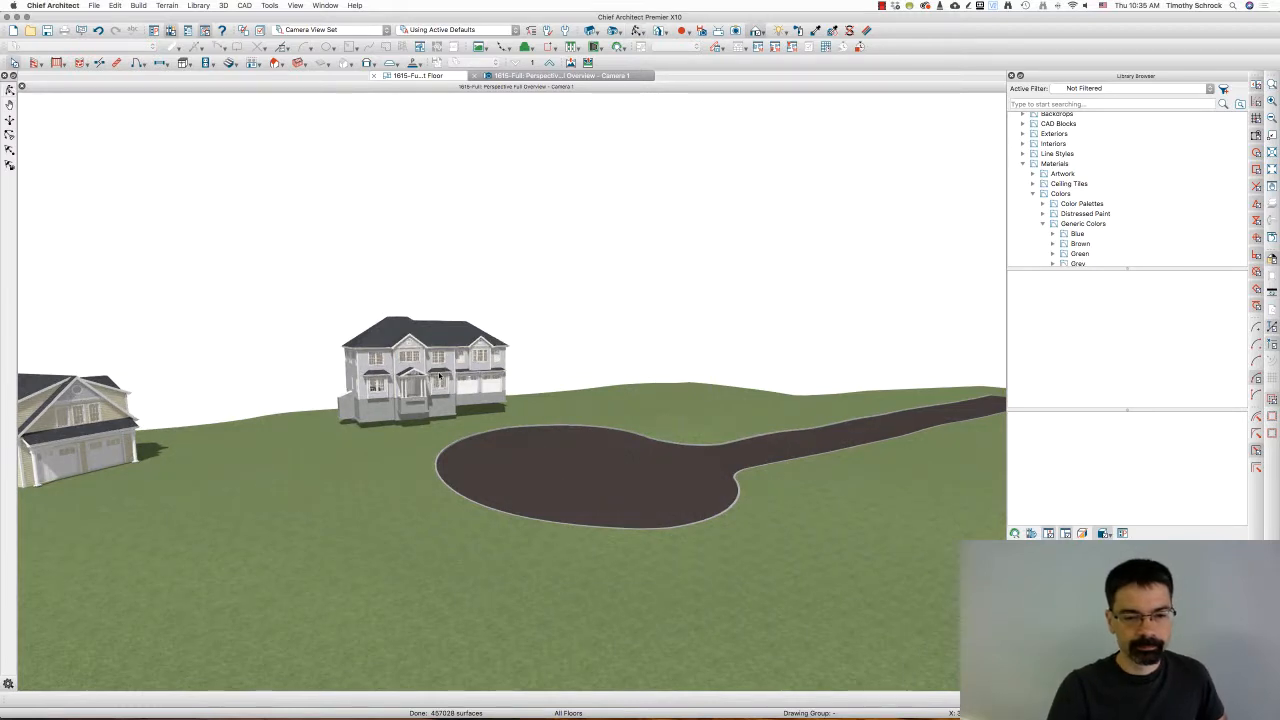
Lower the house symbol on lot #3 in the camera view so its foundation sinks into the terrain.
left_click(439, 375)
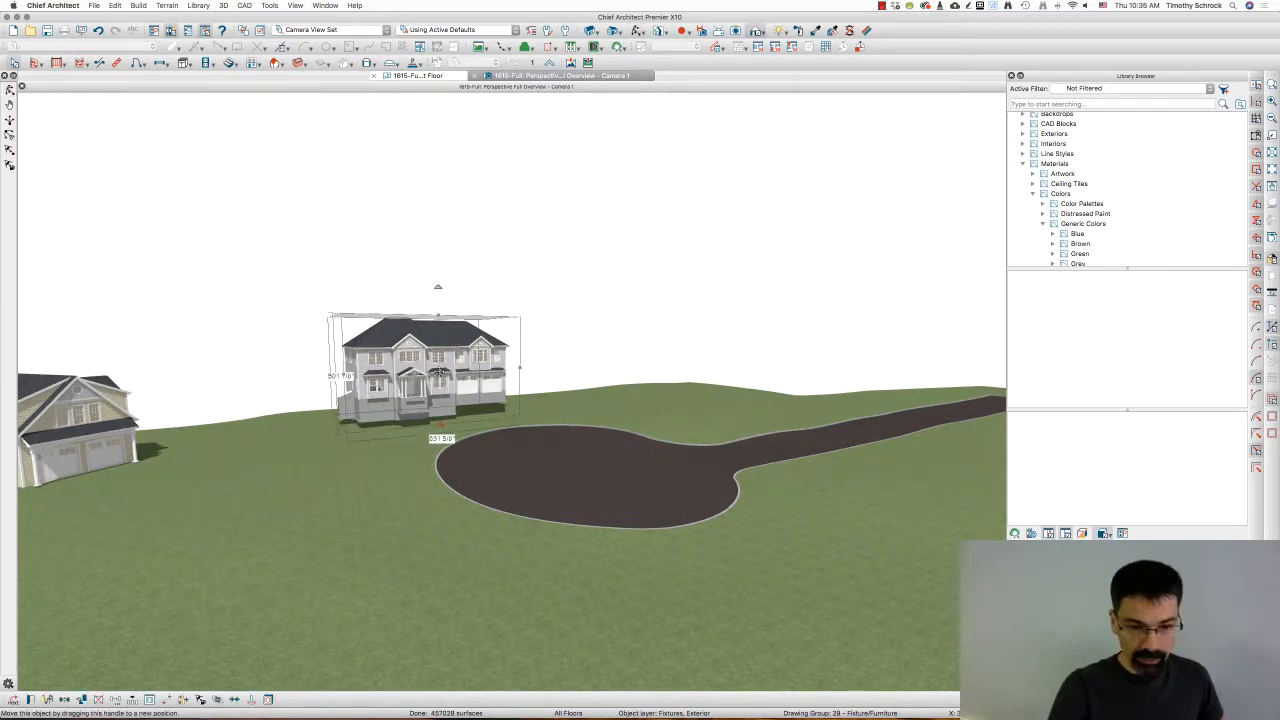
left_click_drag(439, 372, 437, 400)
scroll(437, 388, "up", 2)
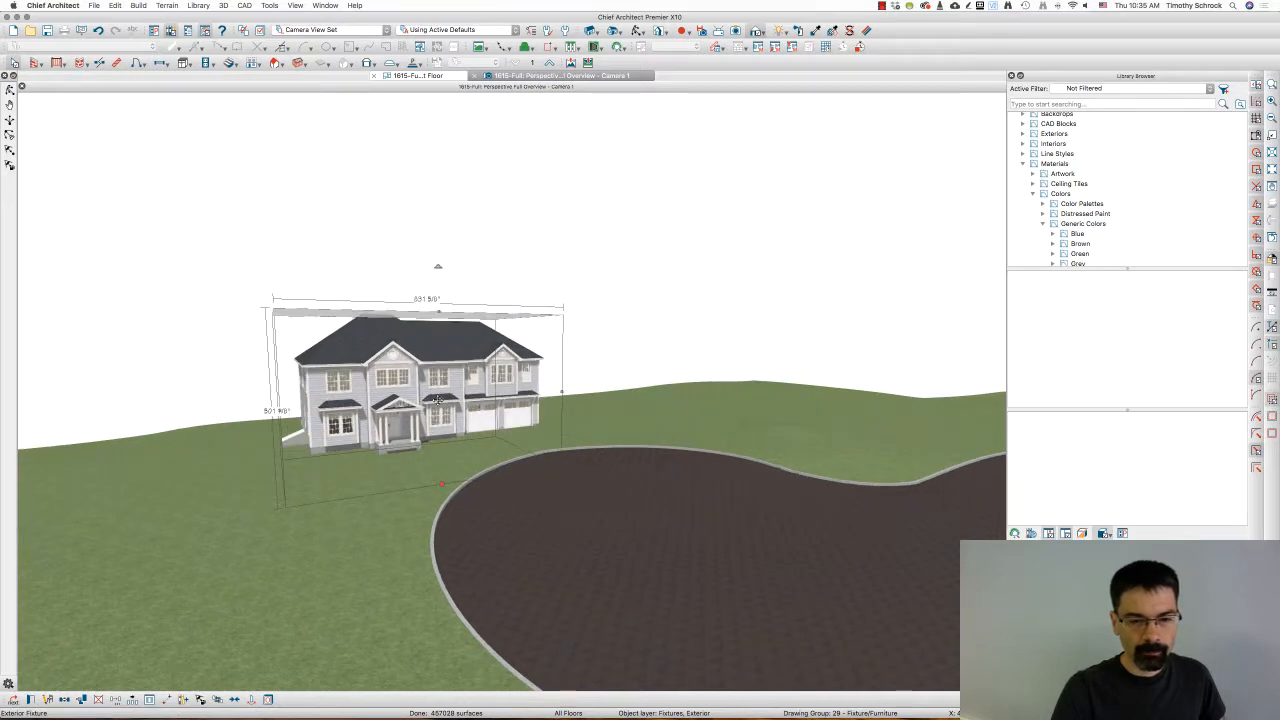
left_click(610, 313)
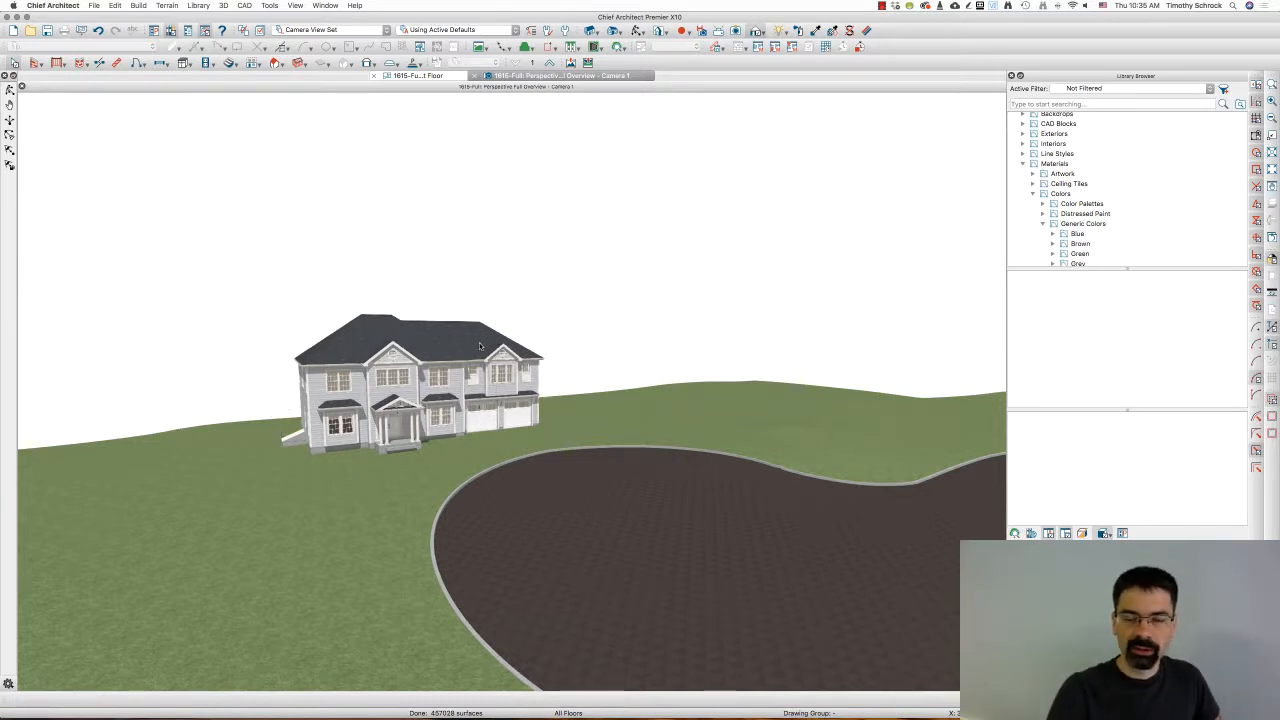
Fine-tune the house symbol's height on lot #3 by raising it slightly against the front grade.
left_click(438, 402)
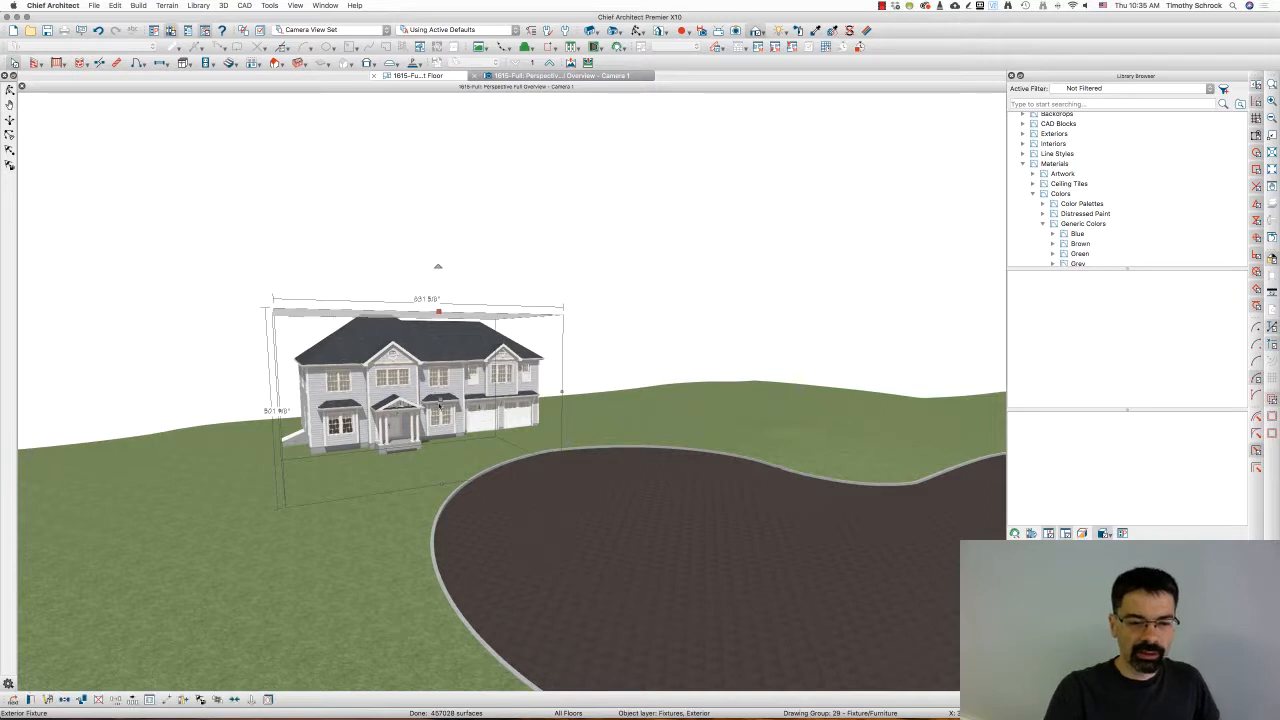
scroll(440, 404, "up", 3)
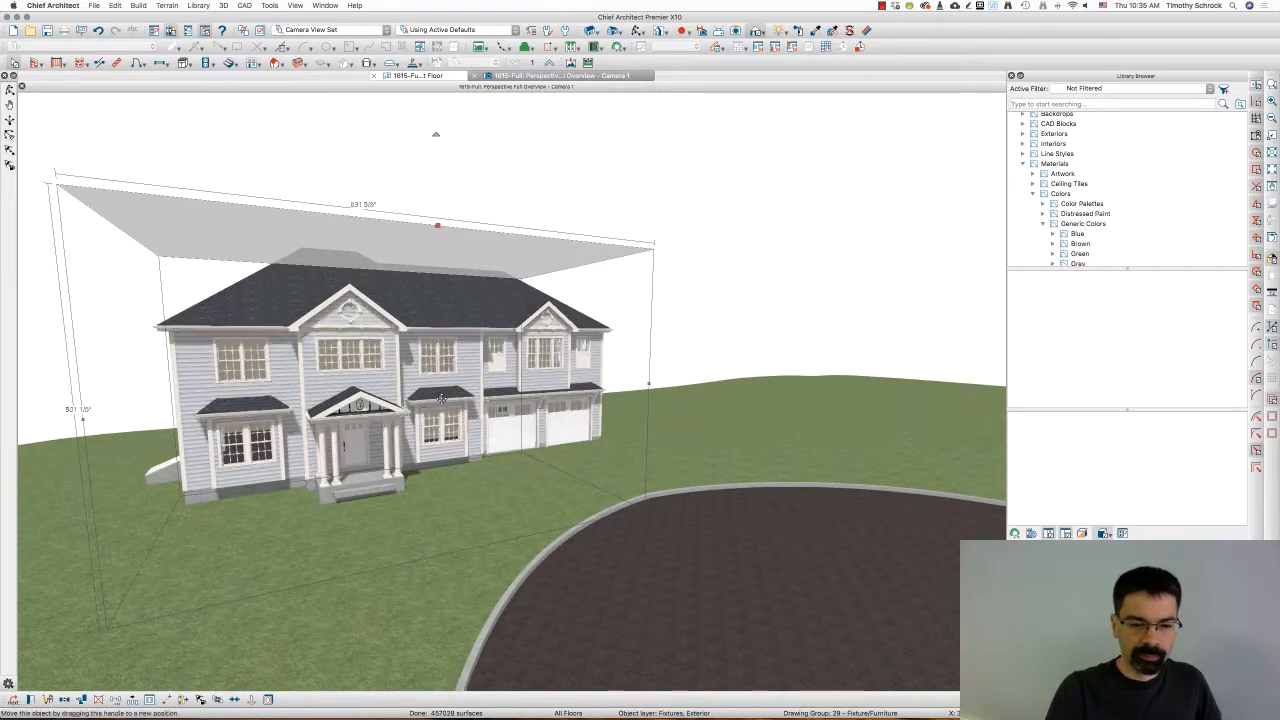
left_click_drag(441, 403, 441, 394)
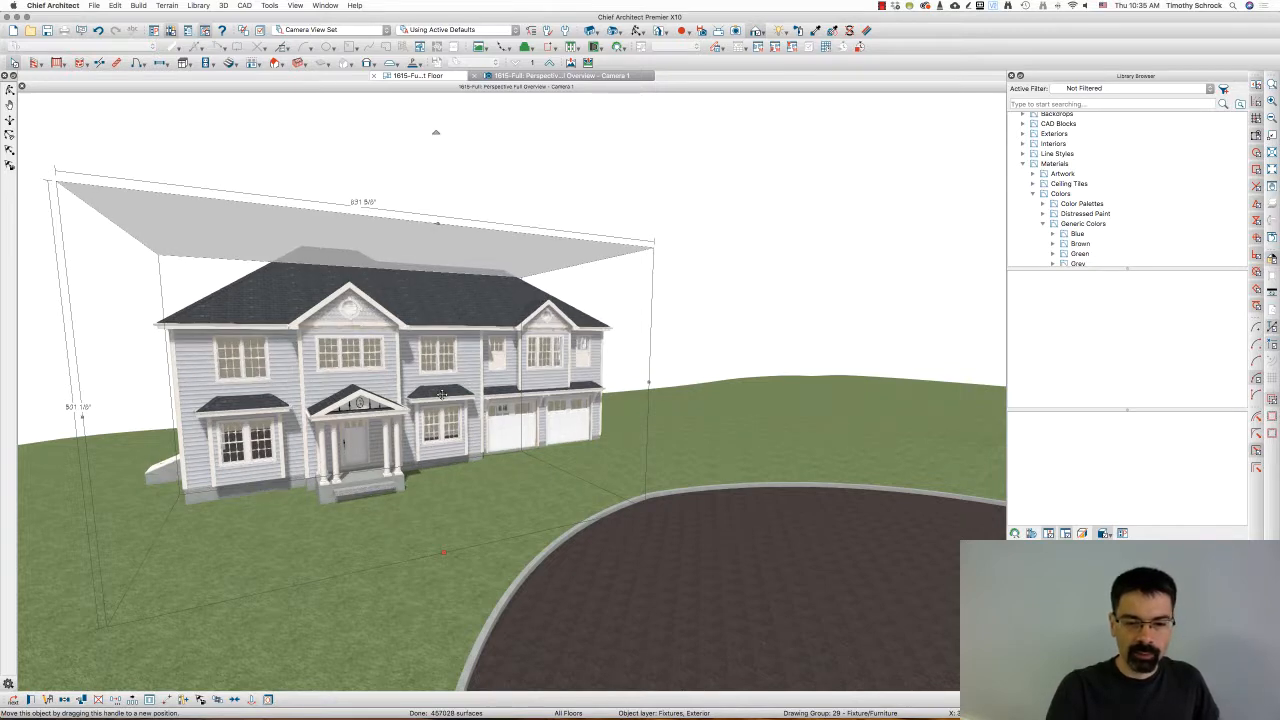
left_click(769, 323)
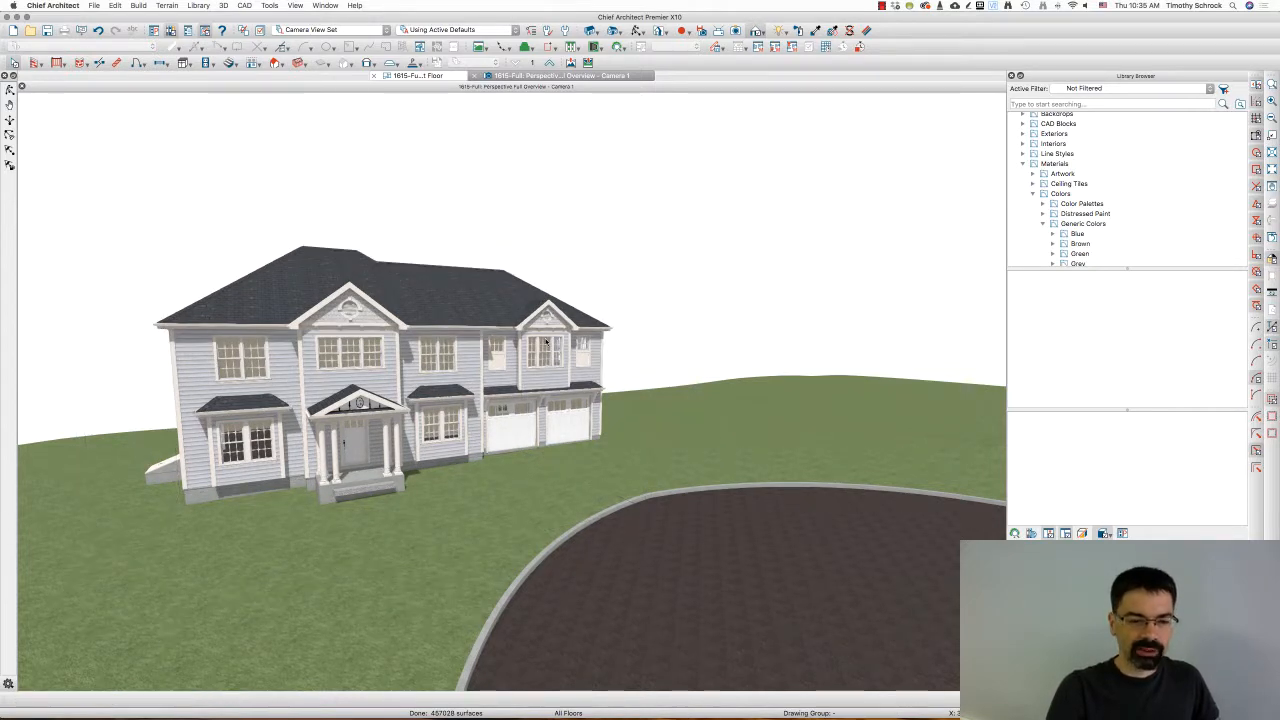
Set the lot #3 house symbol's Elevation Reference to Absolute in its Fixture Specification.
left_click(382, 351)
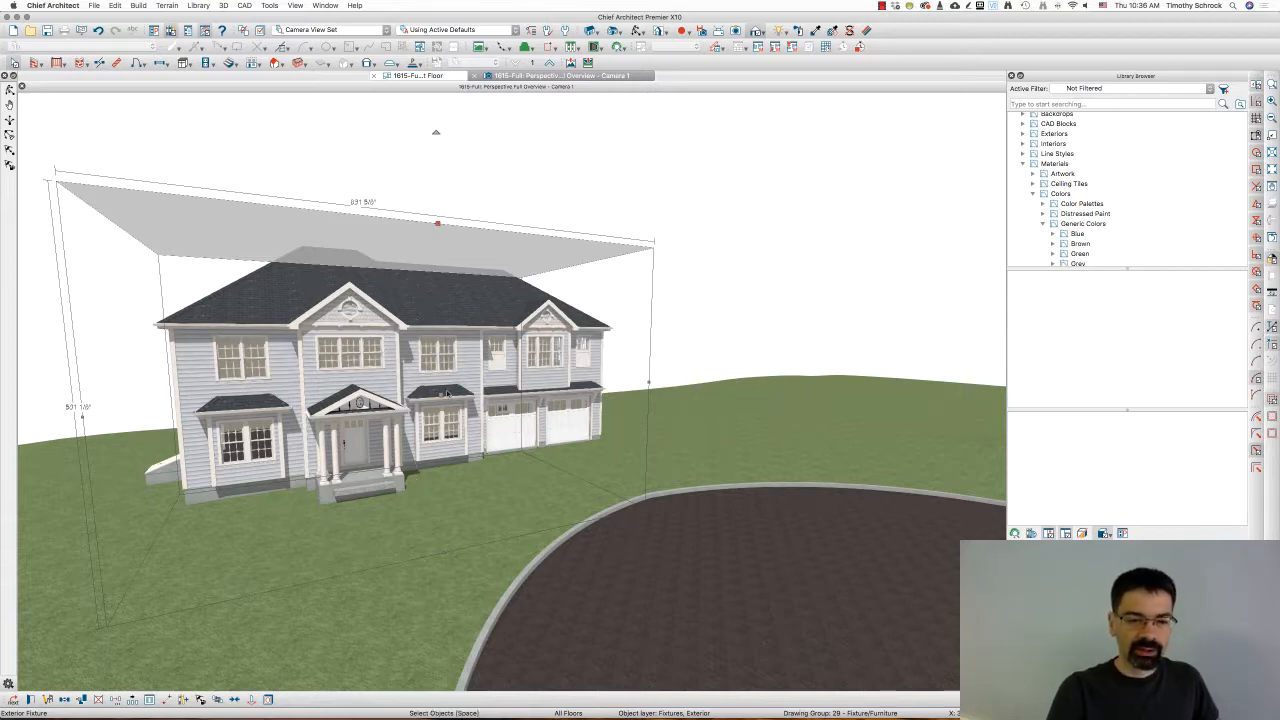
double_click(449, 321)
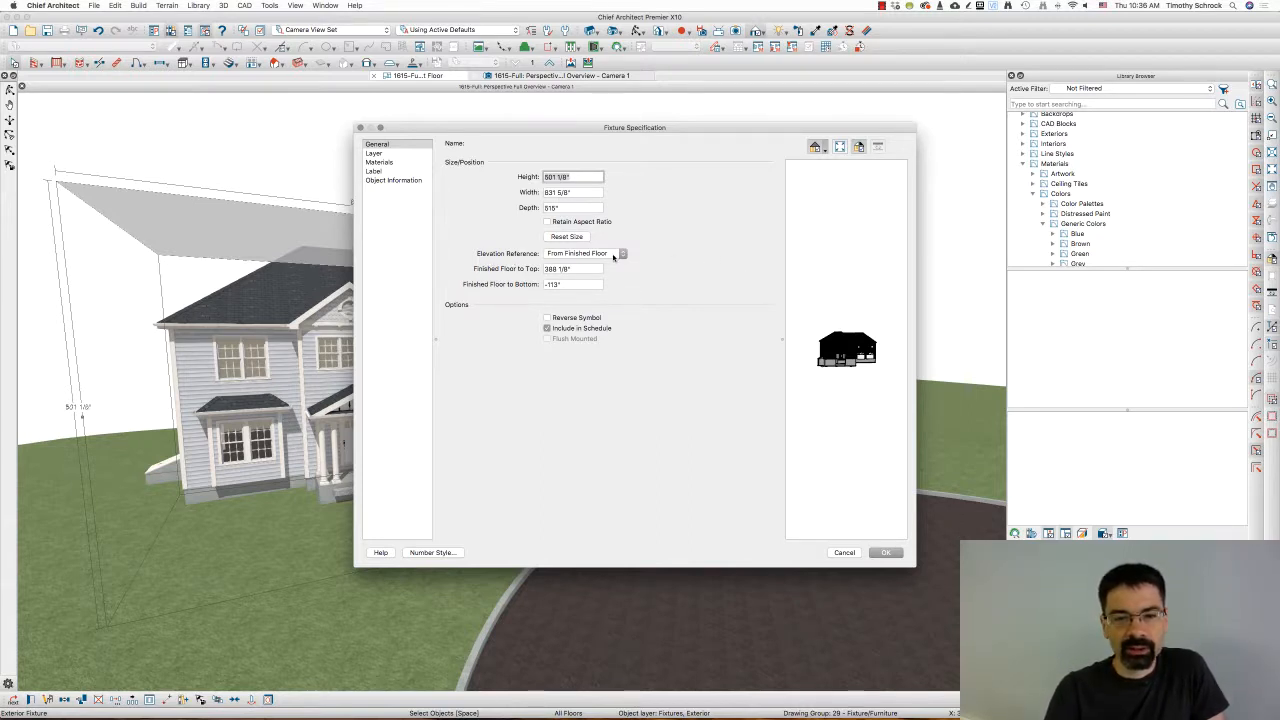
left_click(622, 254)
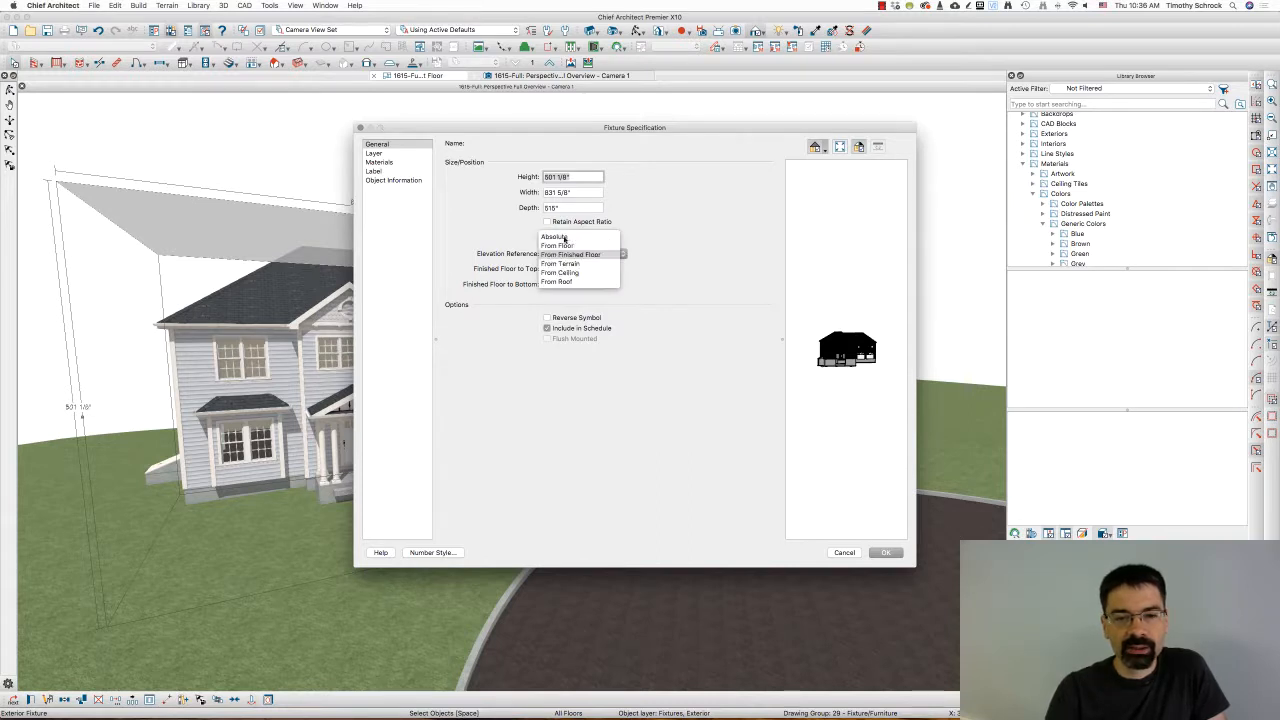
left_click(563, 239)
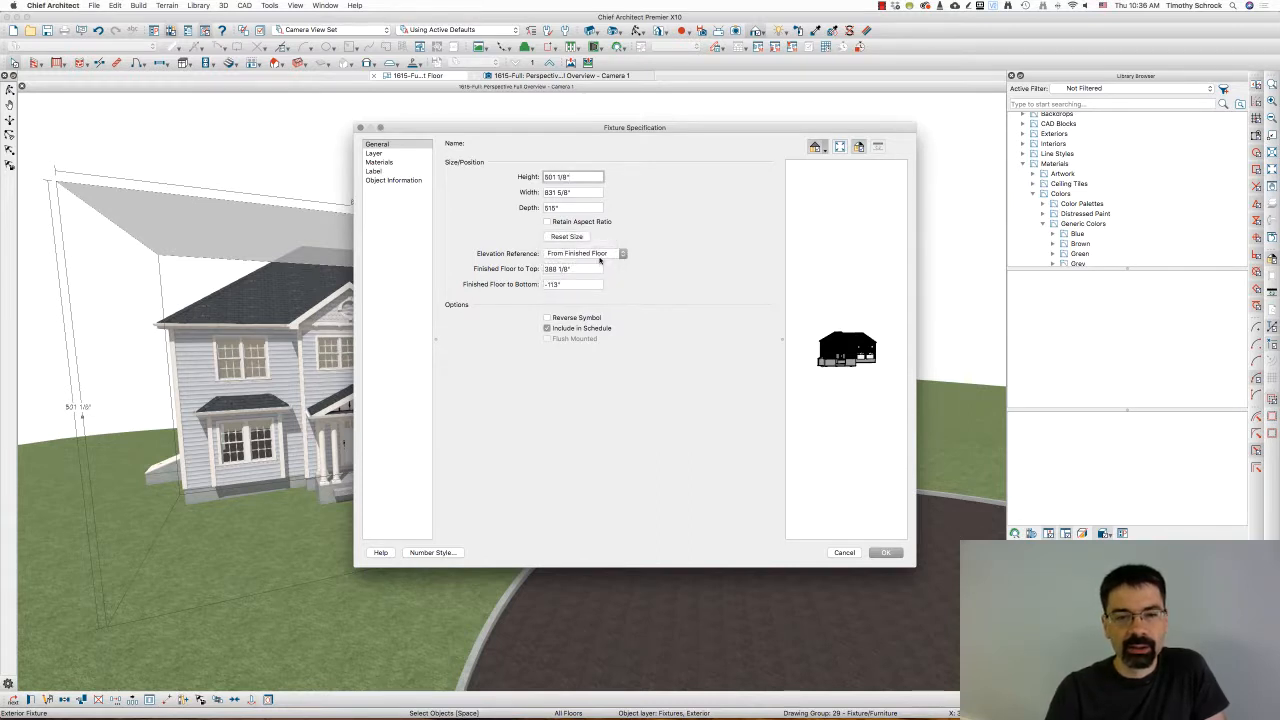
left_click(576, 208)
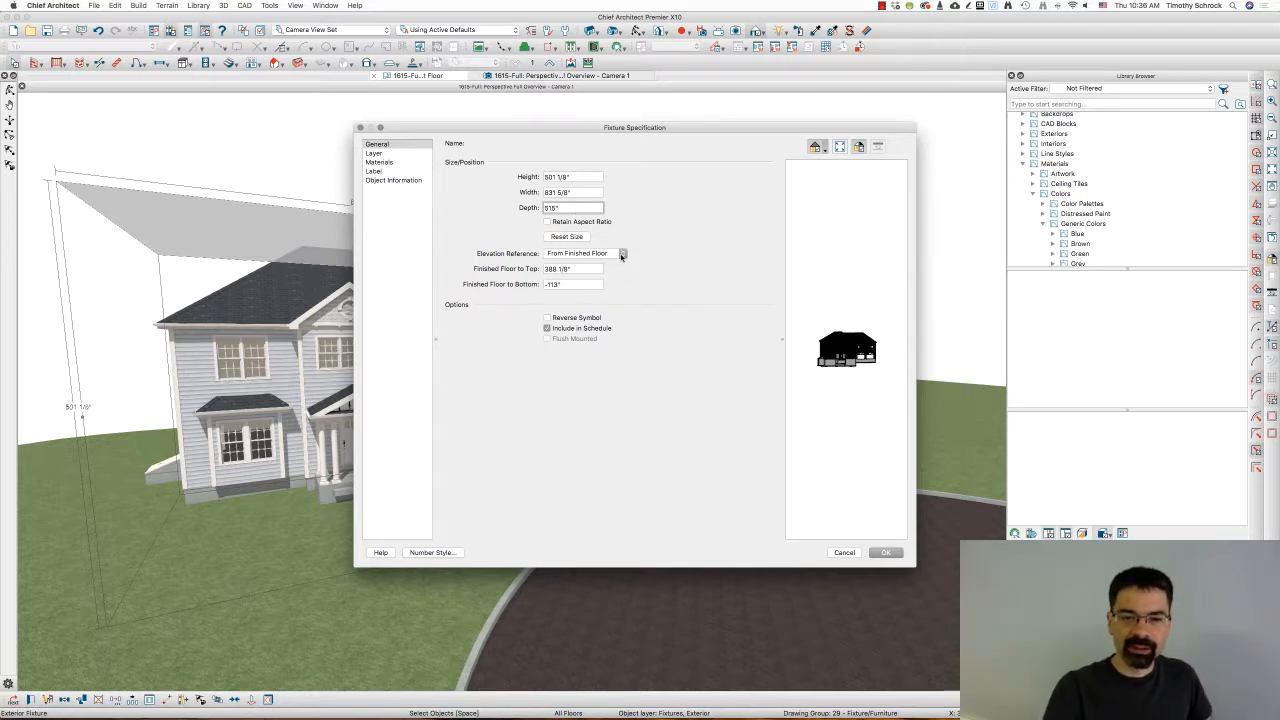
left_click(621, 254)
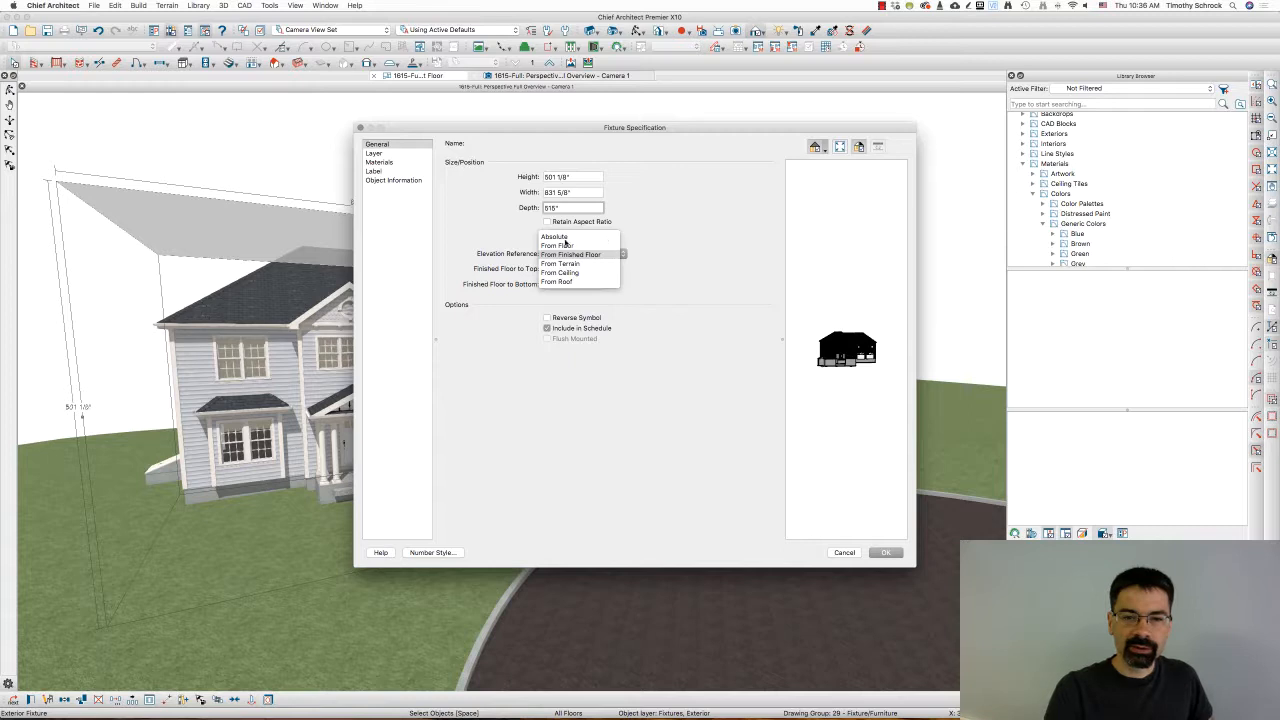
left_click(556, 253)
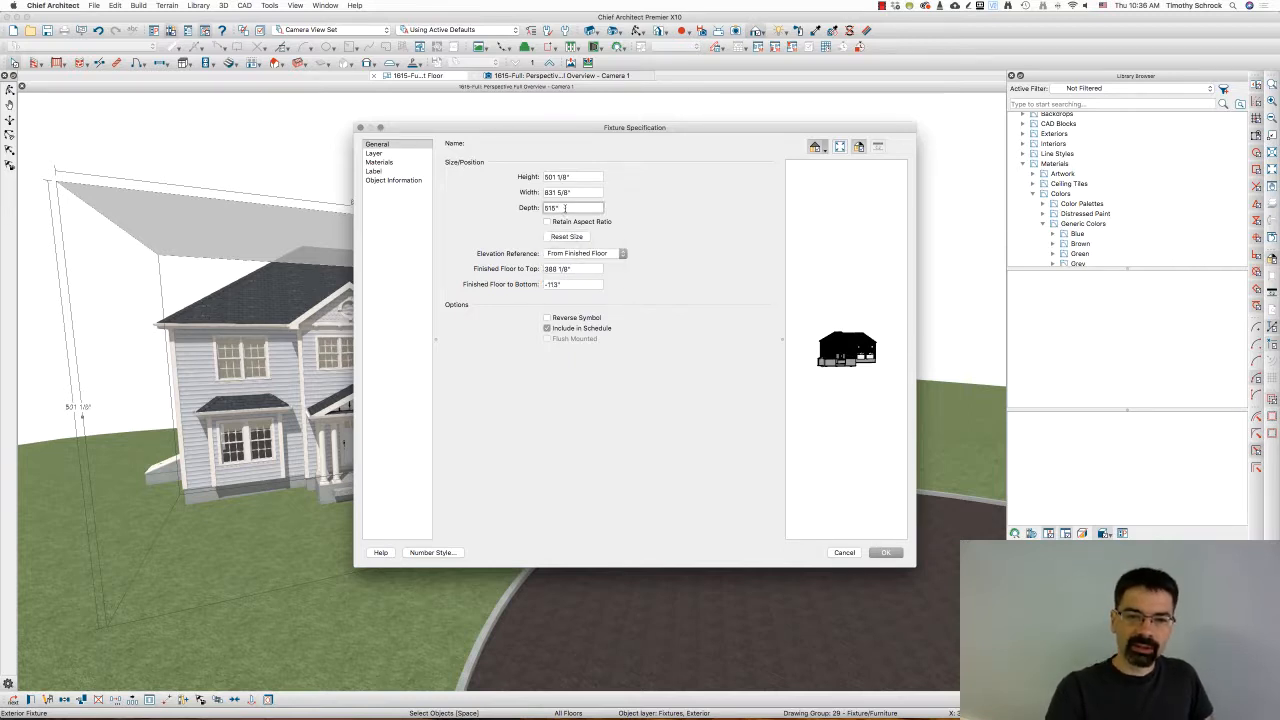
type("\"")
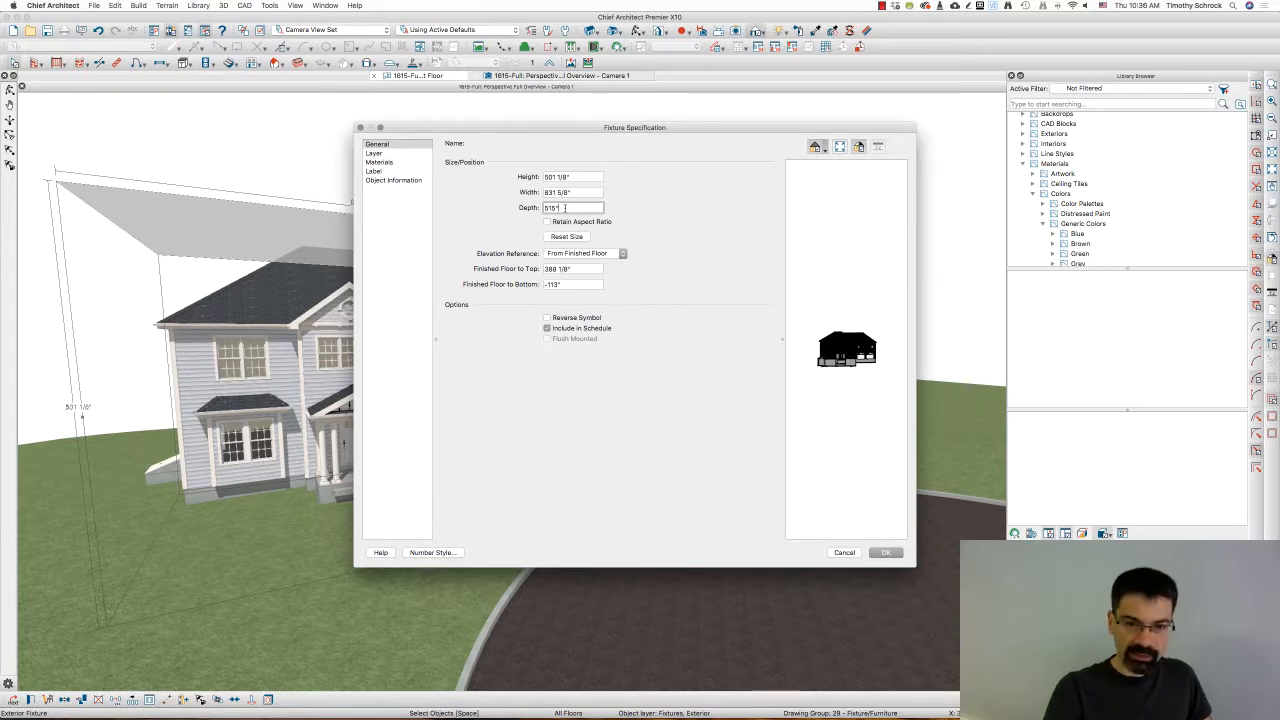
key("Tab")
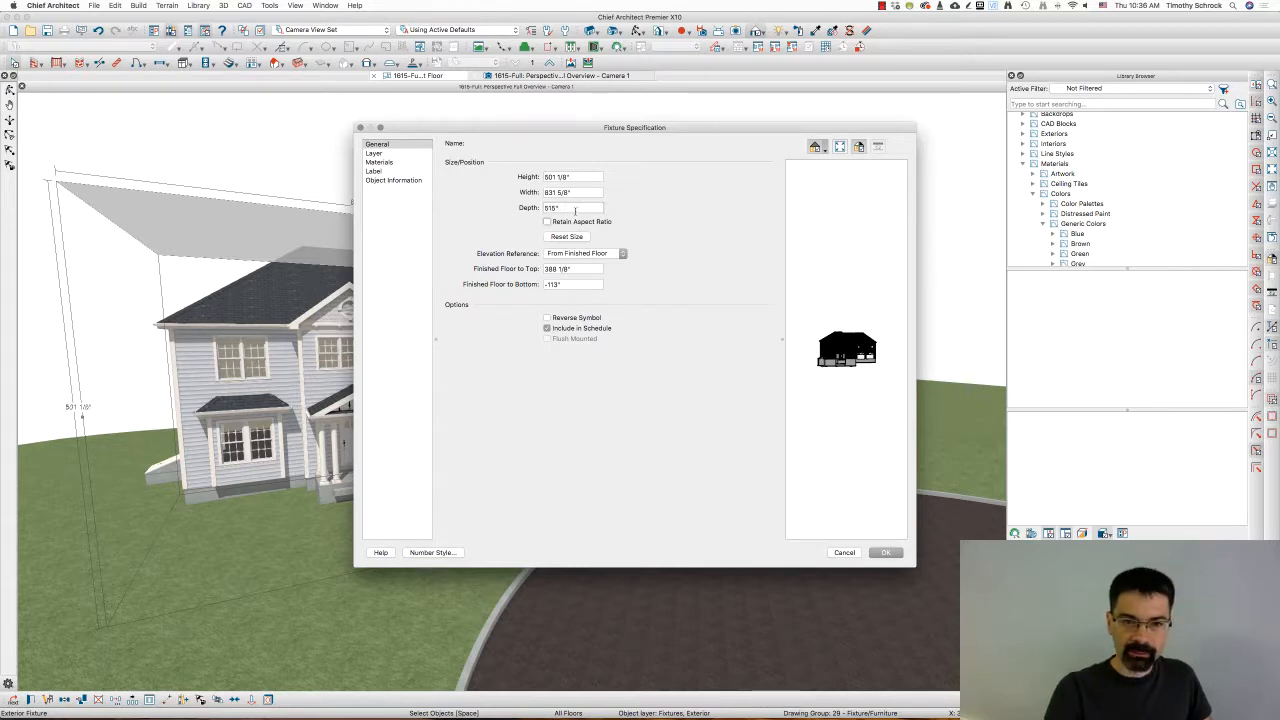
key("Tab")
key("Tab")
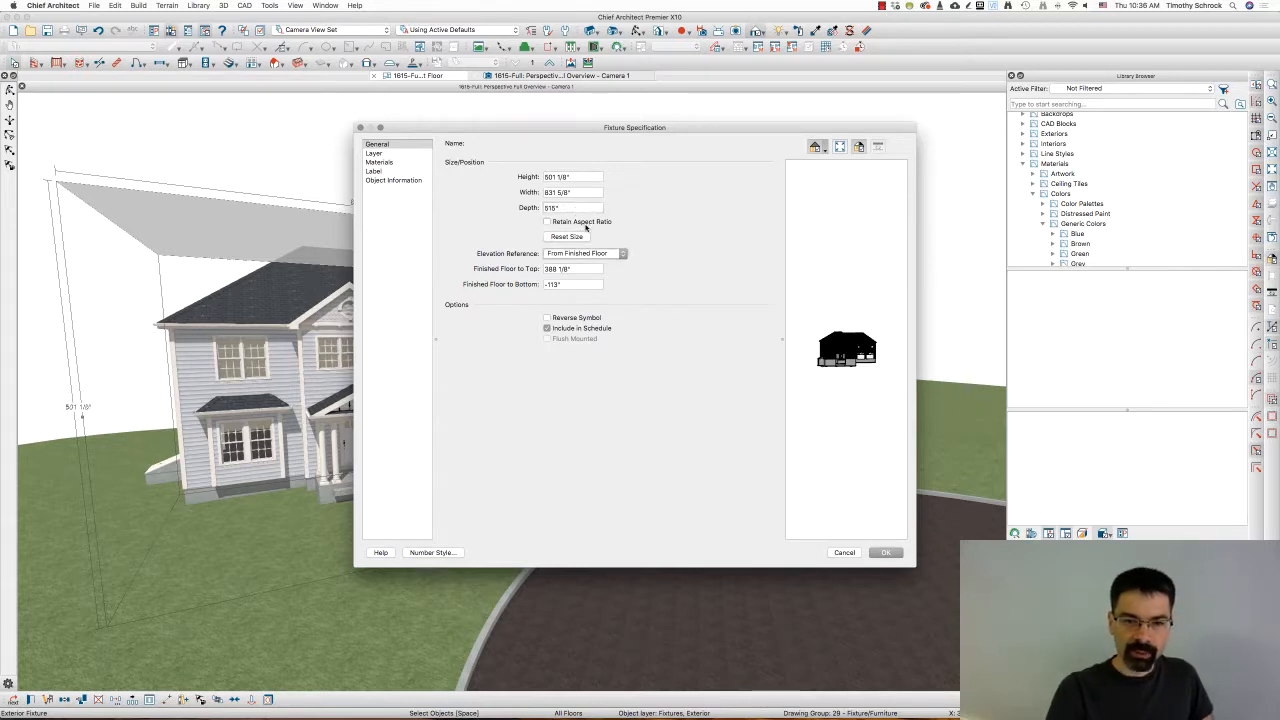
key("a")
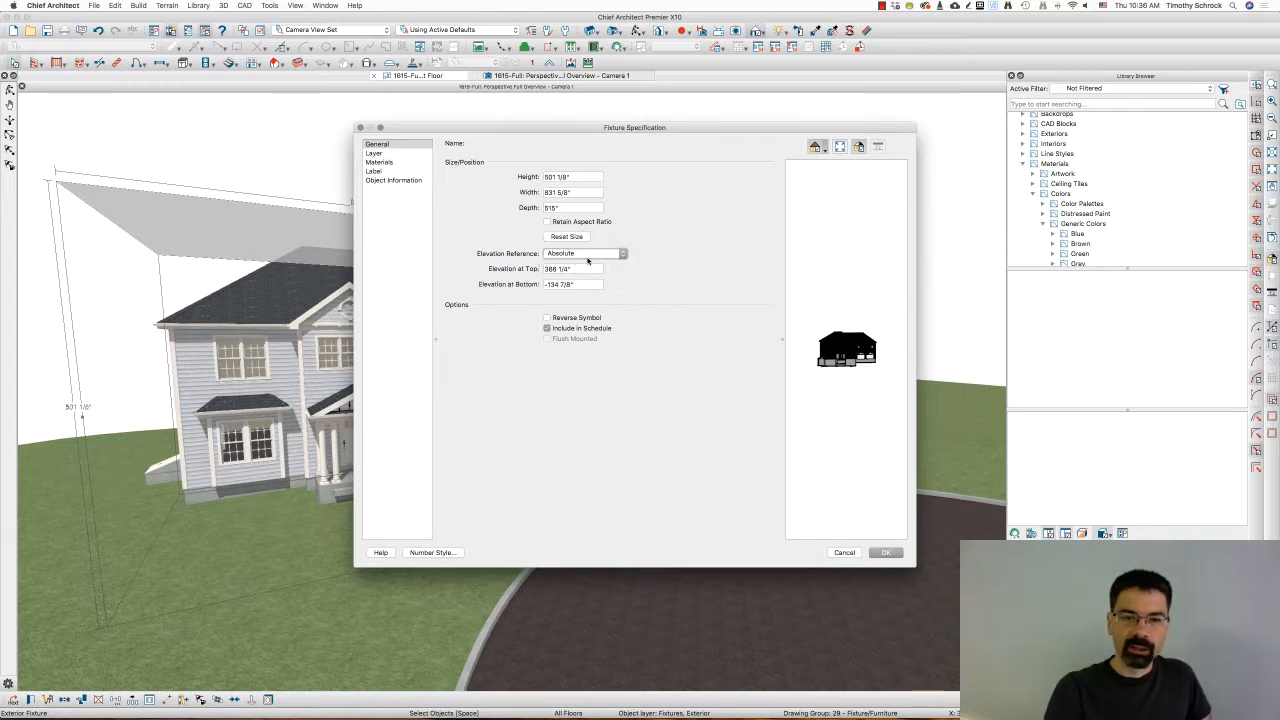
left_click(888, 553)
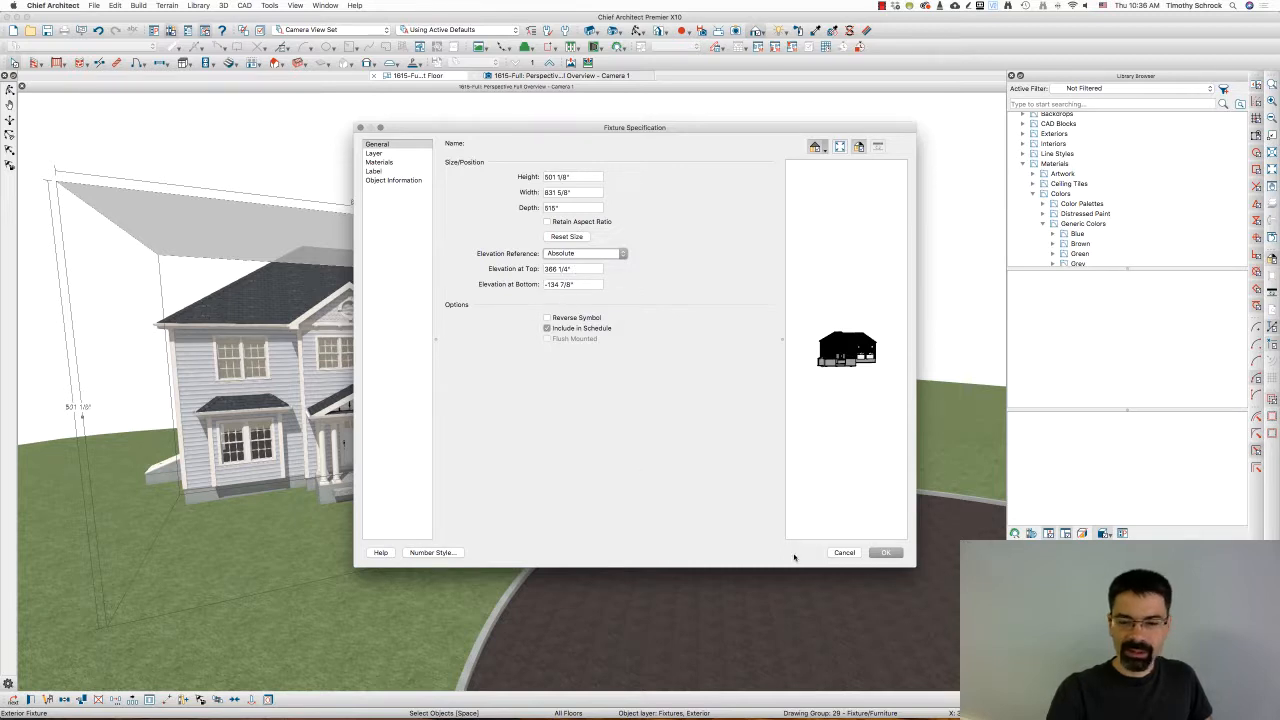
left_click(888, 553)
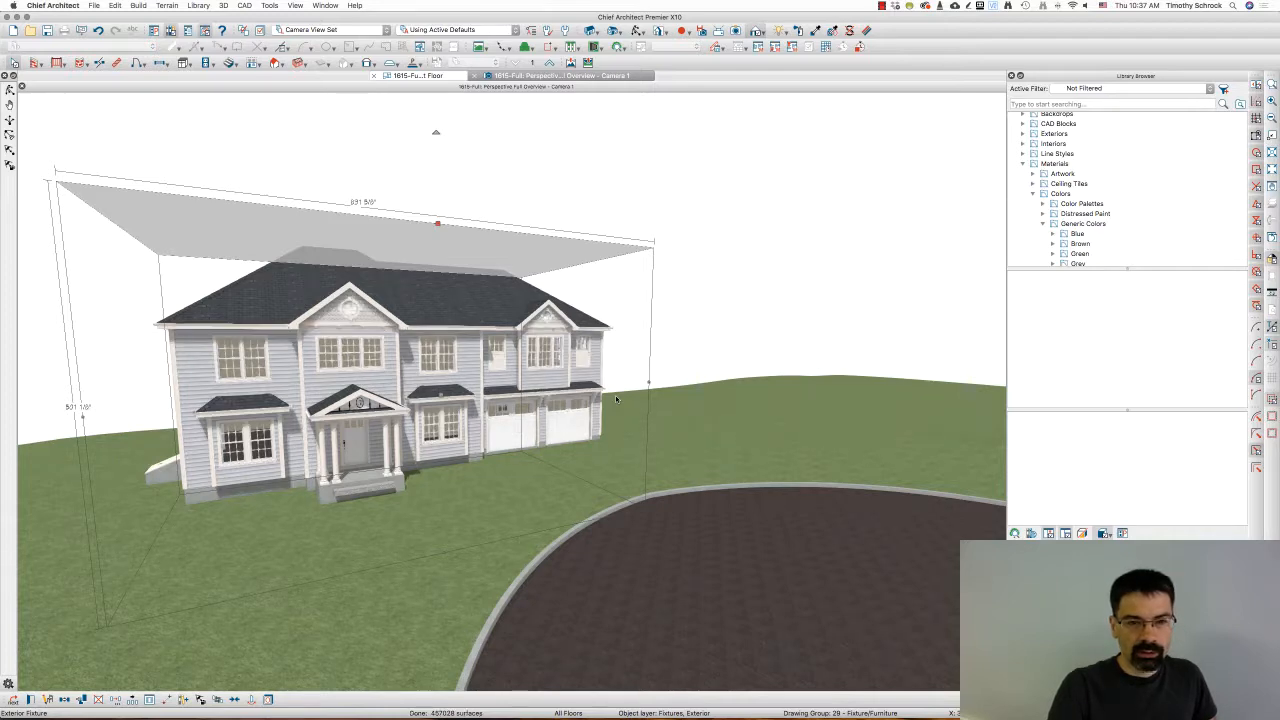
Tile the site plan and the perspective overview side by side, with the plan first and framed on lot #3.
key("shift+F7")
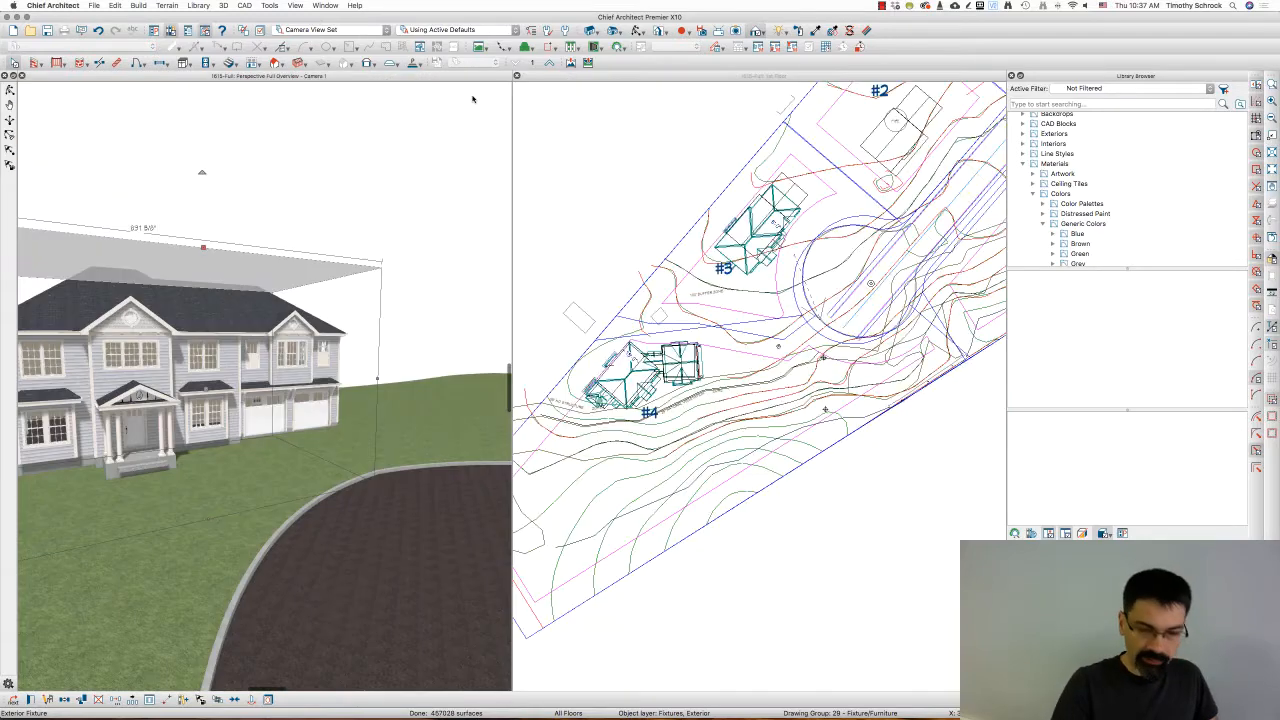
left_click(657, 177)
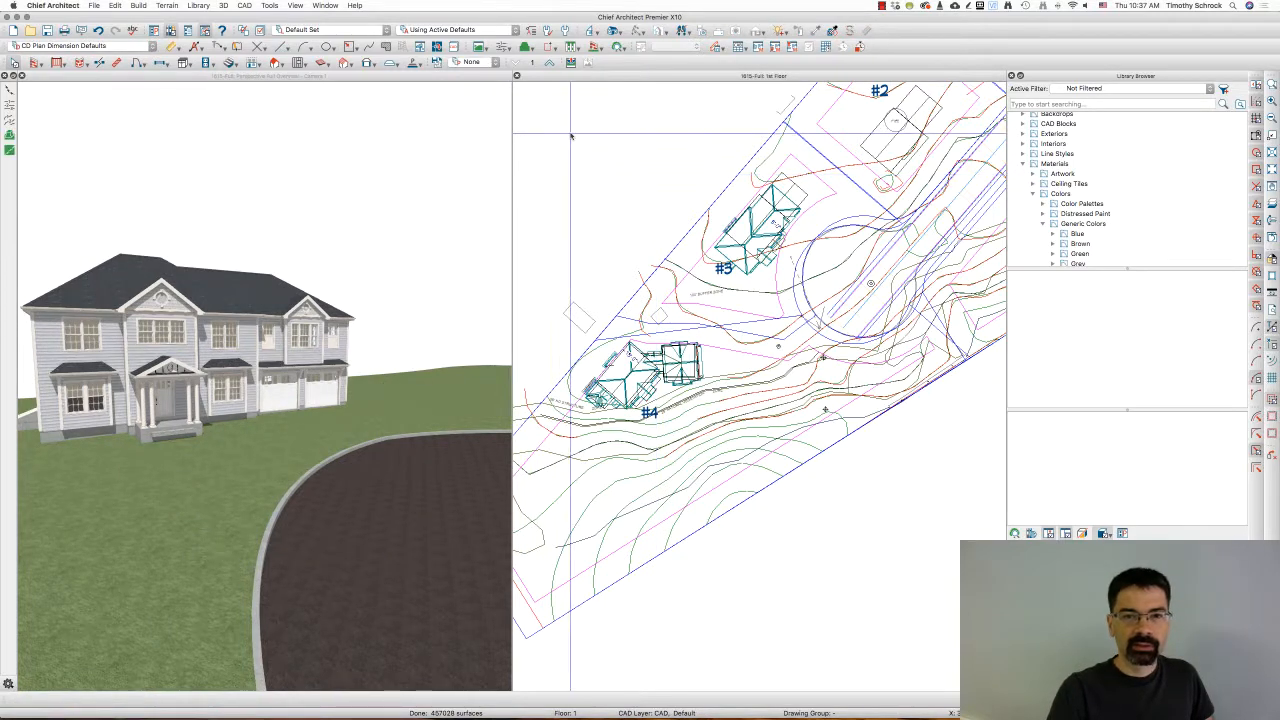
double_click(583, 79)
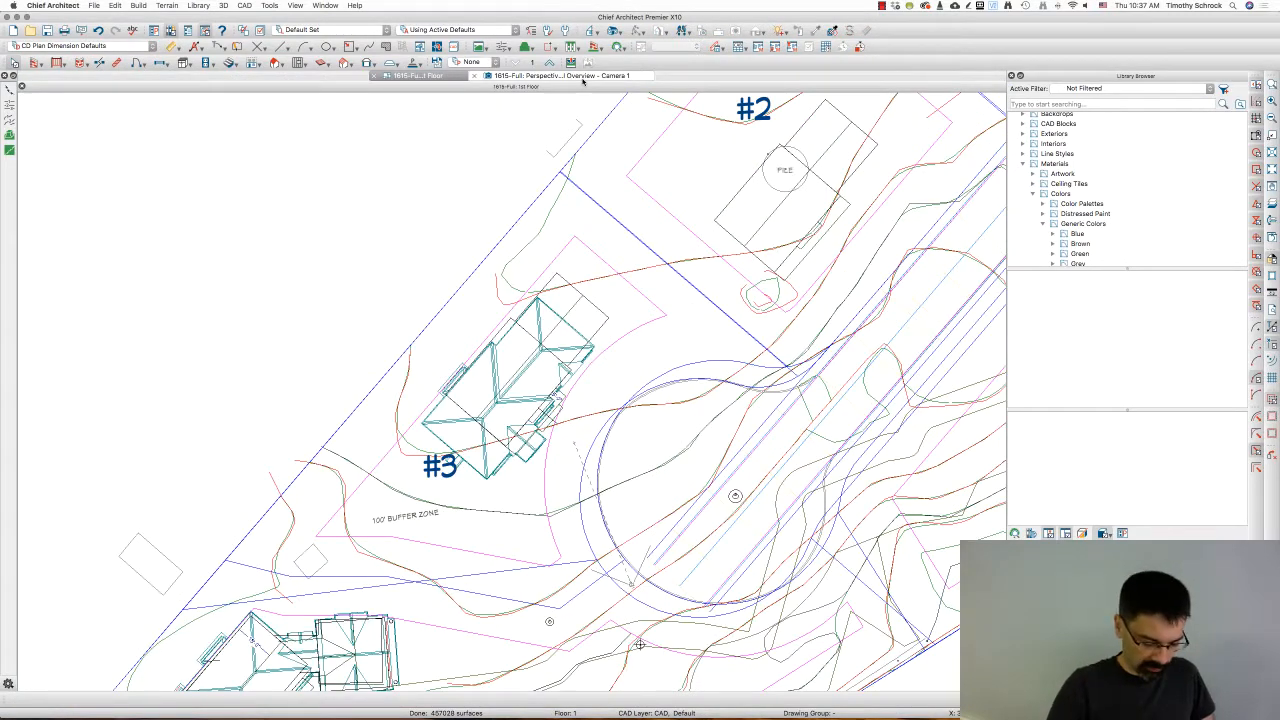
key("shift+F7")
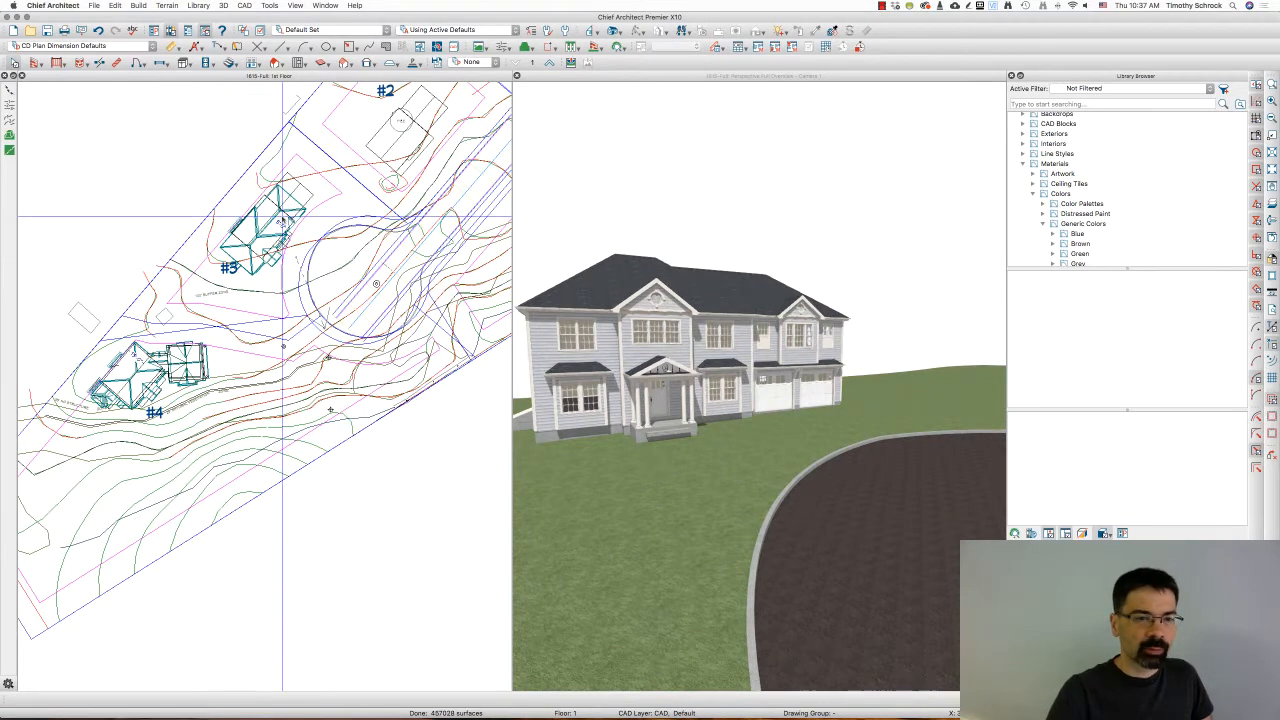
scroll(296, 236, "up", 4)
scroll(318, 258, "up", 2)
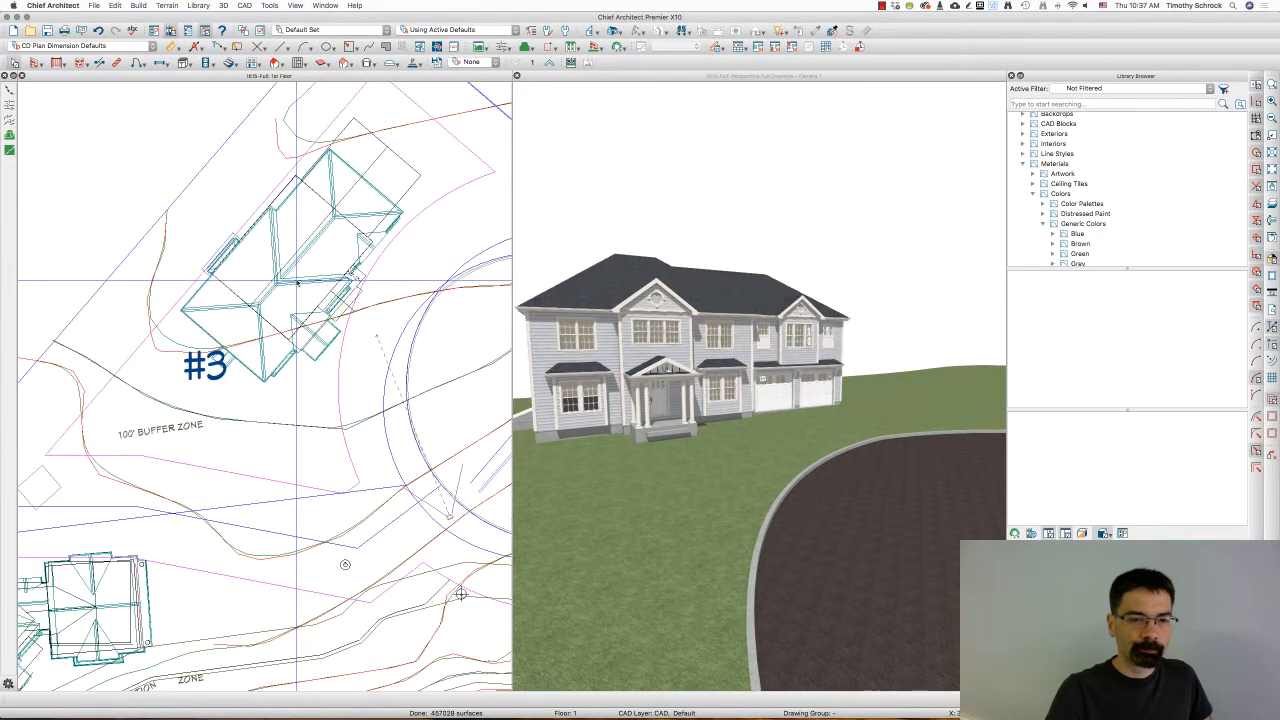
left_click(381, 310)
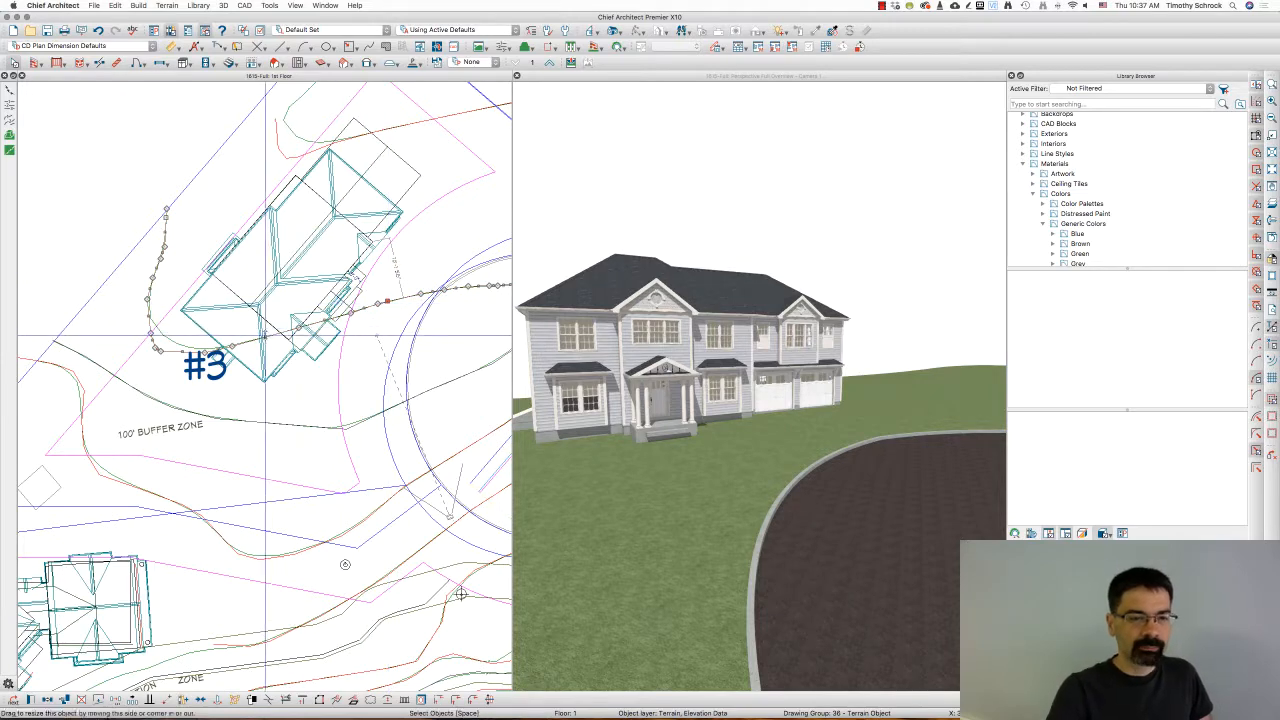
key("Escape")
key("l")
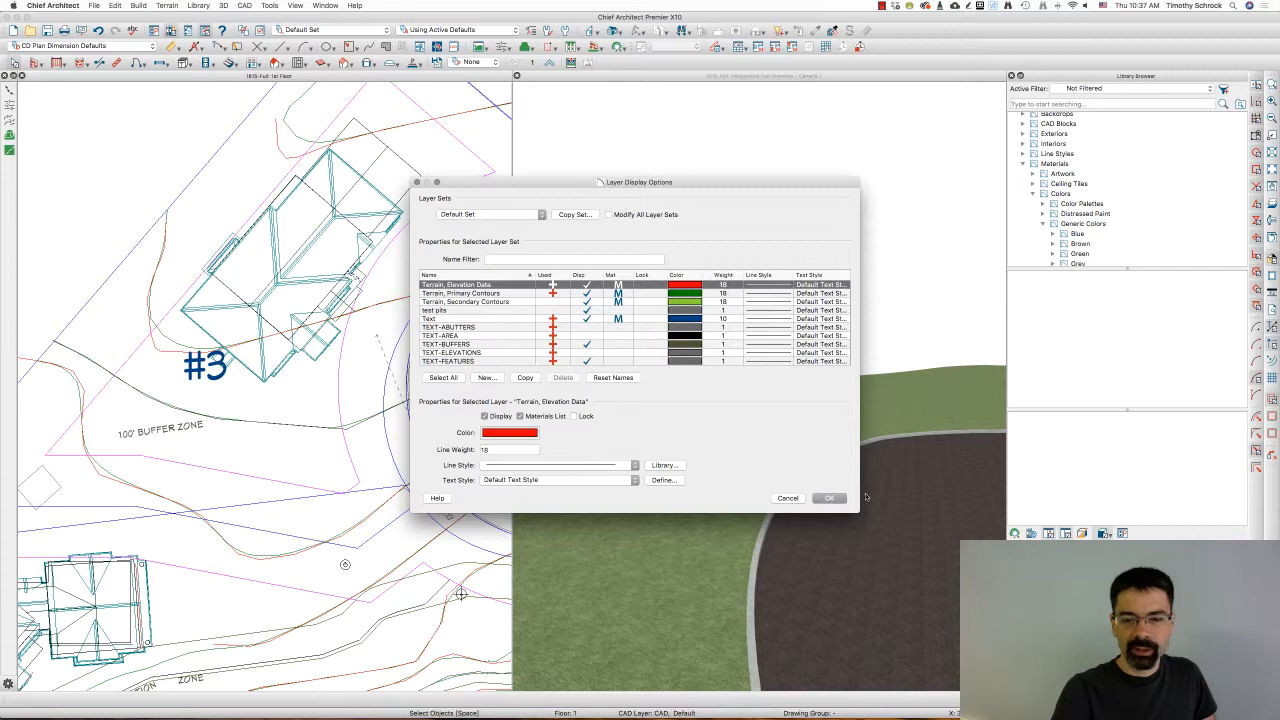
left_click(788, 497)
Disconnect edges of the existing terrain elevation line on both sides of the lot #3 house, near the road and near the #3 label.
left_click(402, 298)
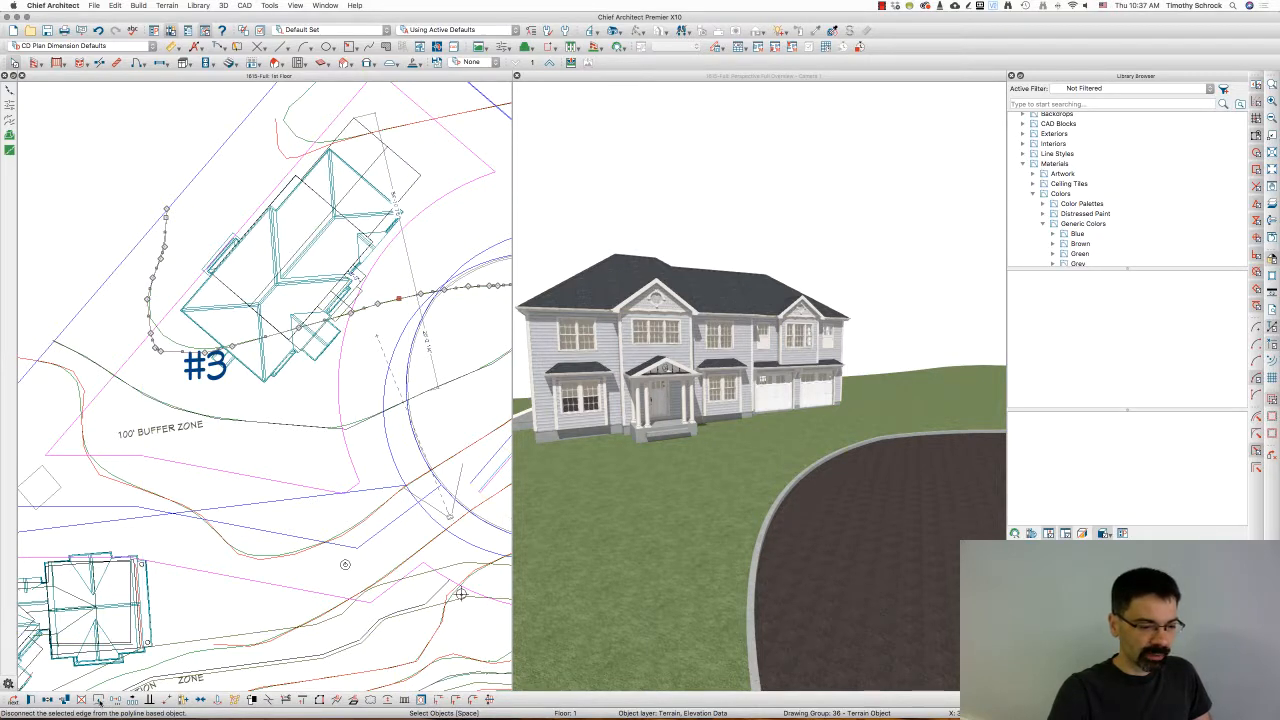
left_click(98, 700)
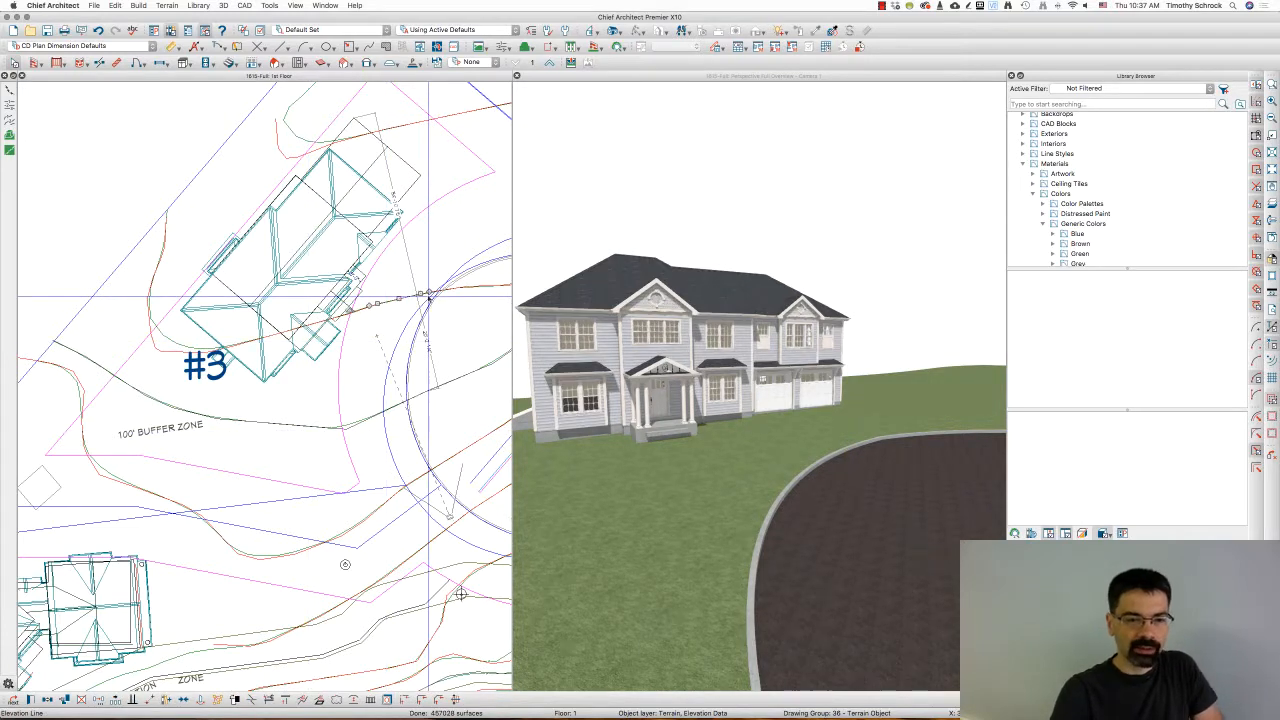
key("Escape")
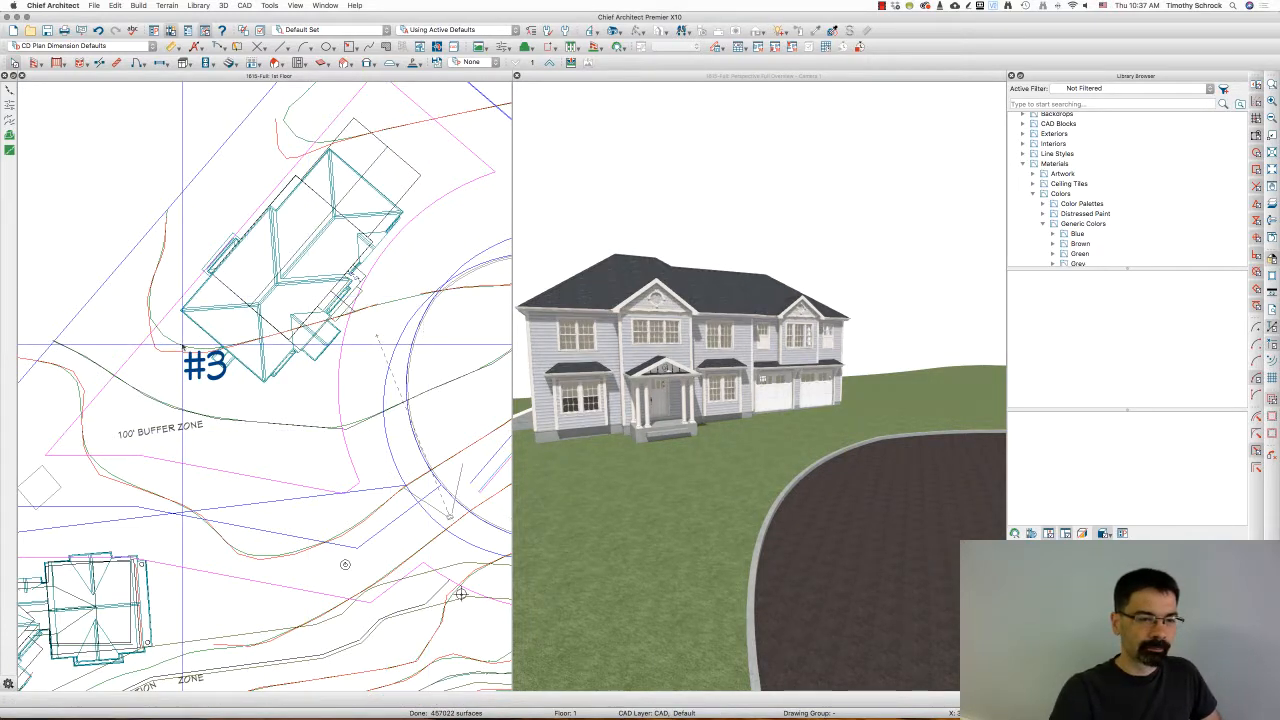
left_click(166, 354)
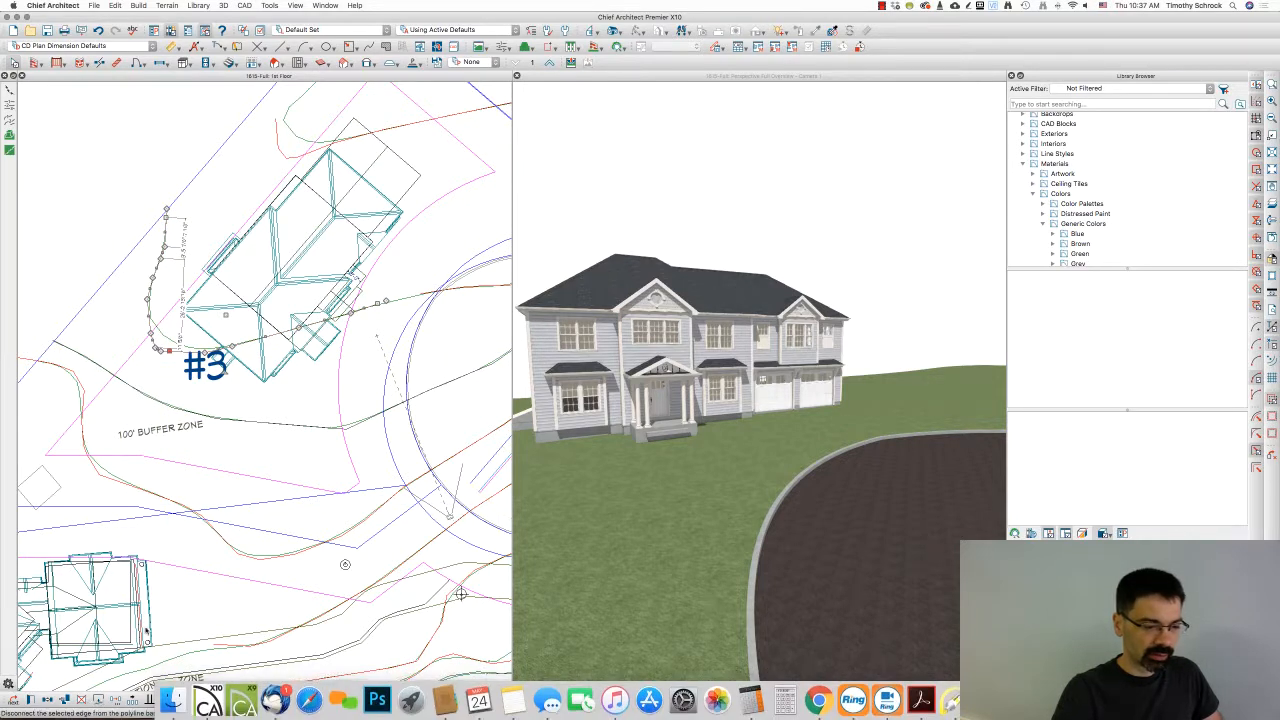
left_click(132, 699)
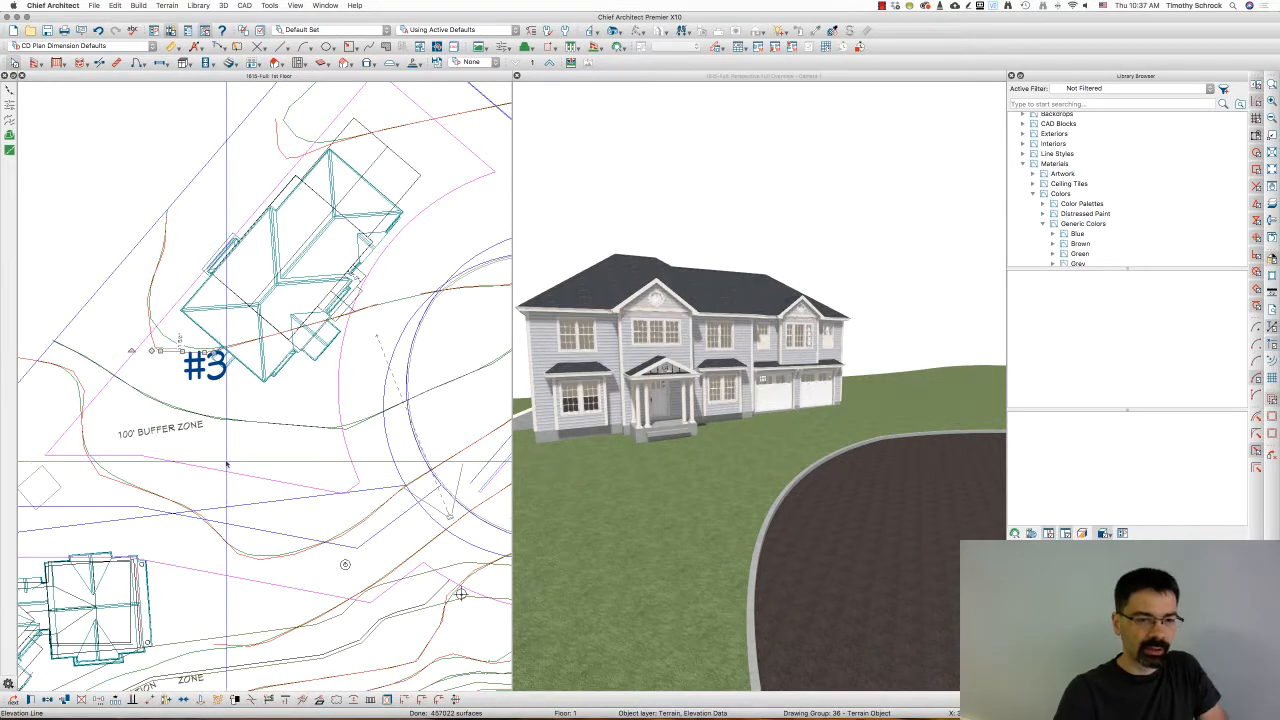
Delete the detached elevation line pieces beside the #3 label and running beneath the lot #3 house.
key("Delete")
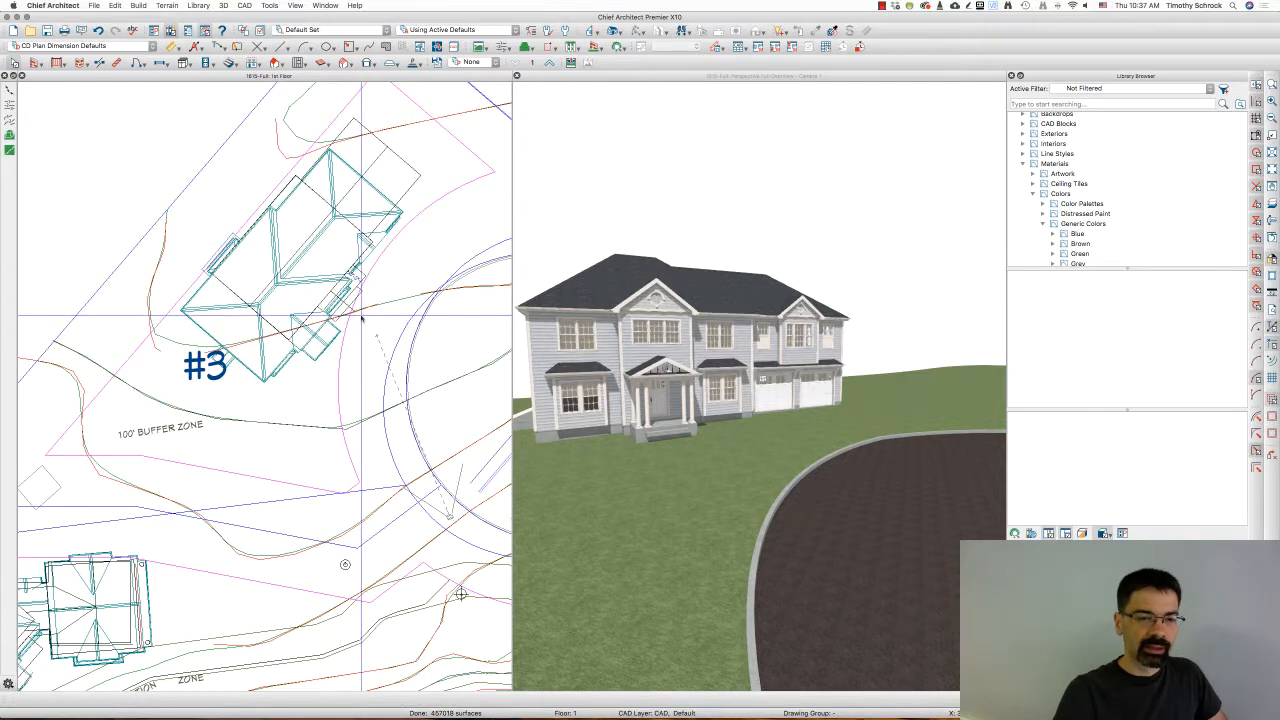
left_click(365, 312)
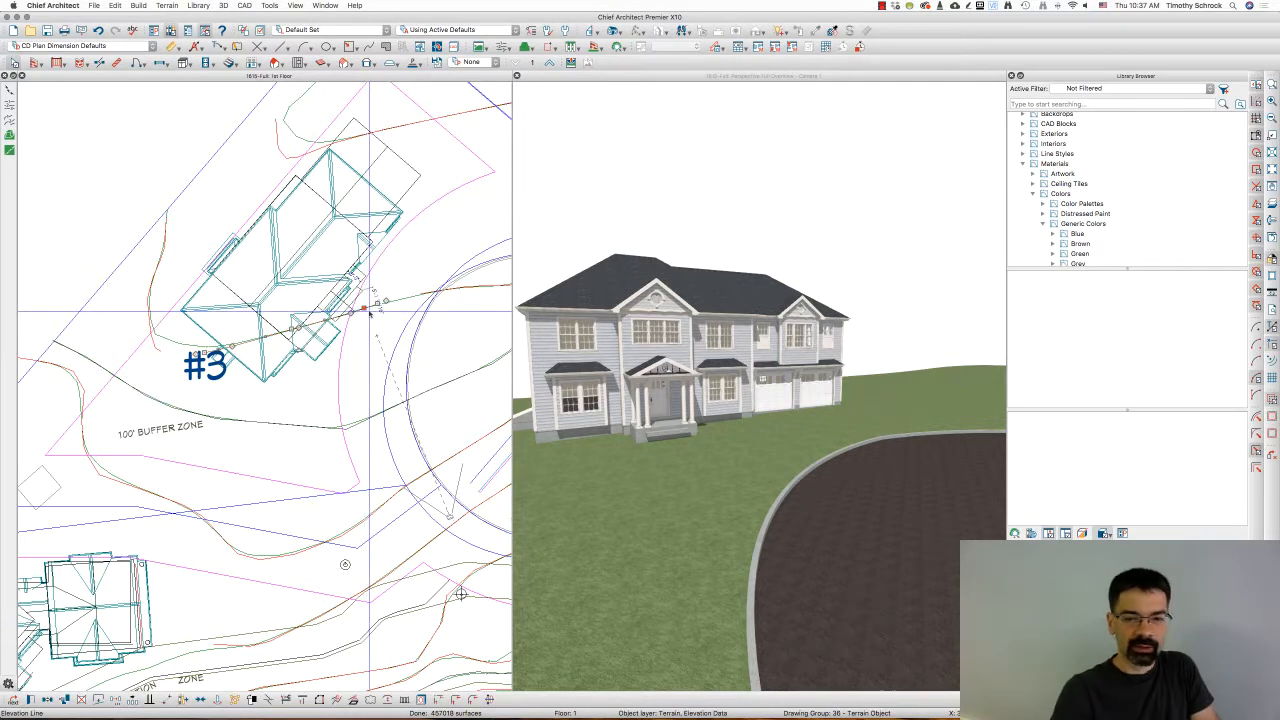
key("Delete")
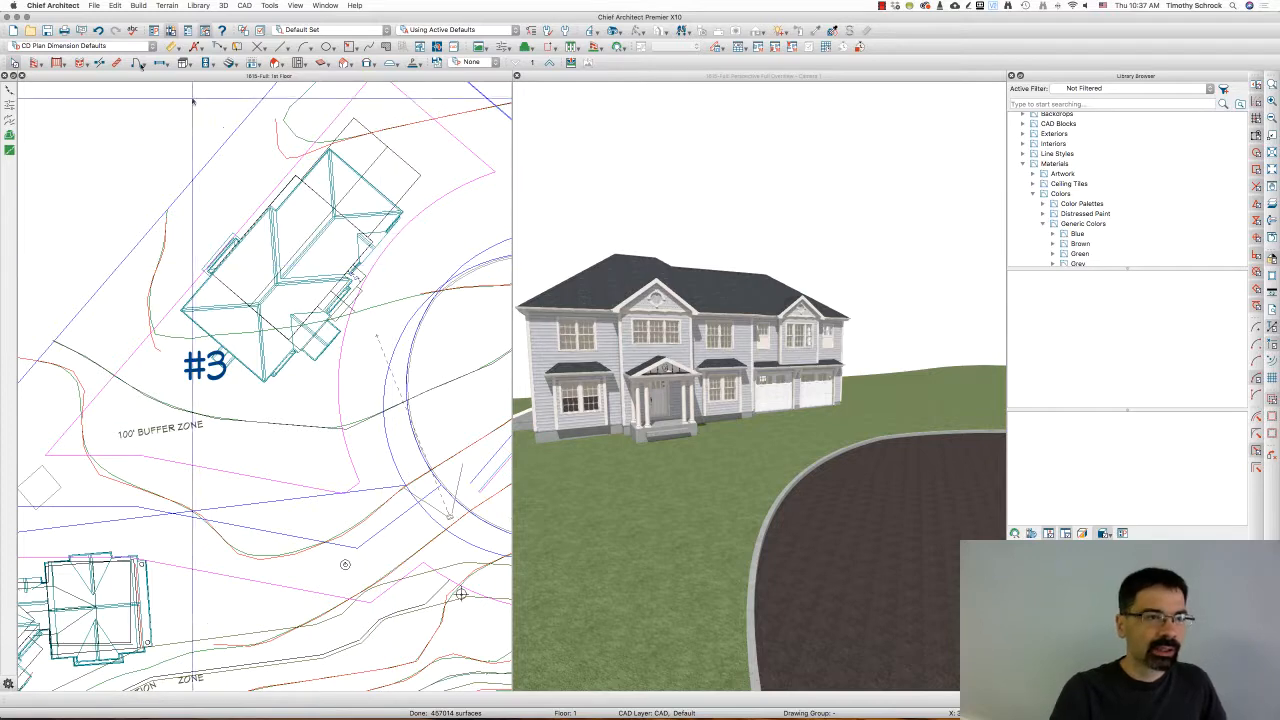
Draw a terrain elevation line along the garage front of the lot #3 house.
scroll(308, 151, "up", 5)
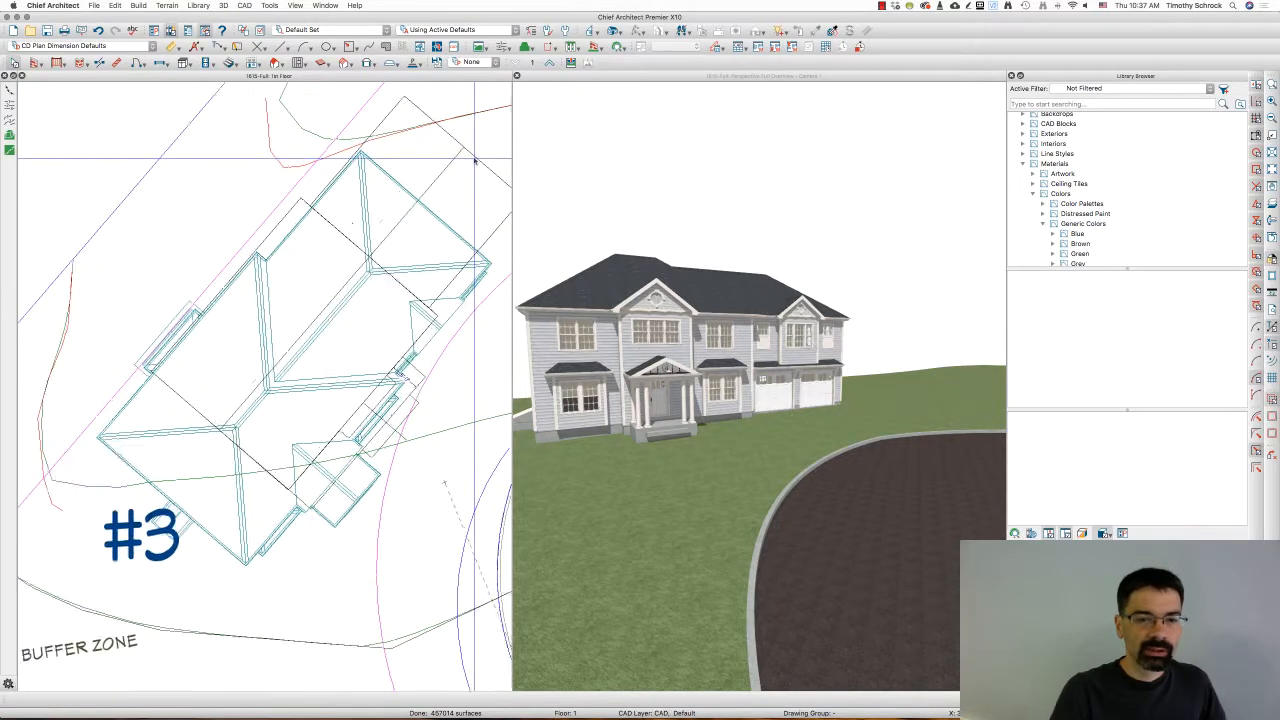
scroll(238, 226, "down", 4)
scroll(238, 226, "up", 3)
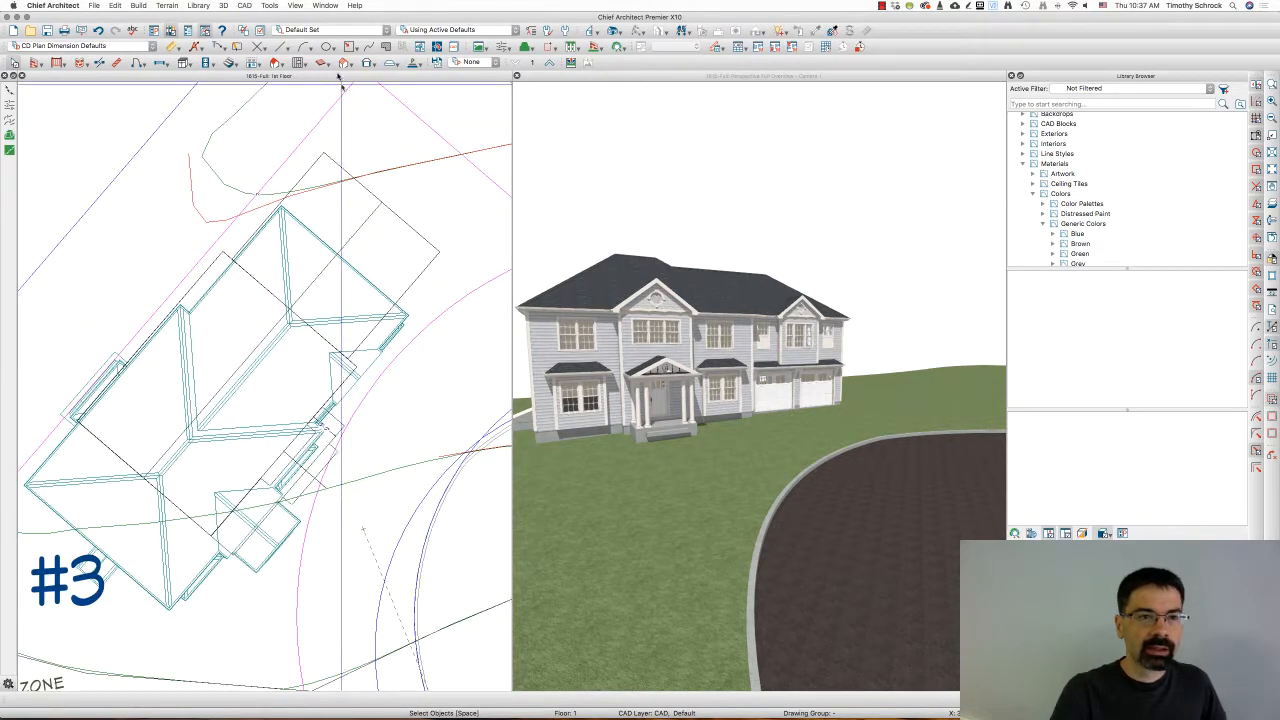
left_click(501, 50)
scroll(318, 390, "up", 2)
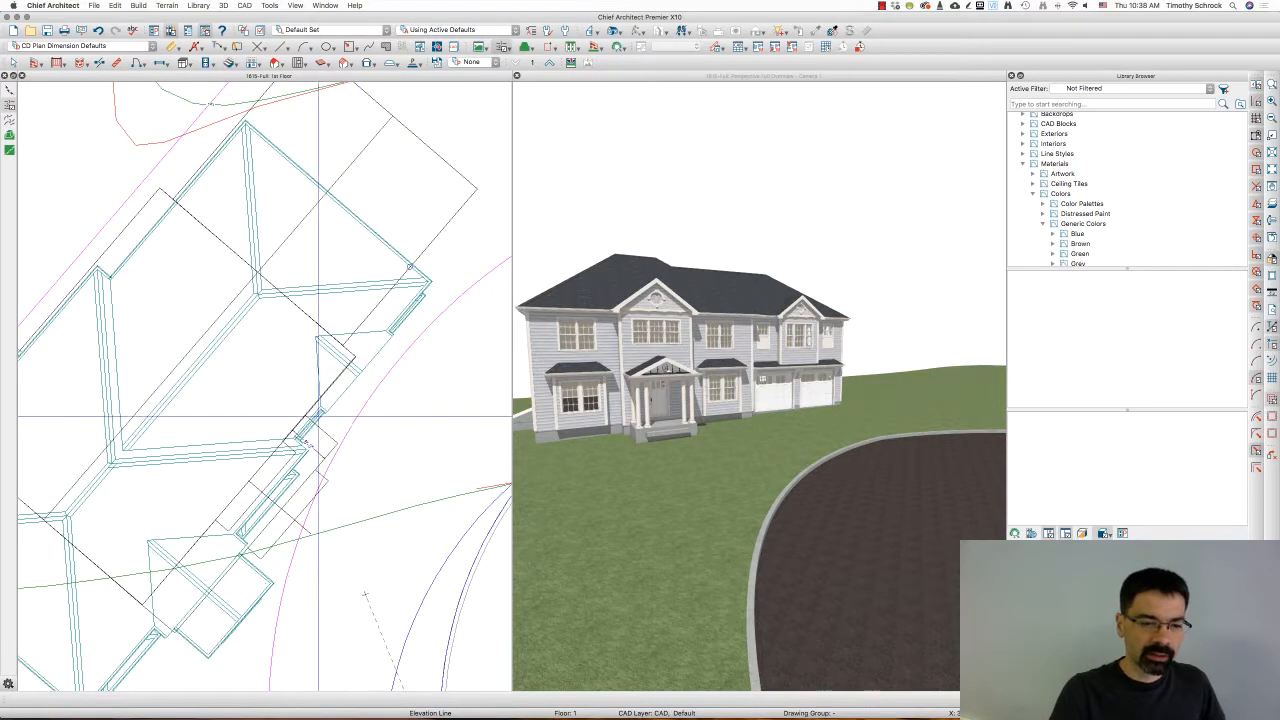
scroll(300, 427, "up", 1)
left_click_drag(294, 440, 455, 257)
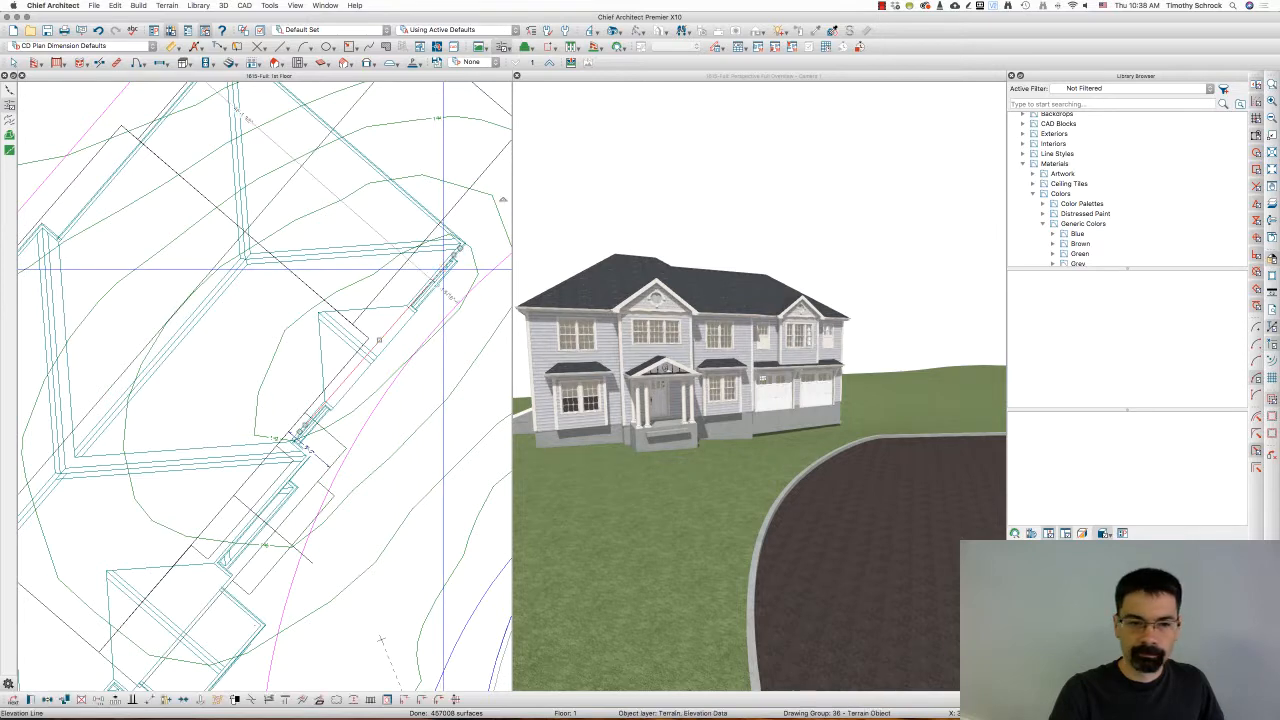
Set the garage-front elevation line to 2352", matching the elevation of the existing line at the road.
double_click(444, 272)
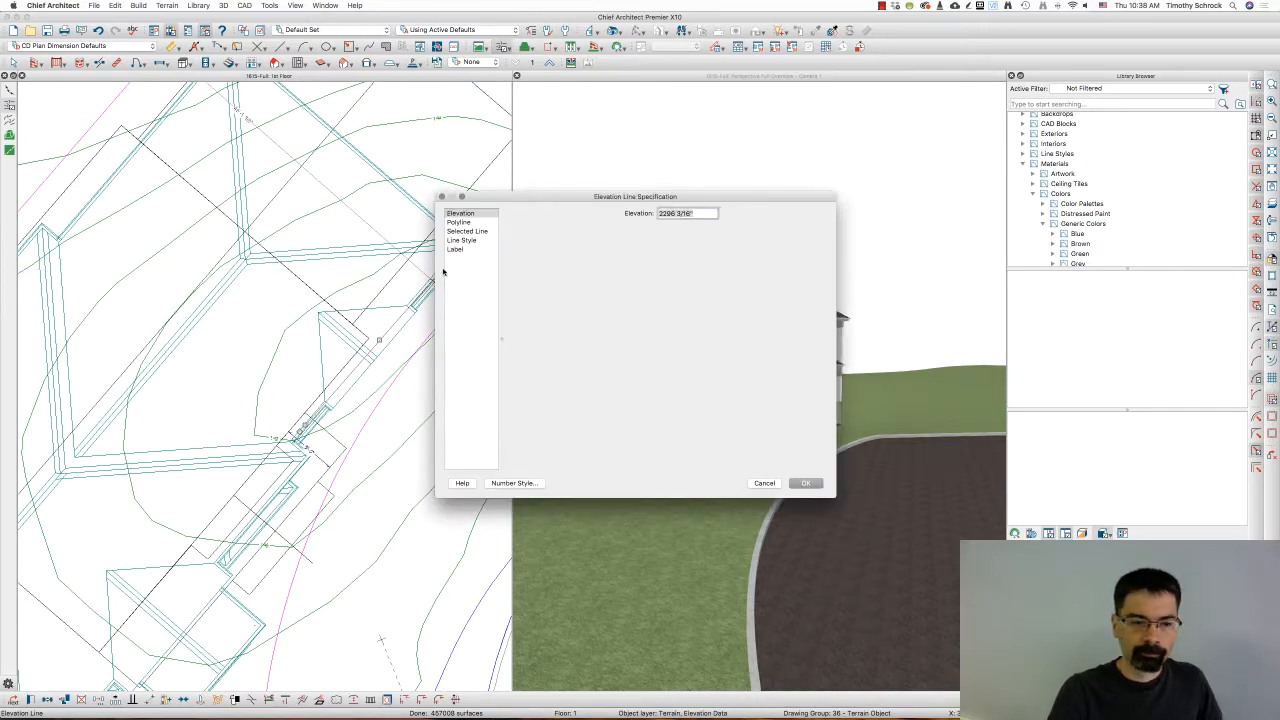
key("Return")
scroll(480, 388, "down", 5)
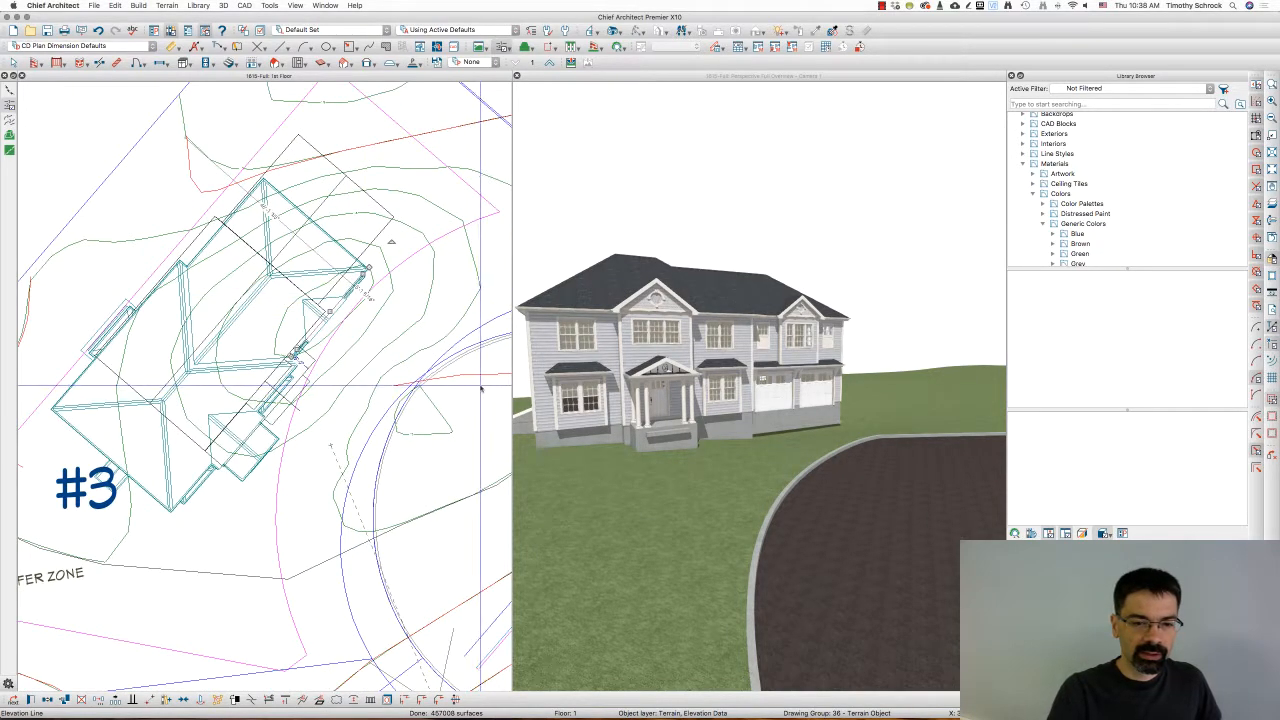
double_click(479, 382)
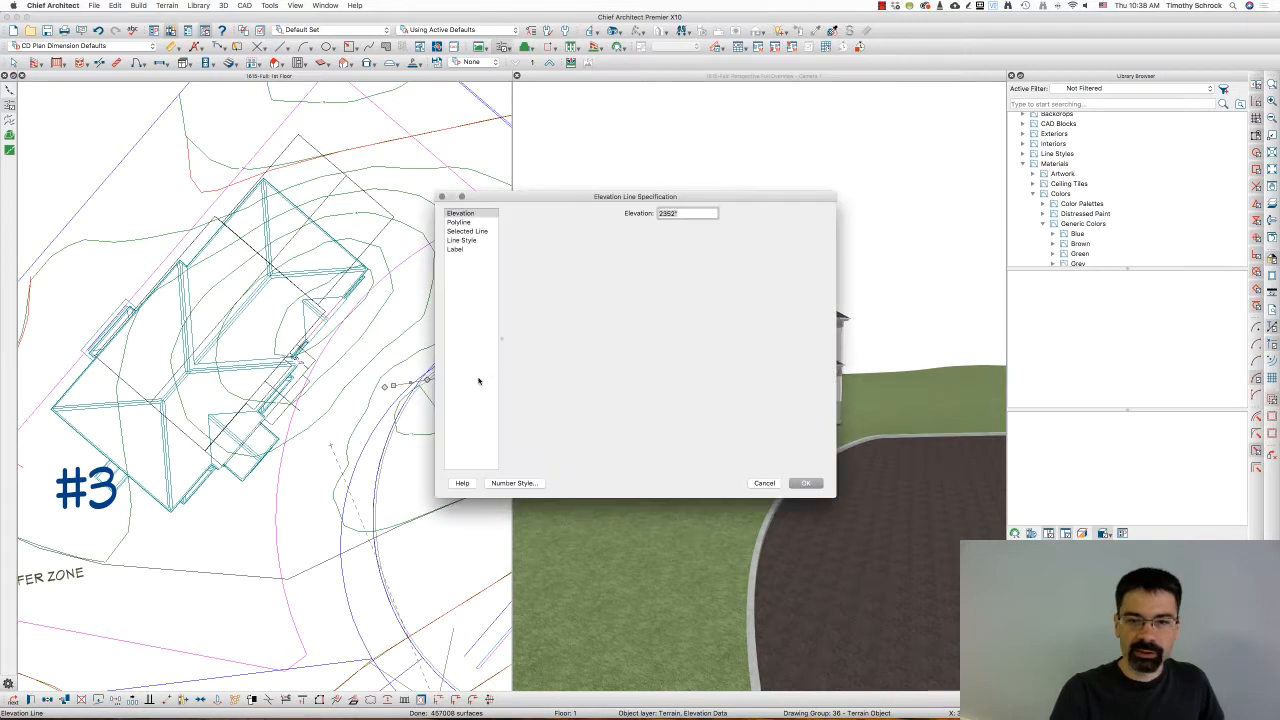
key("Return")
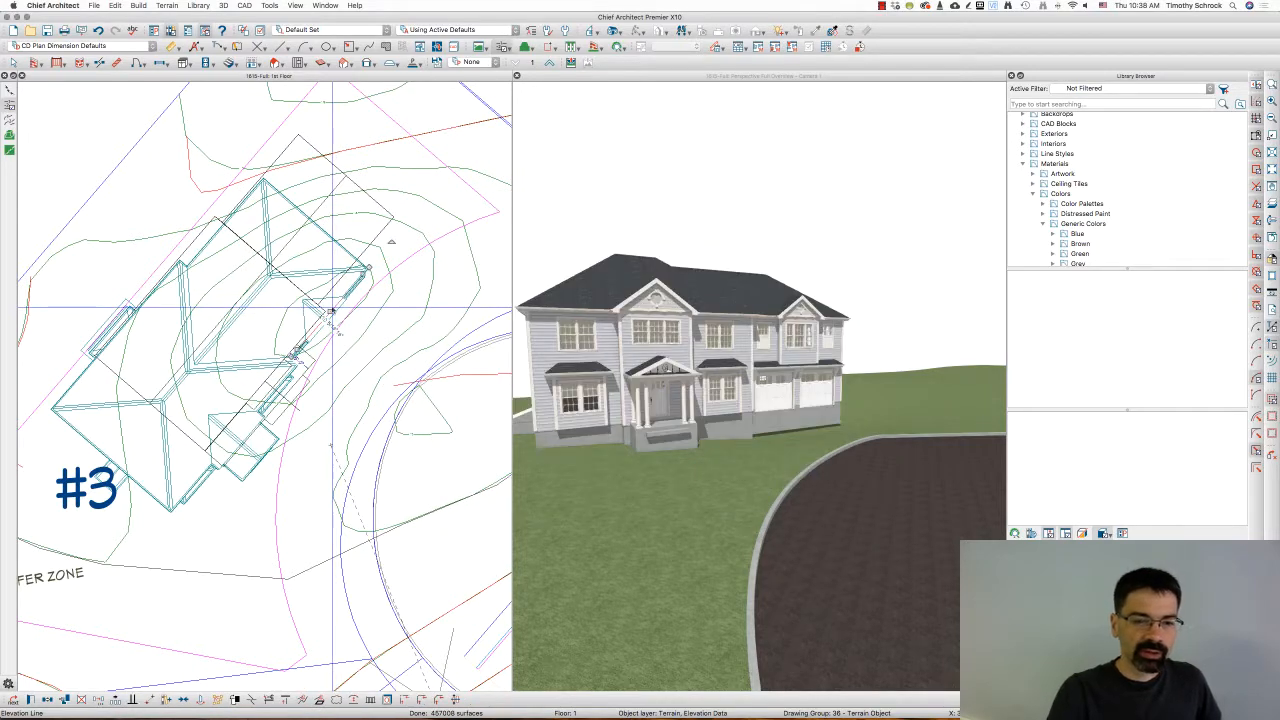
double_click(331, 311)
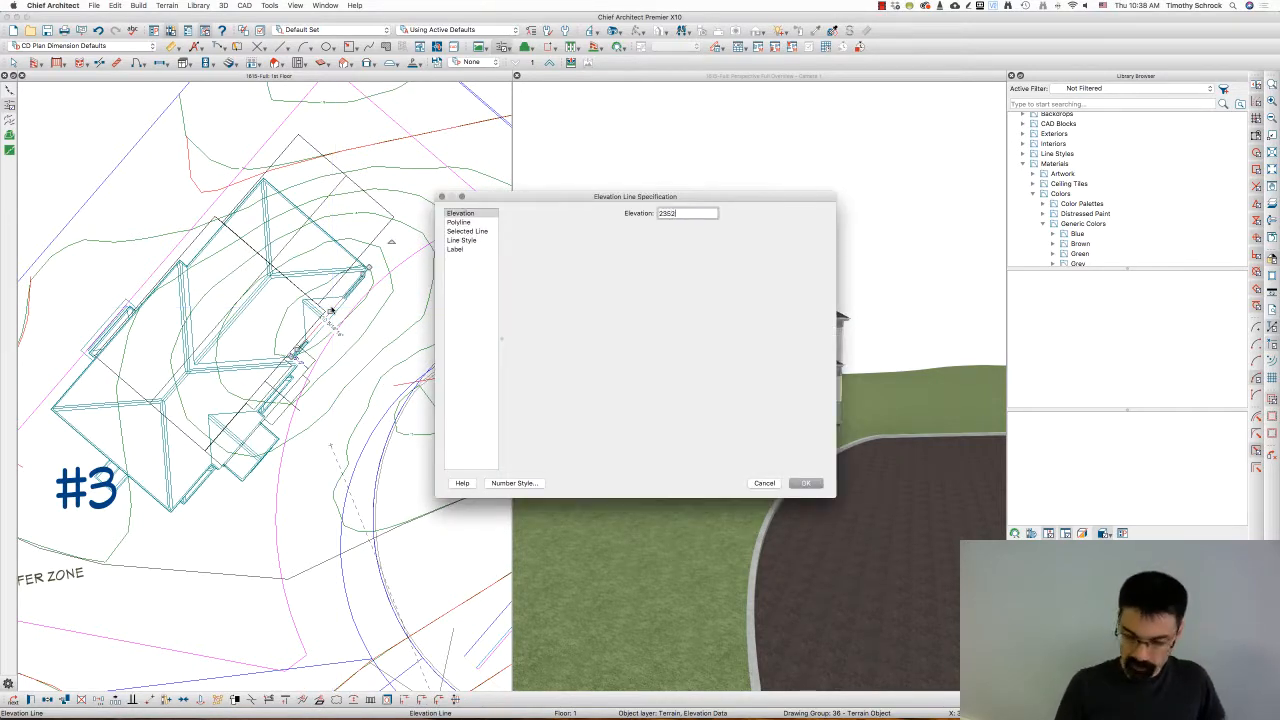
key("Return")
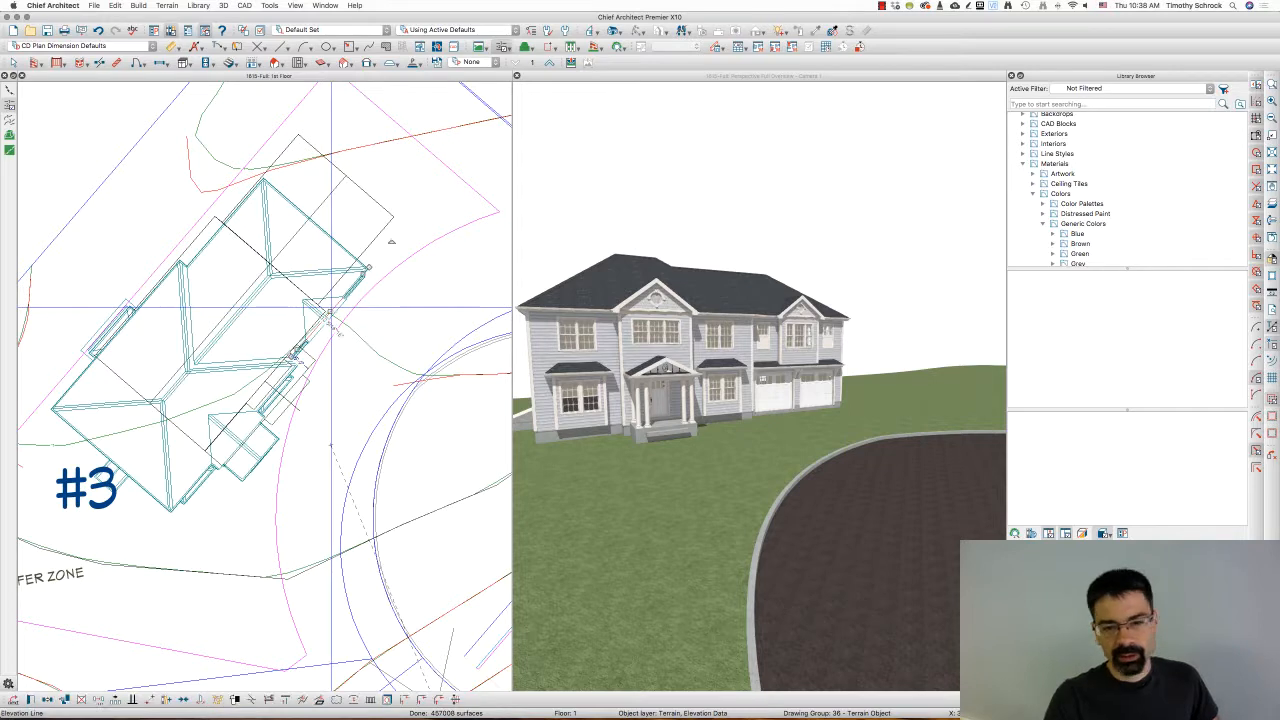
Fine-tune the garage-front elevation line, trying 2360" and settling on 2358".
double_click(330, 312)
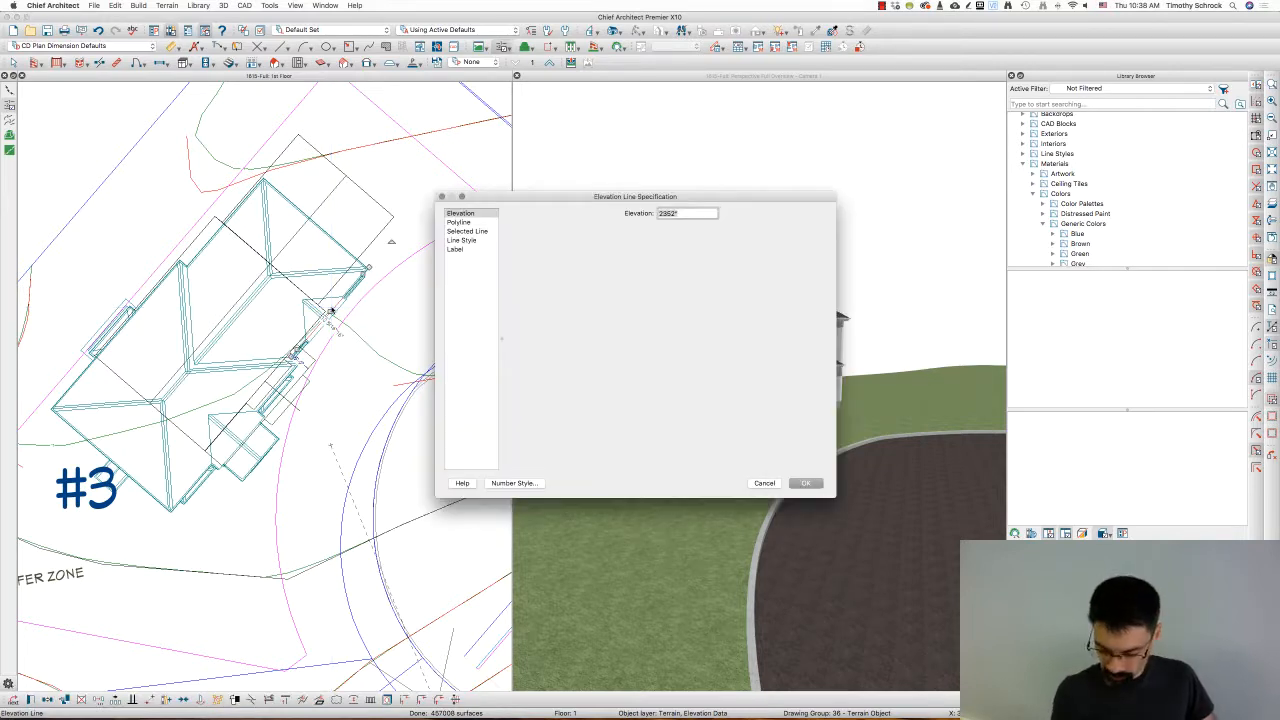
type("236")
key("Return")
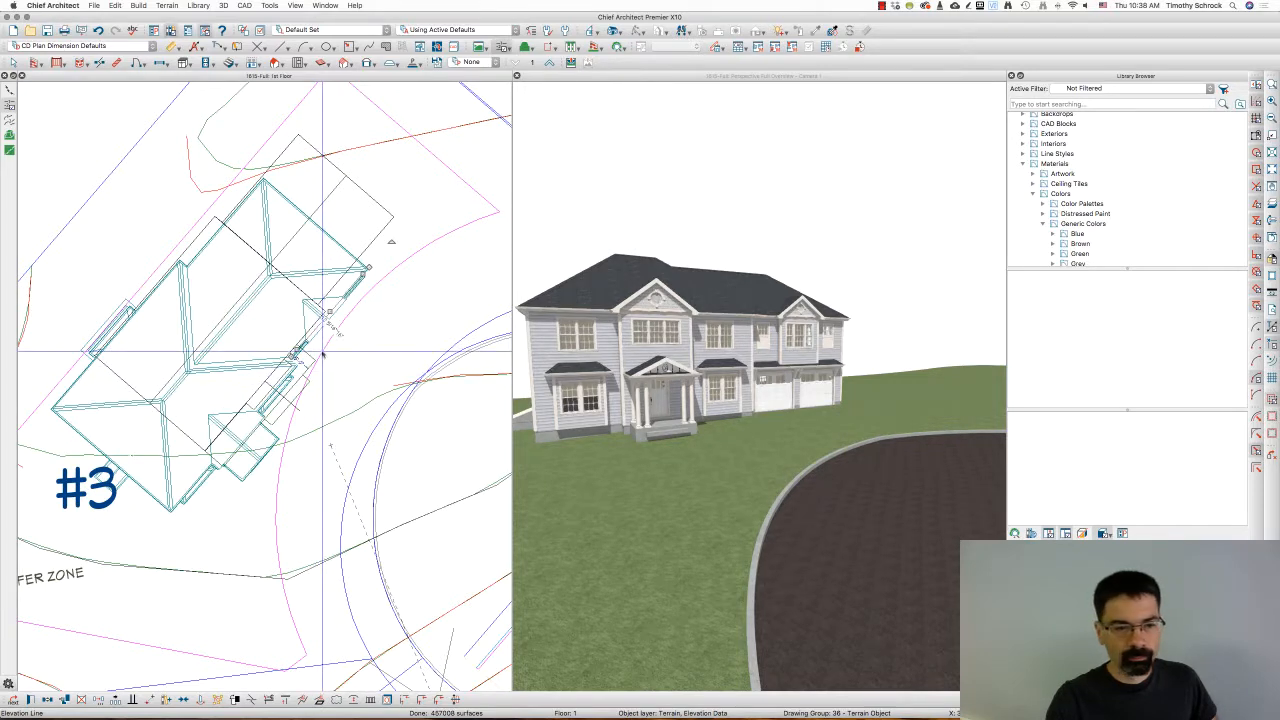
double_click(328, 314)
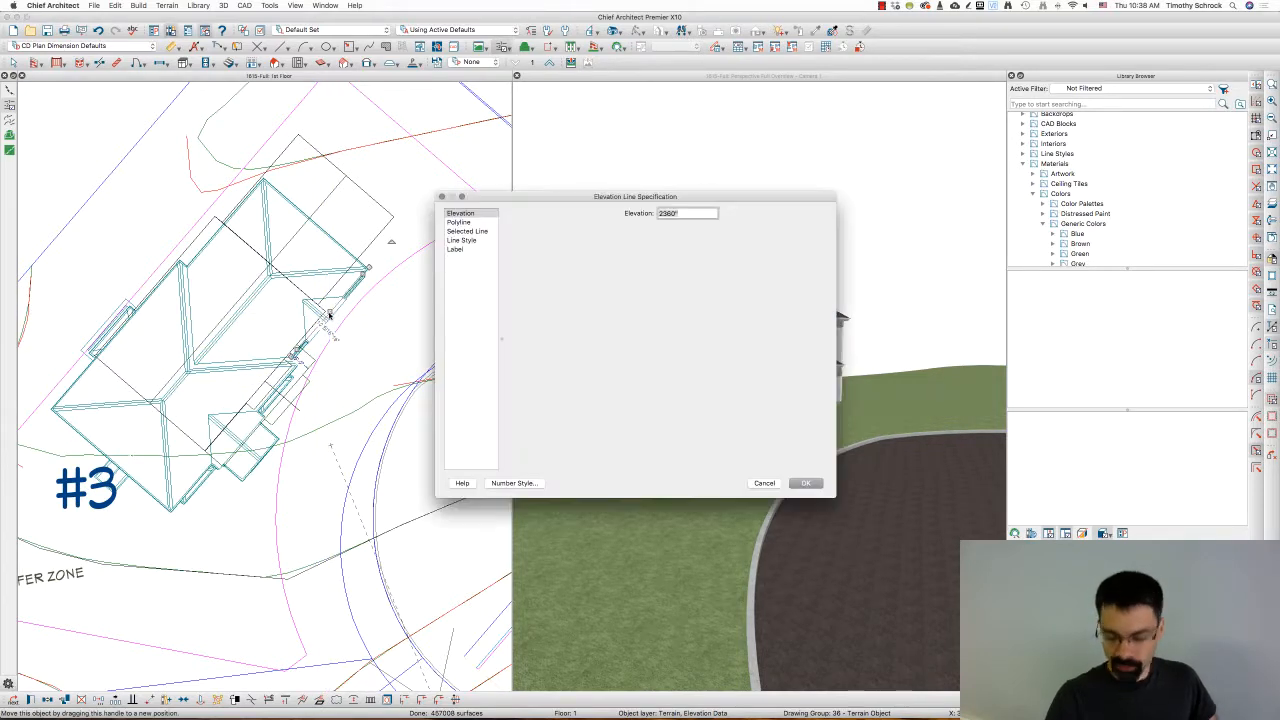
type("2358")
key("Return")
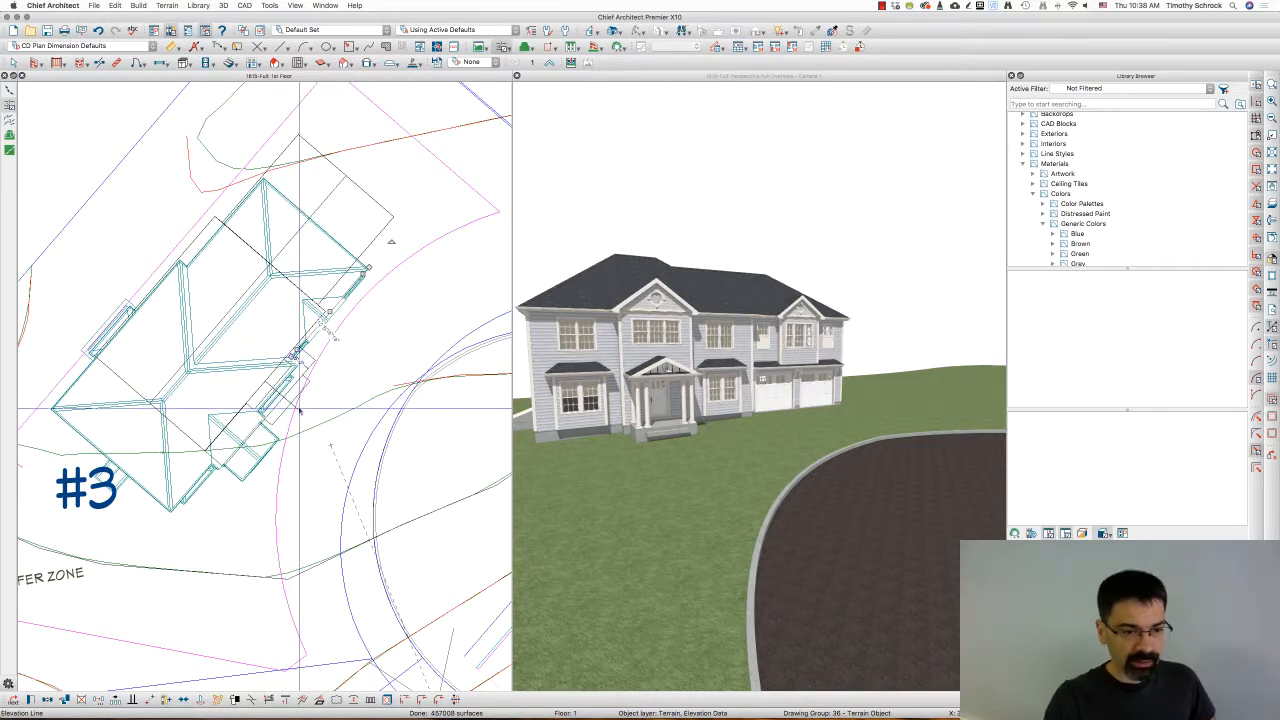
Draw two more terrain elevation lines, one across the front porch and one along the rear wall of the lot #3 house.
left_click(263, 462)
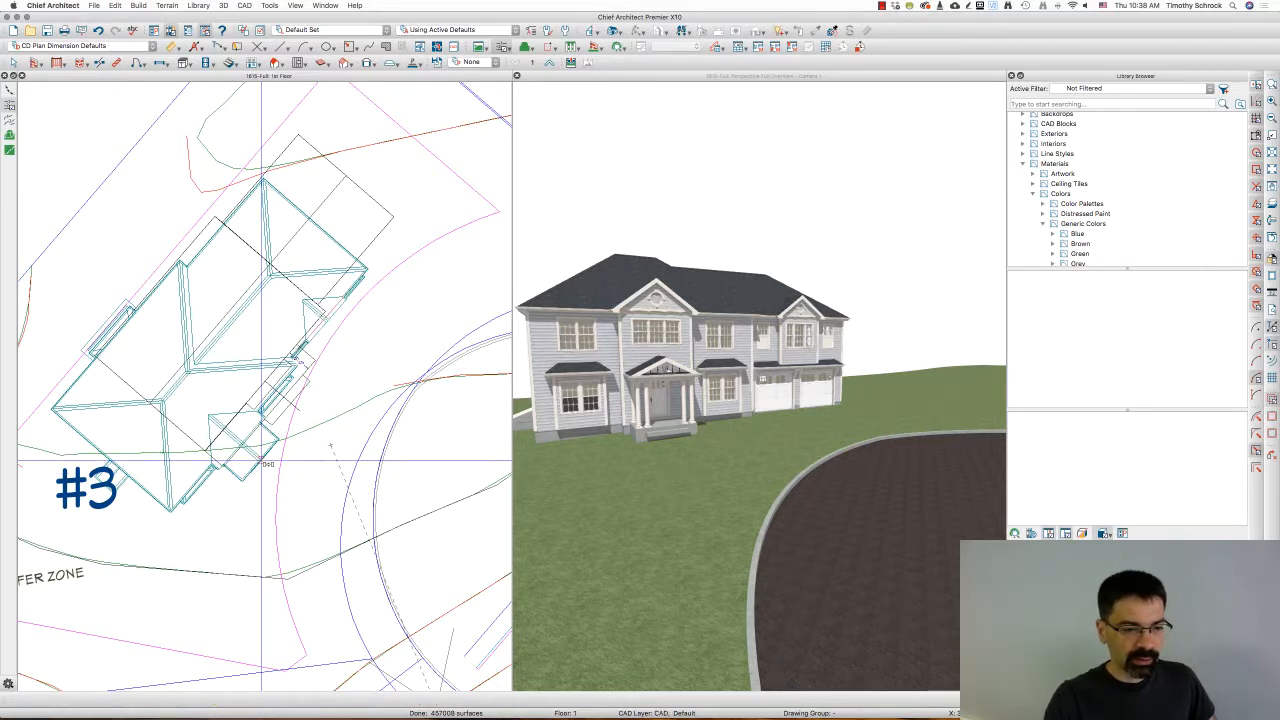
left_click(270, 462)
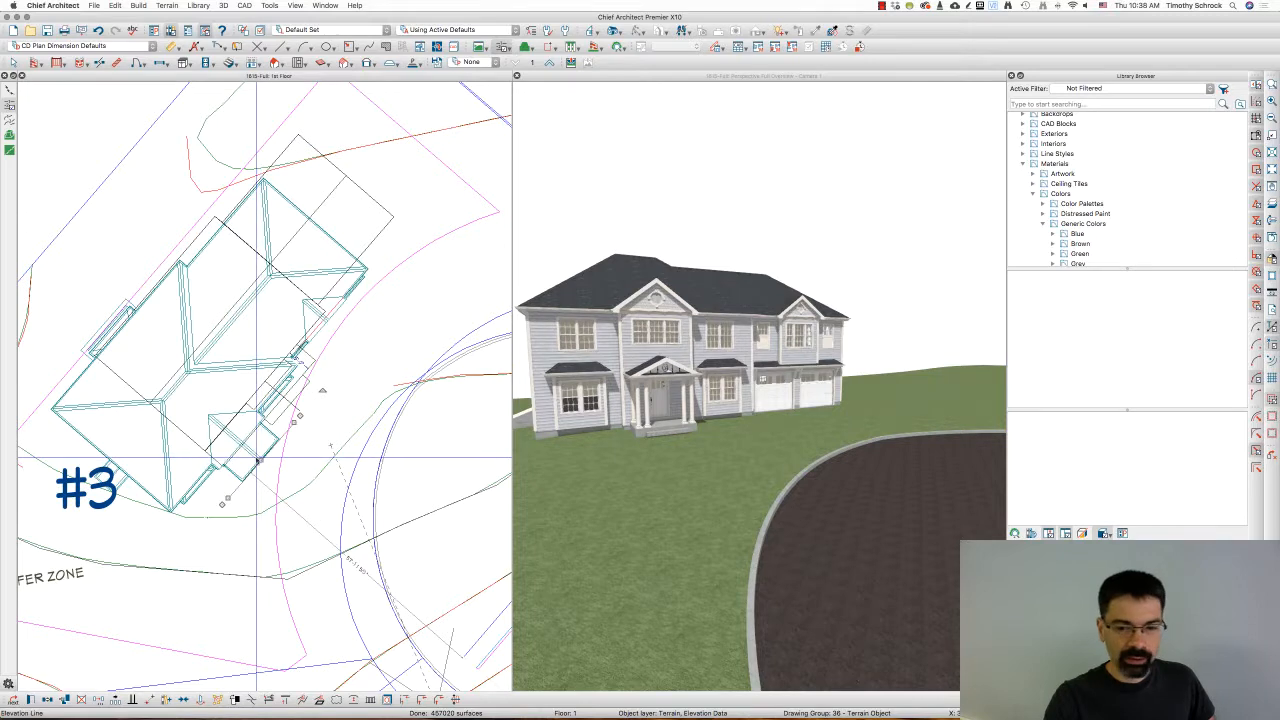
double_click(271, 463)
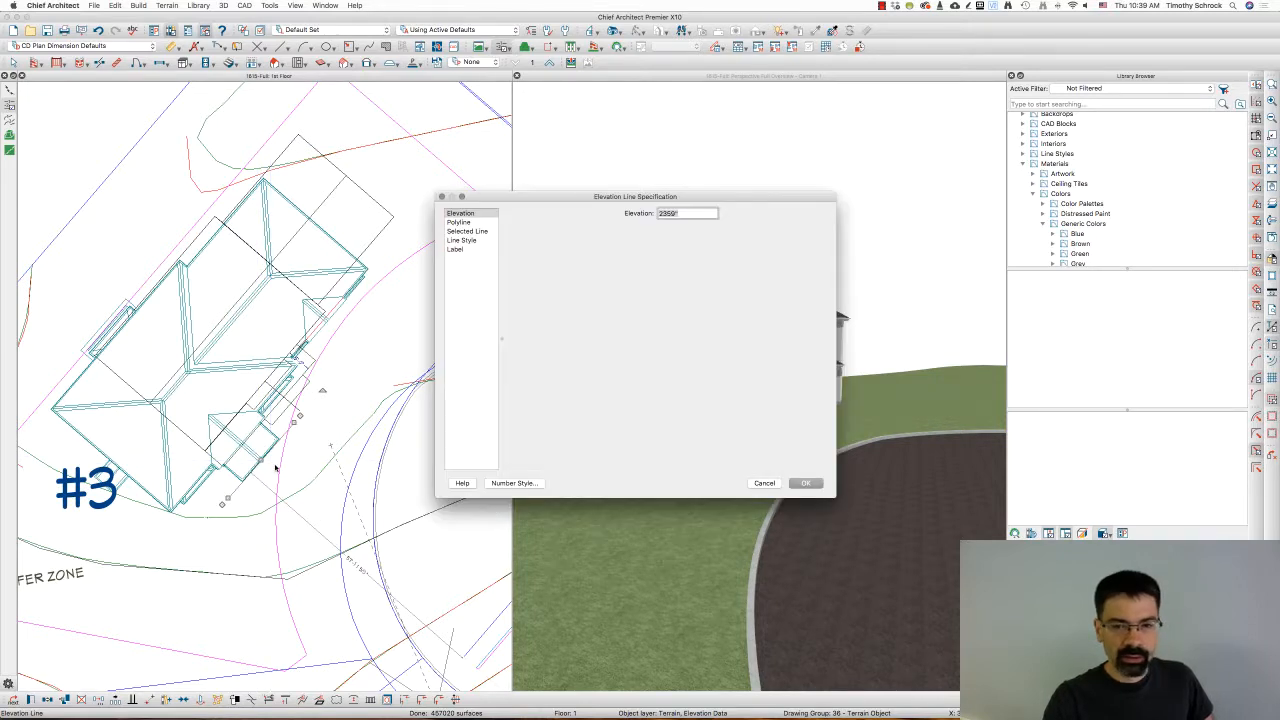
key("Escape")
key("Escape")
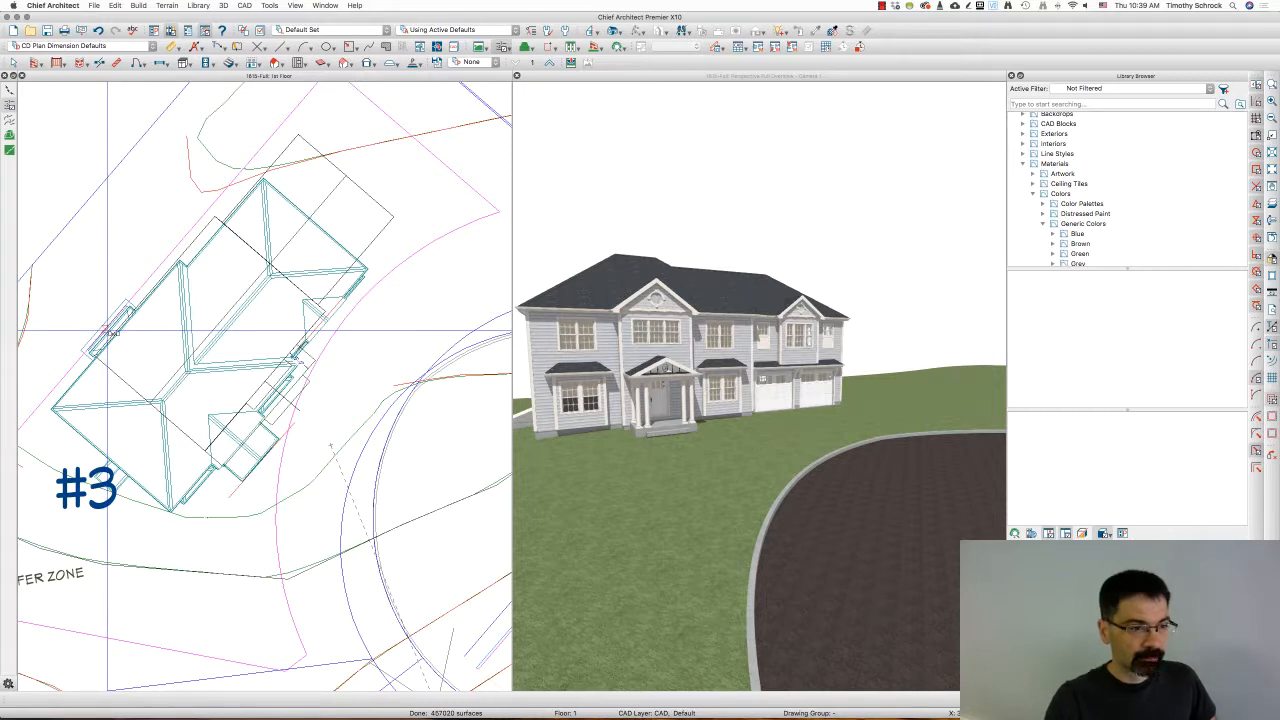
left_click(108, 327)
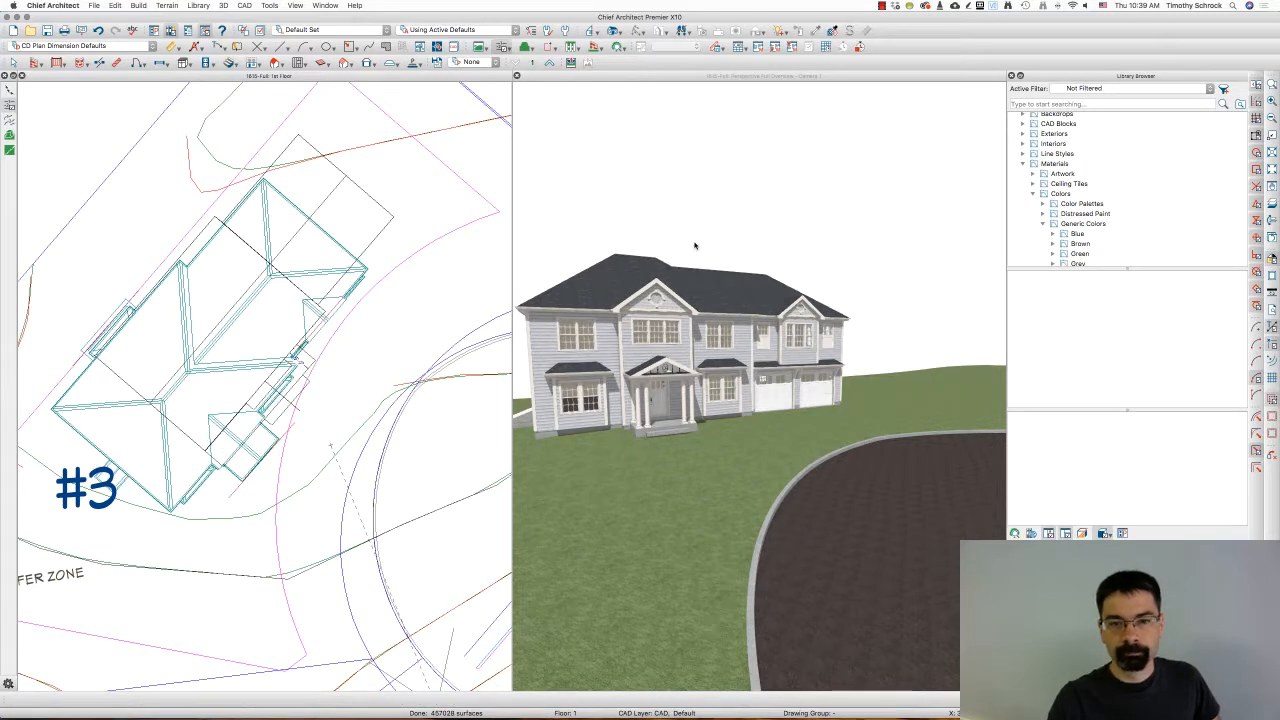
Examine how the terrain meets the lot #3 house from its side, from its front and from across the cul-de-sac in the perspective view.
left_click(703, 282)
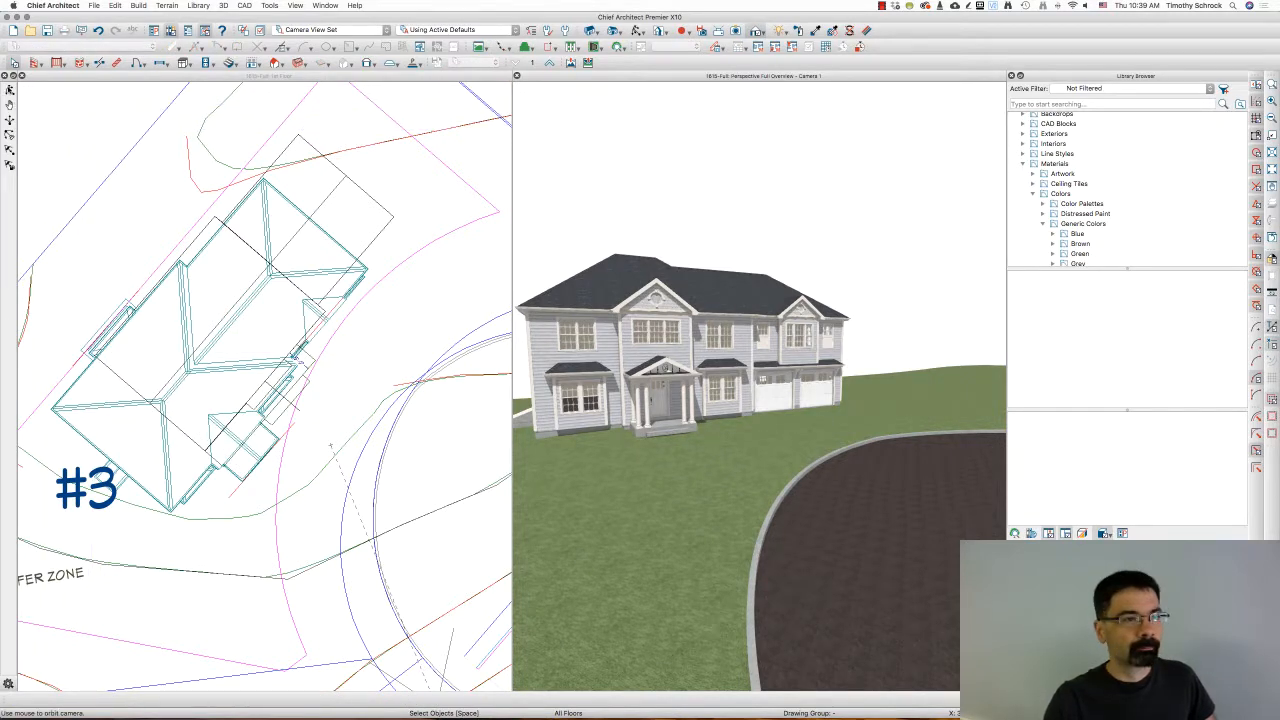
key("ctrl+o")
left_click_drag(595, 247, 929, 350)
scroll(929, 351, "down", 5)
left_click_drag(751, 450, 619, 462)
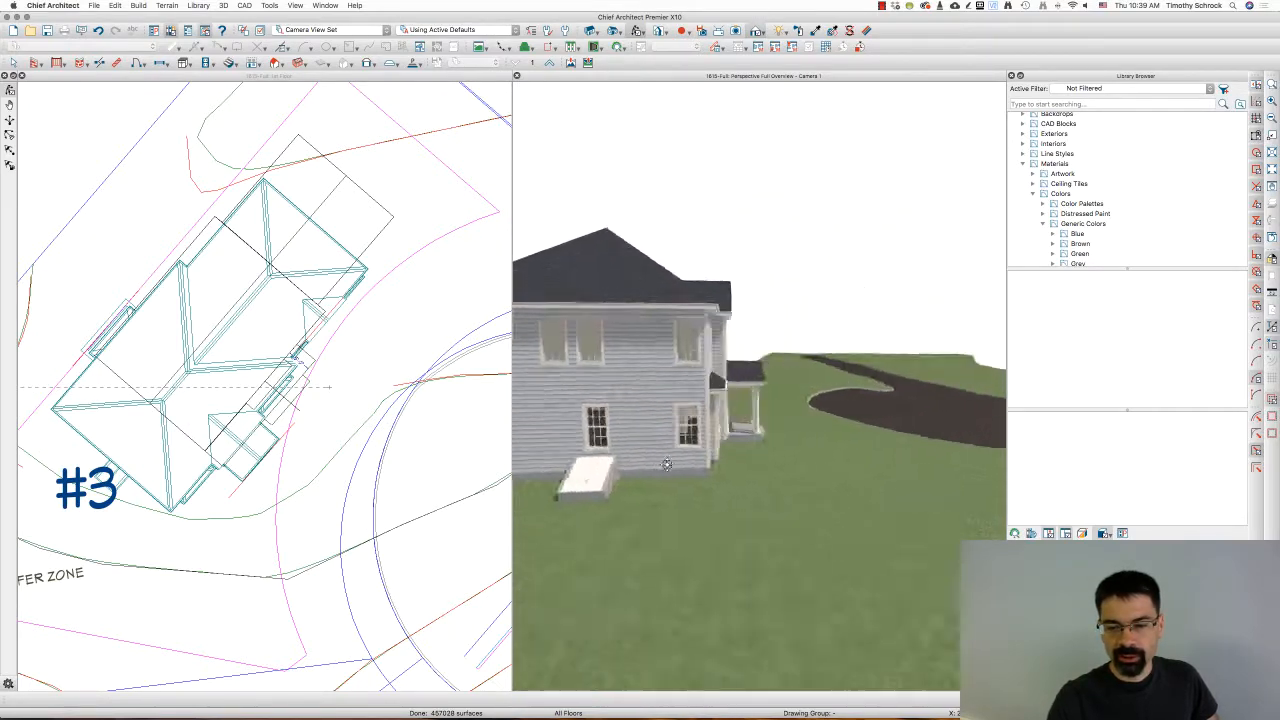
left_click_drag(725, 438, 622, 437)
left_click_drag(764, 392, 592, 395)
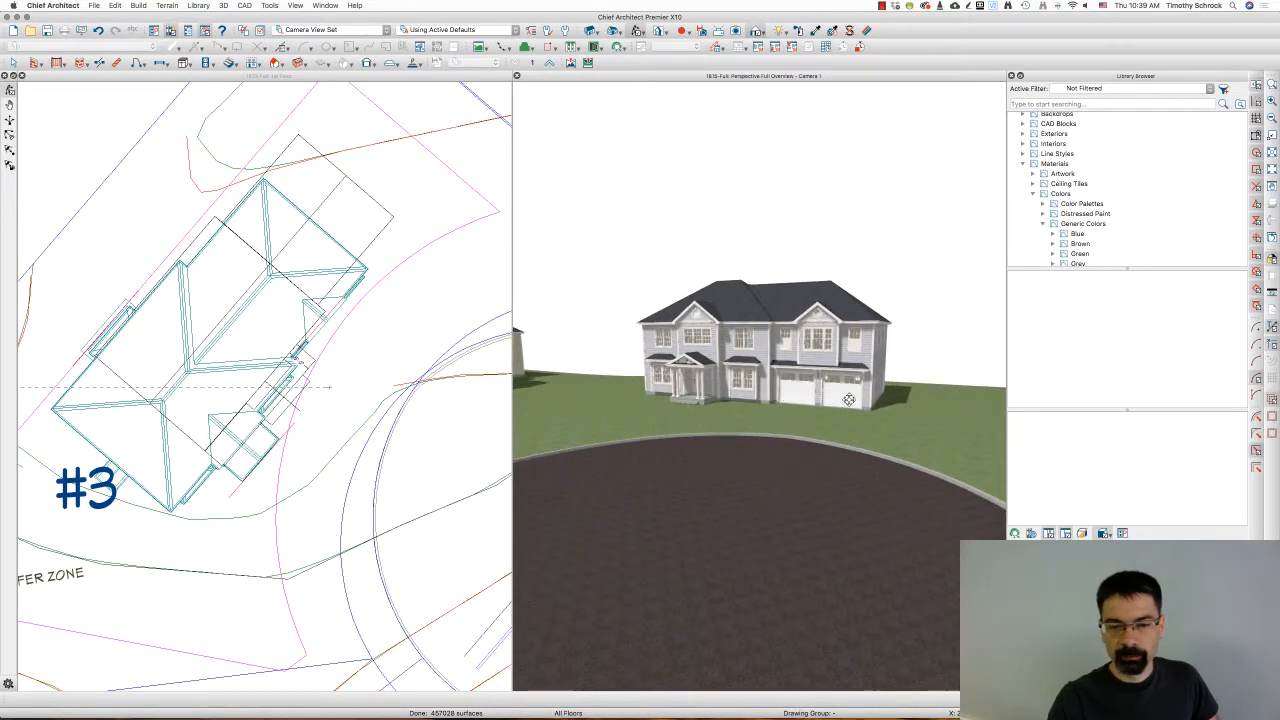
scroll(848, 400, "down", 1)
scroll(756, 408, "down", 3)
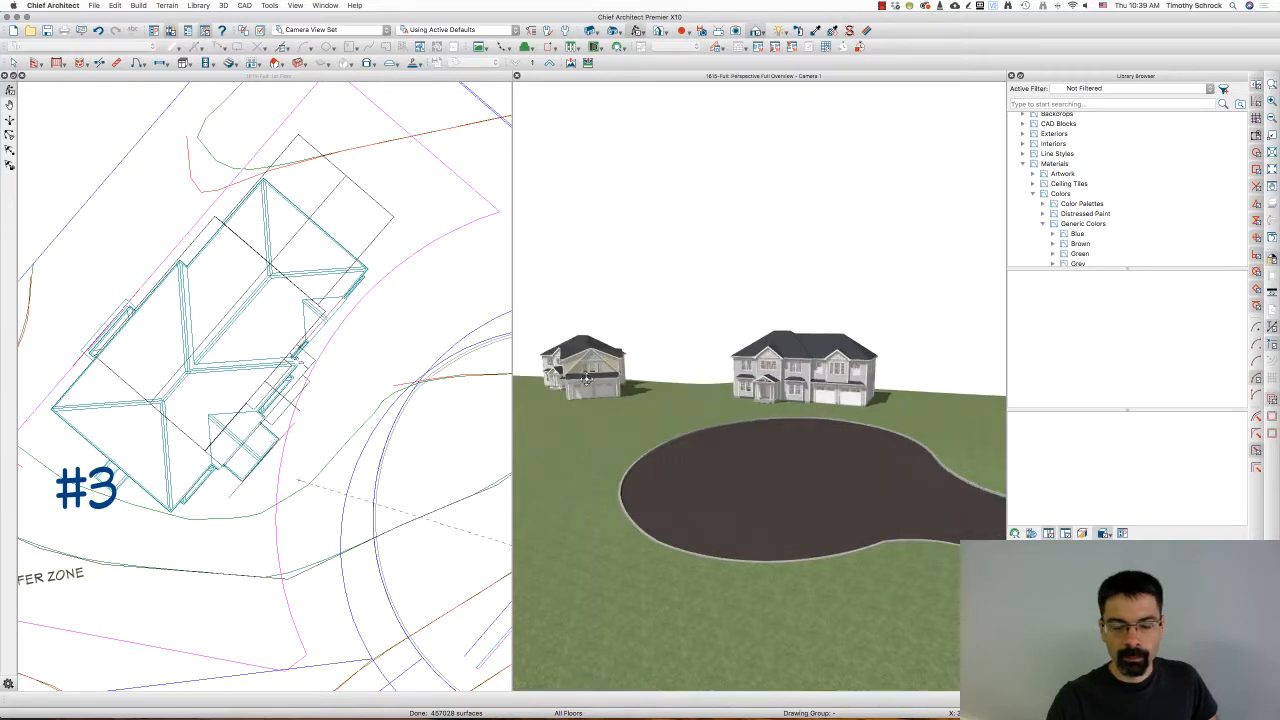
left_click_drag(590, 396, 588, 386)
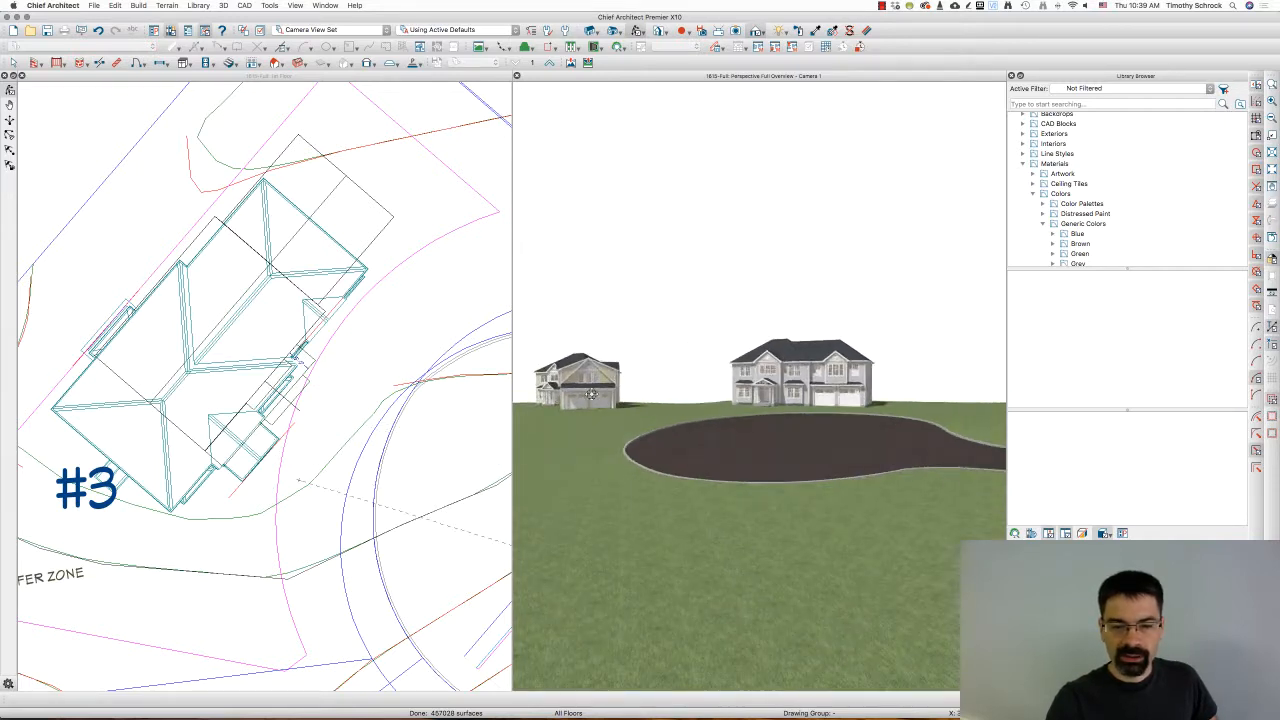
scroll(572, 376, "up", 2)
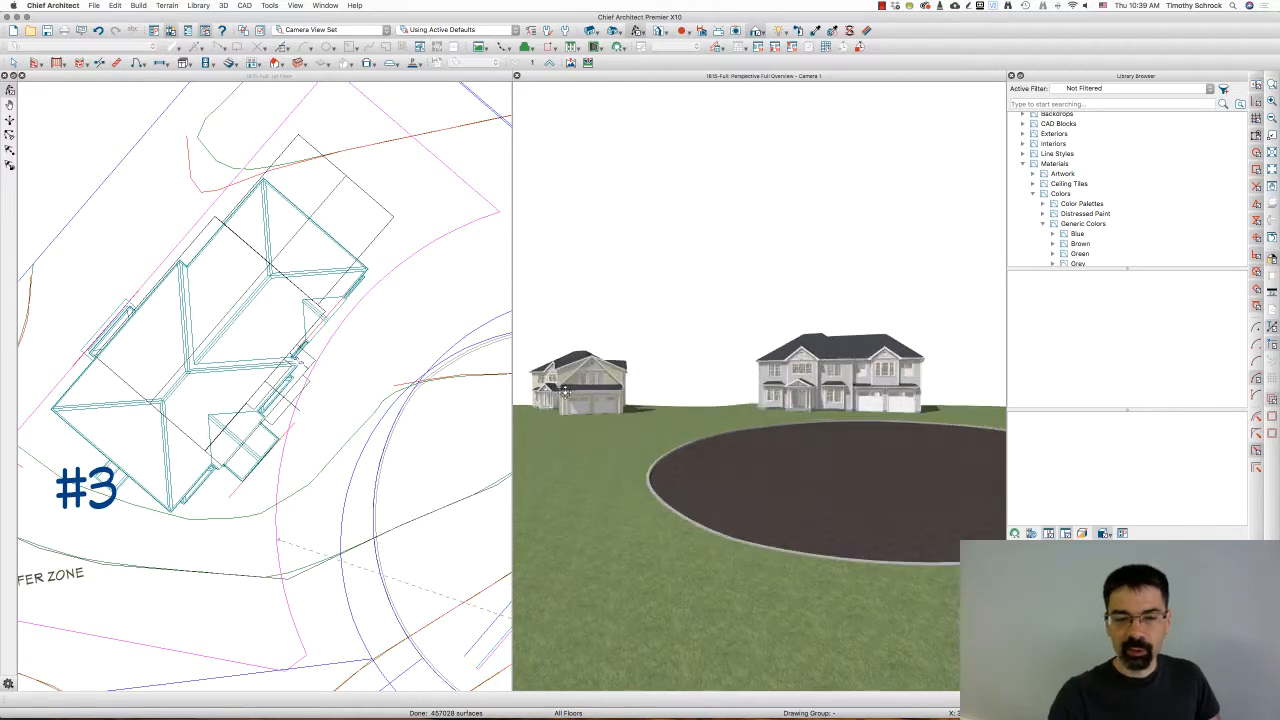
Enlarge the perspective overview to the full workspace and examine both houses, the cul-de-sac and the surrounding terrain from several angles and distances.
double_click(641, 77)
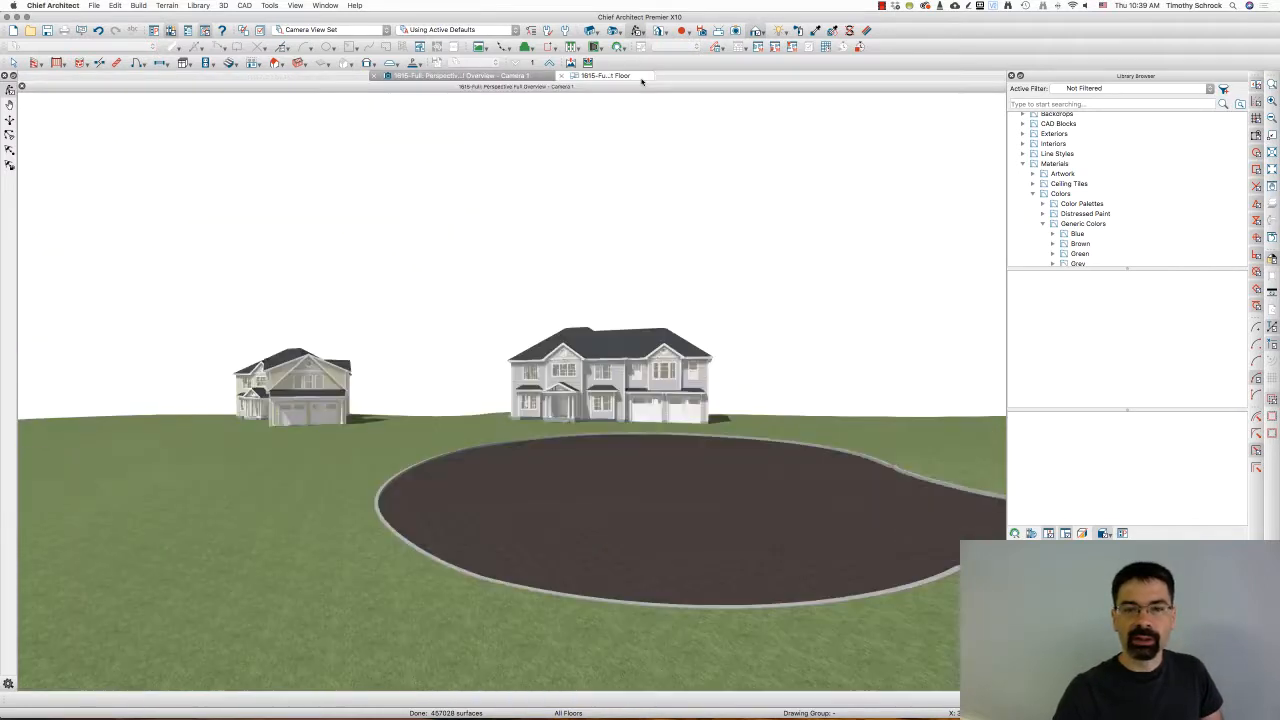
scroll(352, 394, "up", 2)
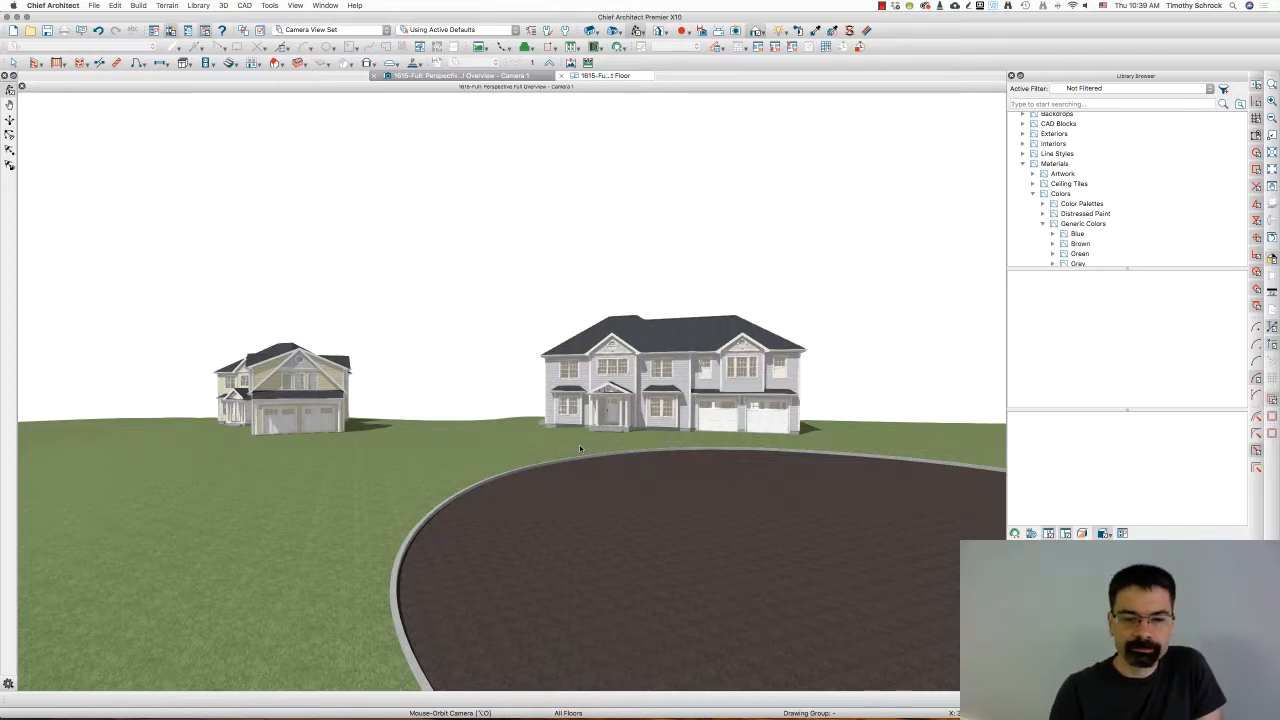
left_click_drag(300, 375, 427, 383)
scroll(569, 416, "down", 2)
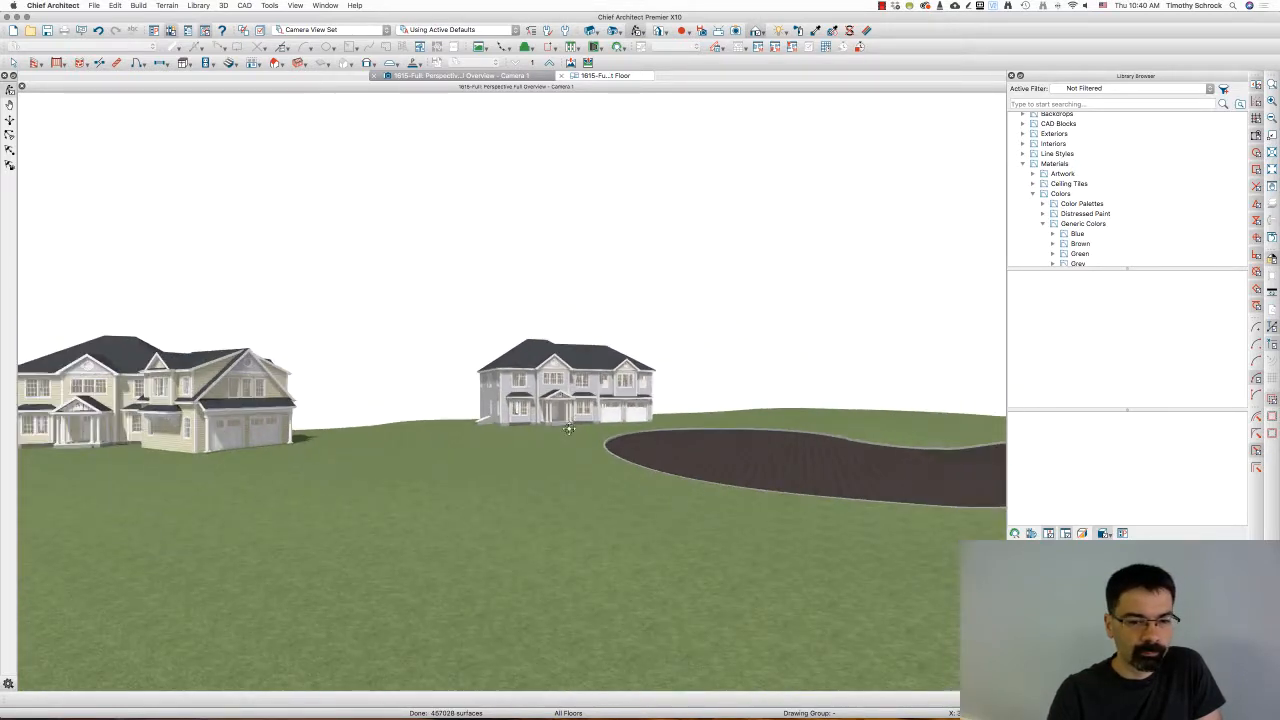
left_click_drag(568, 427, 554, 443)
scroll(609, 436, "down", 2)
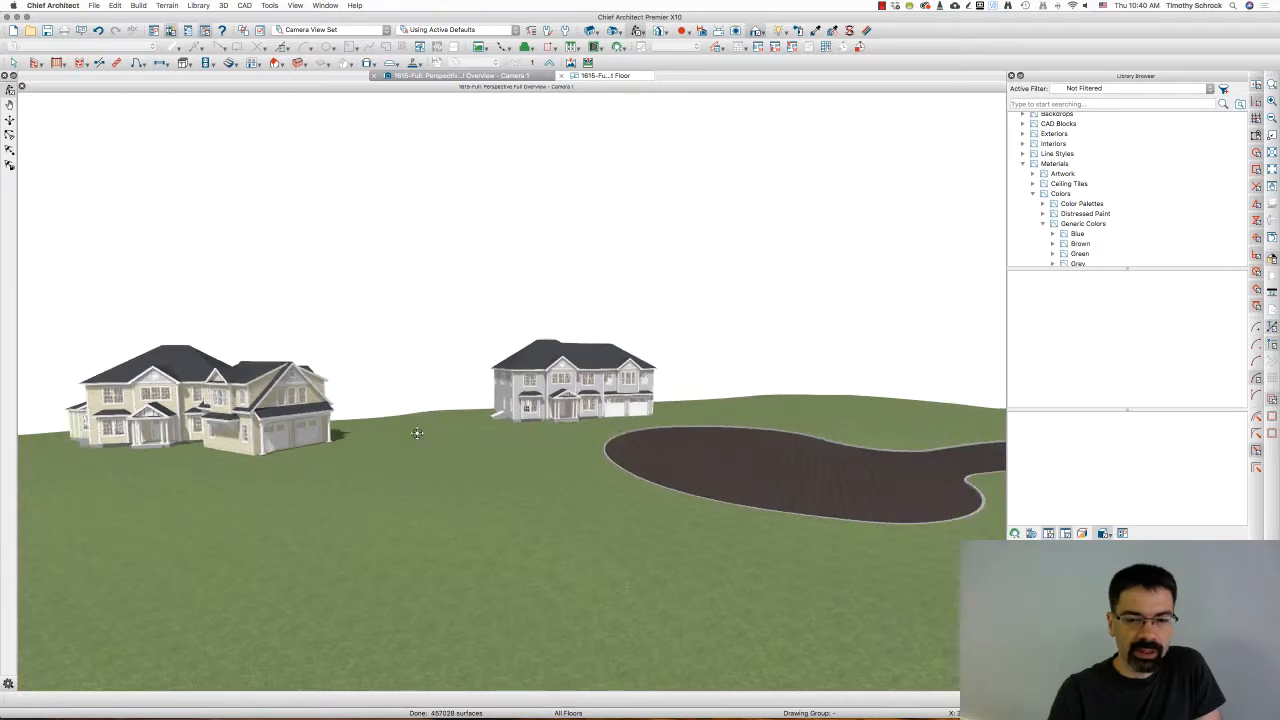
left_click_drag(417, 432, 431, 430)
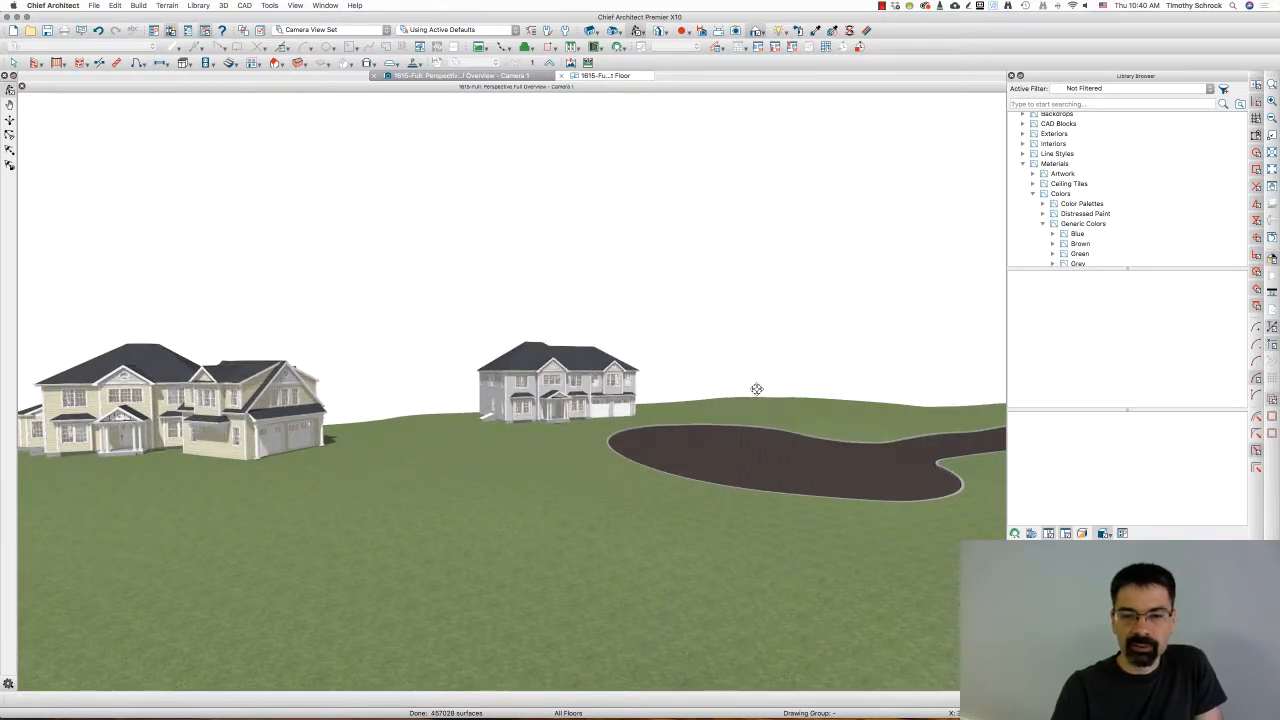
scroll(461, 447, "down", 2)
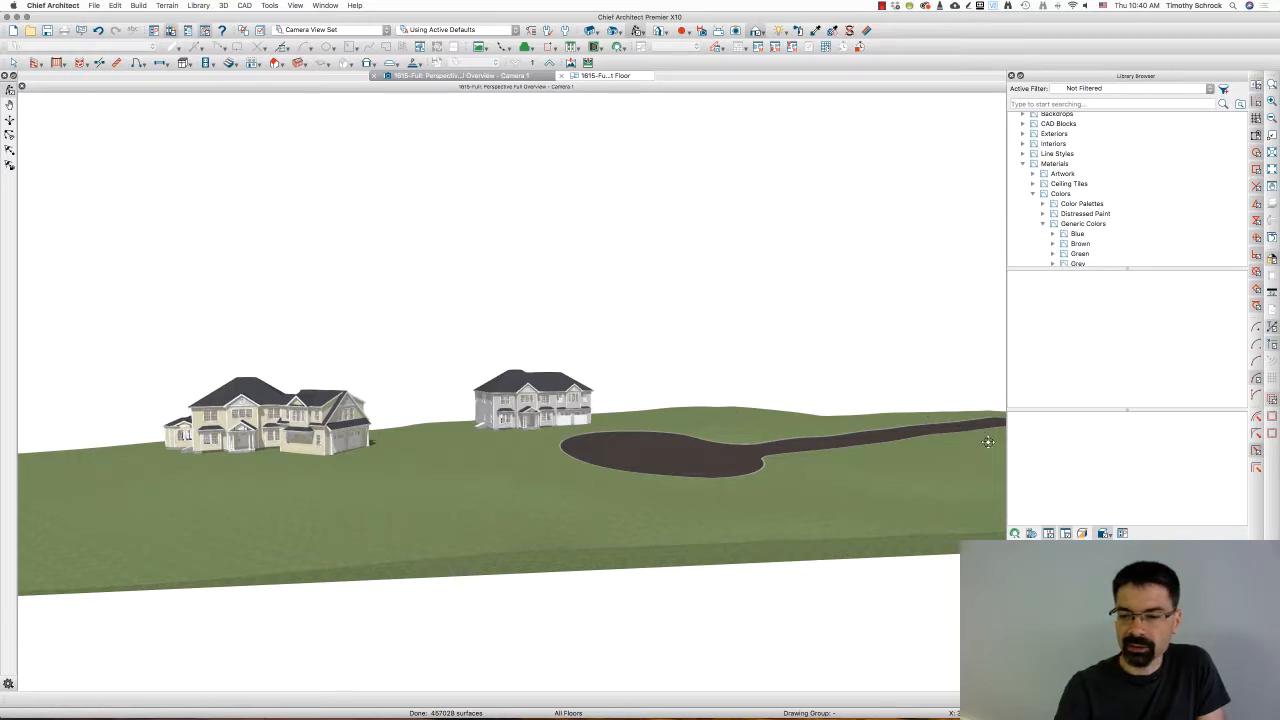
scroll(473, 416, "up", 2)
scroll(423, 394, "up", 2)
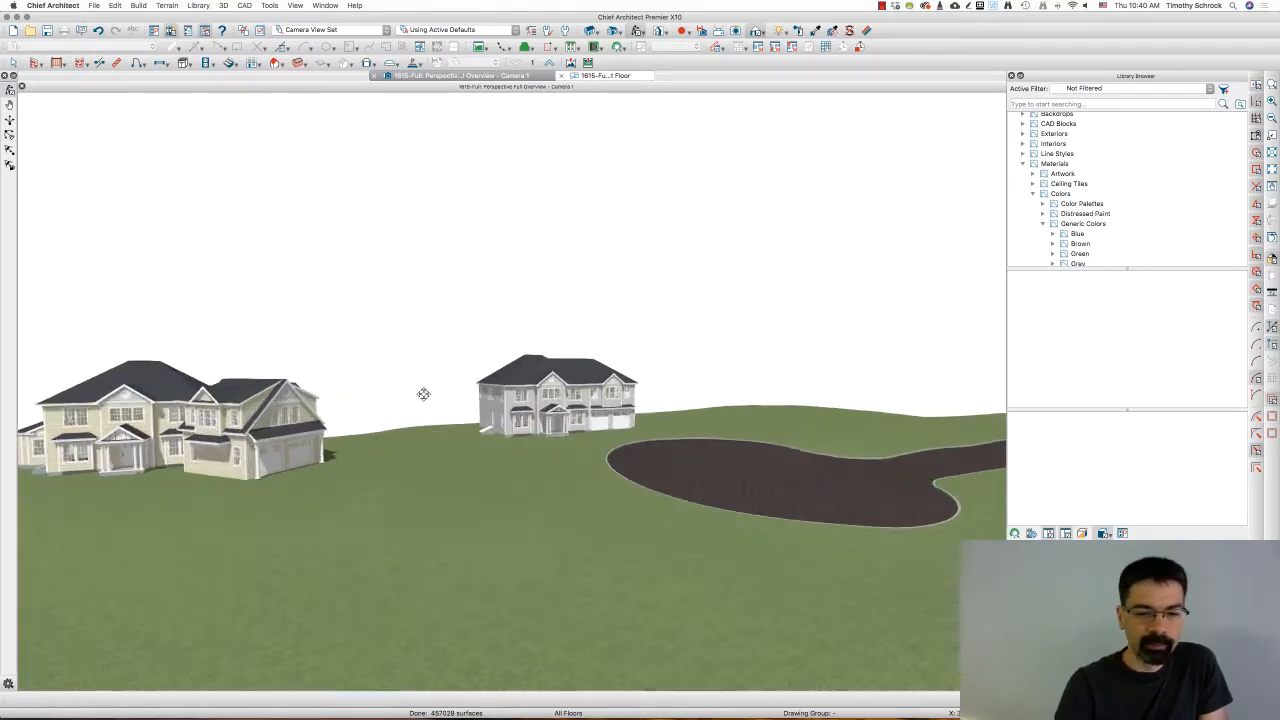